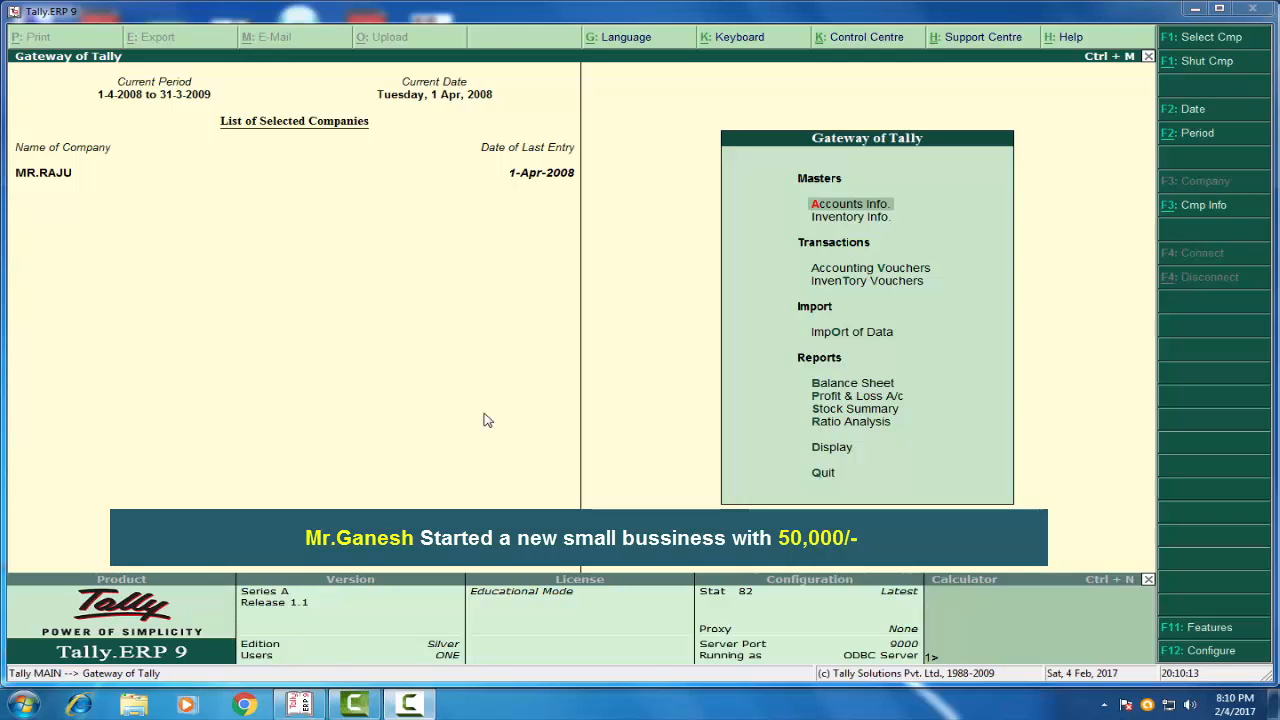
Start creating a new company and enter the owner's name as the company name and mailing name.
key("alt+F3")
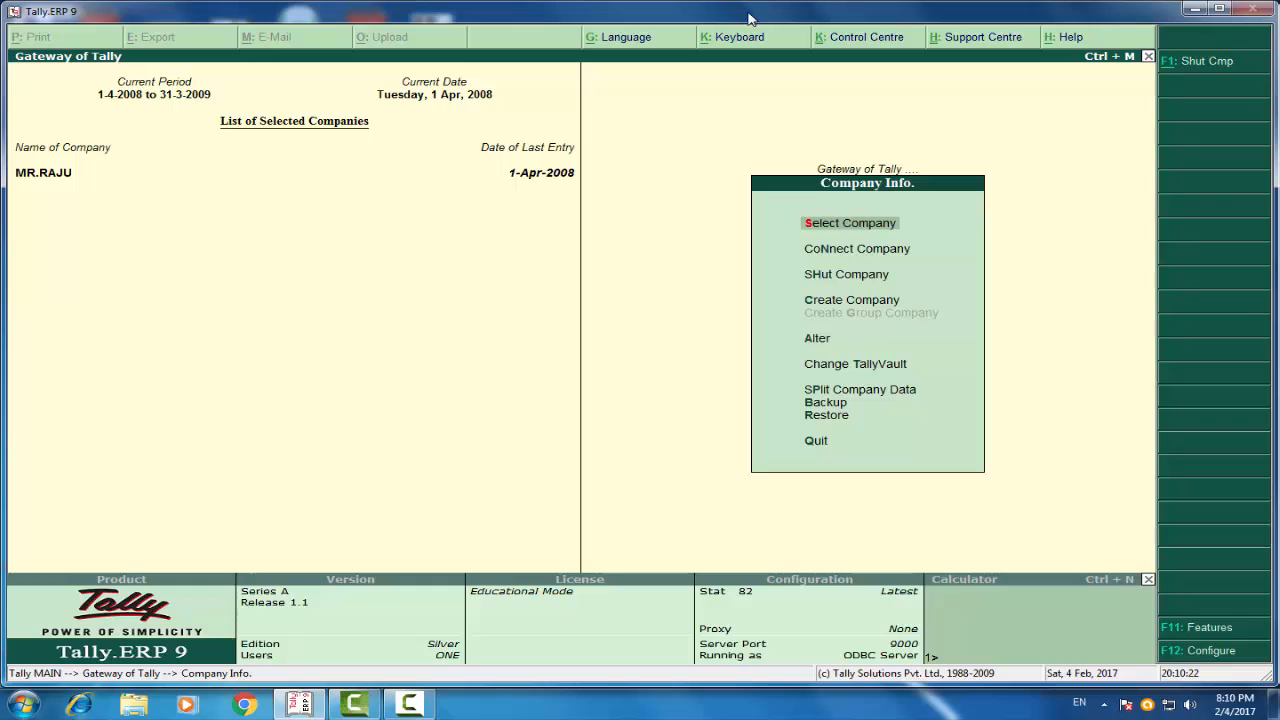
key("Down")
key("Down")
key("Down")
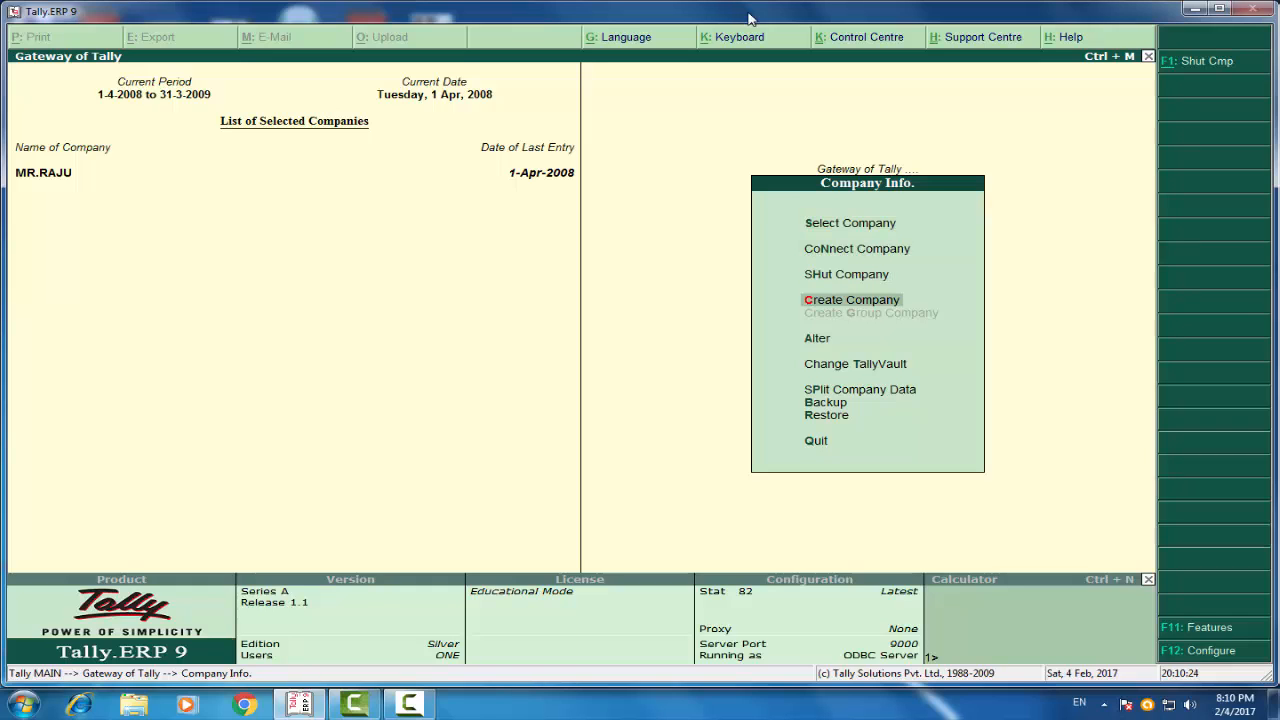
key("Return")
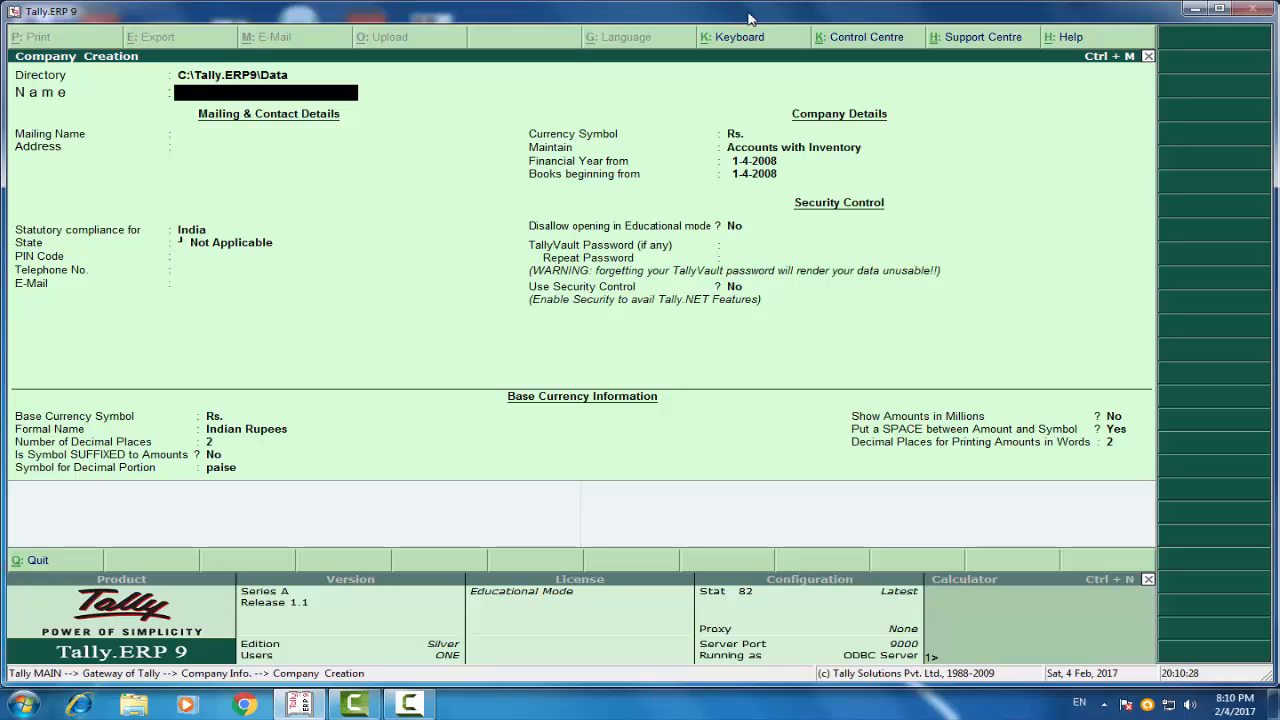
type("MR.GANESH")
key("Return")
key("Return")
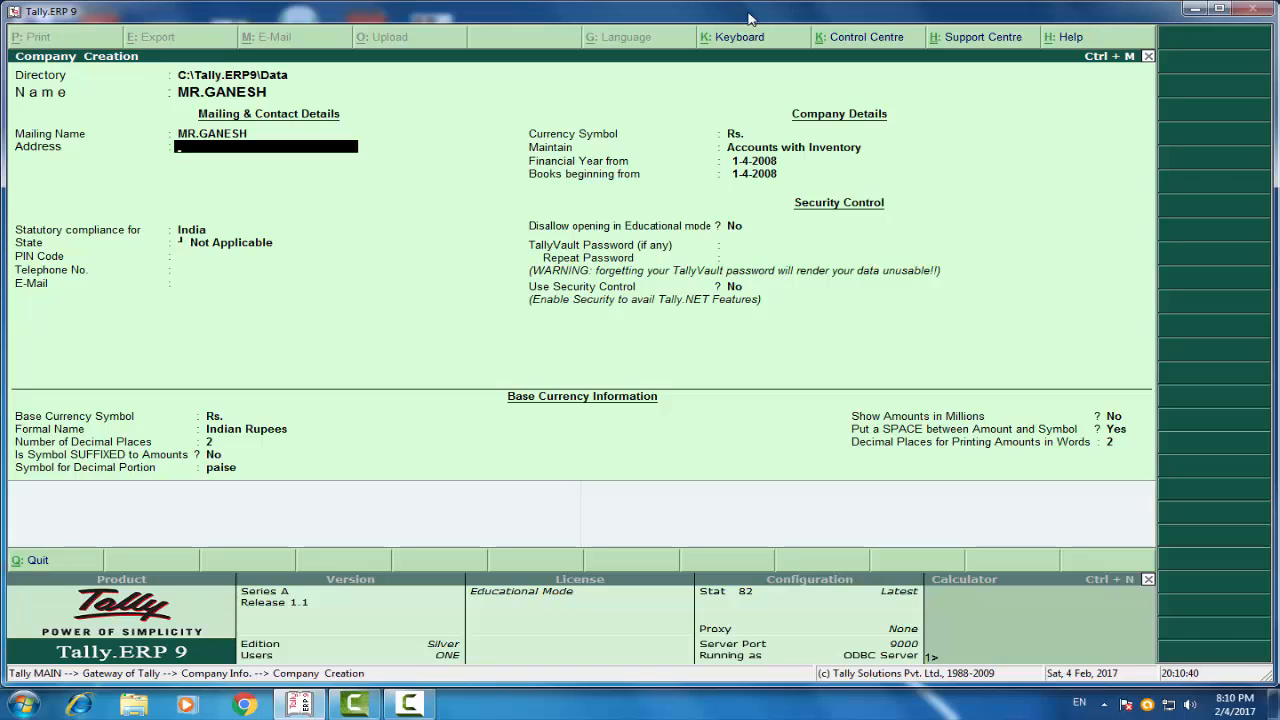
Fill in the company's address, set the state to Andhra Pradesh, and save the company.
type("GUNTUR")
key("Return")
key("Return")
key("Return")
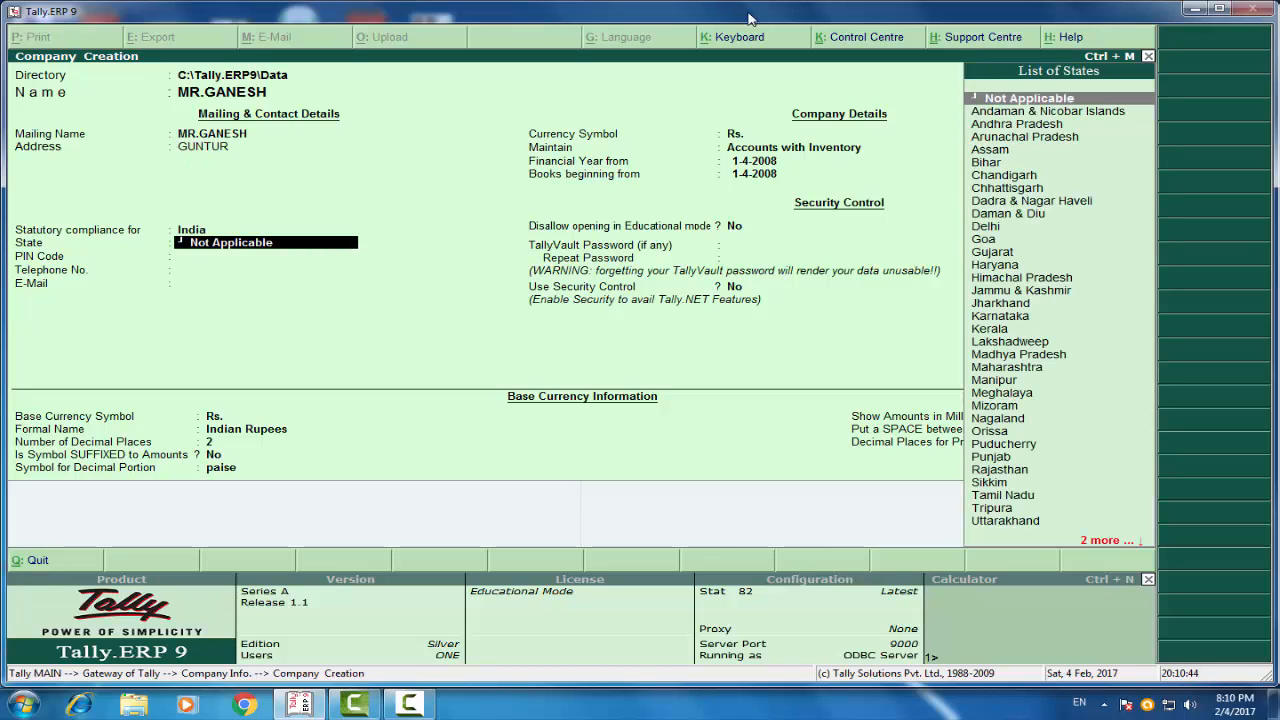
key("Down")
key("Down")
key("Return")
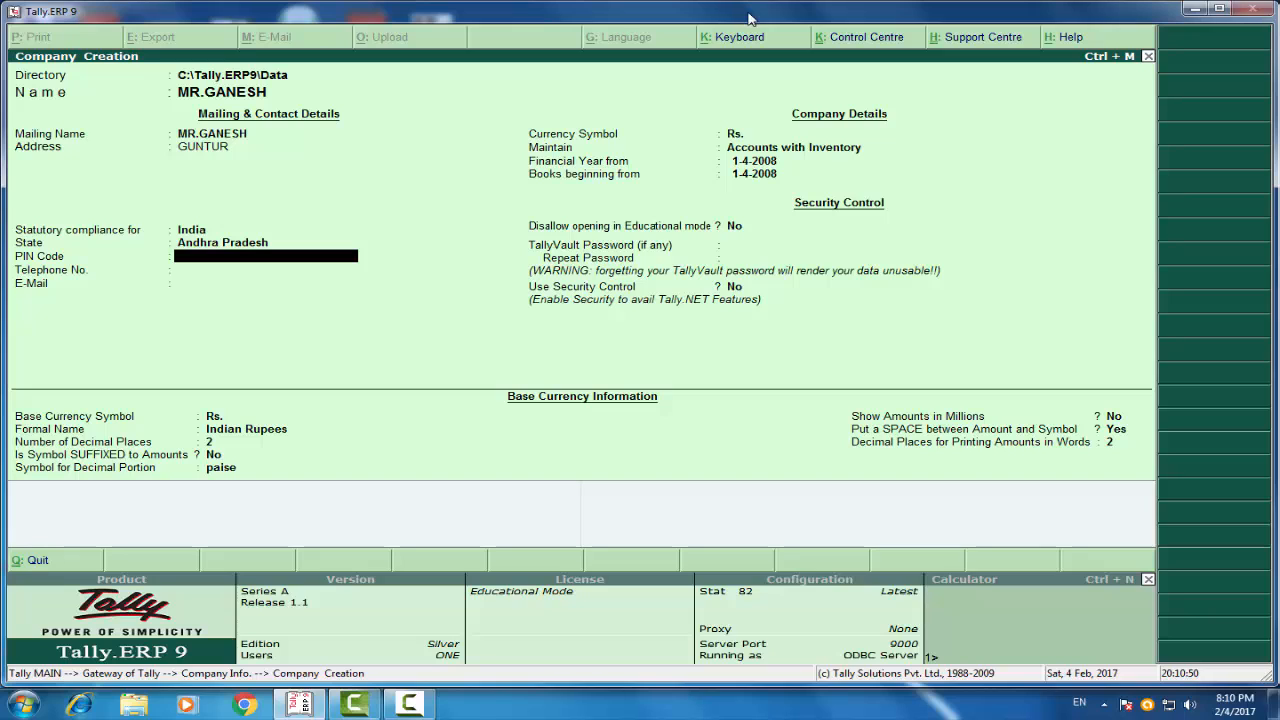
key("ctrl+a")
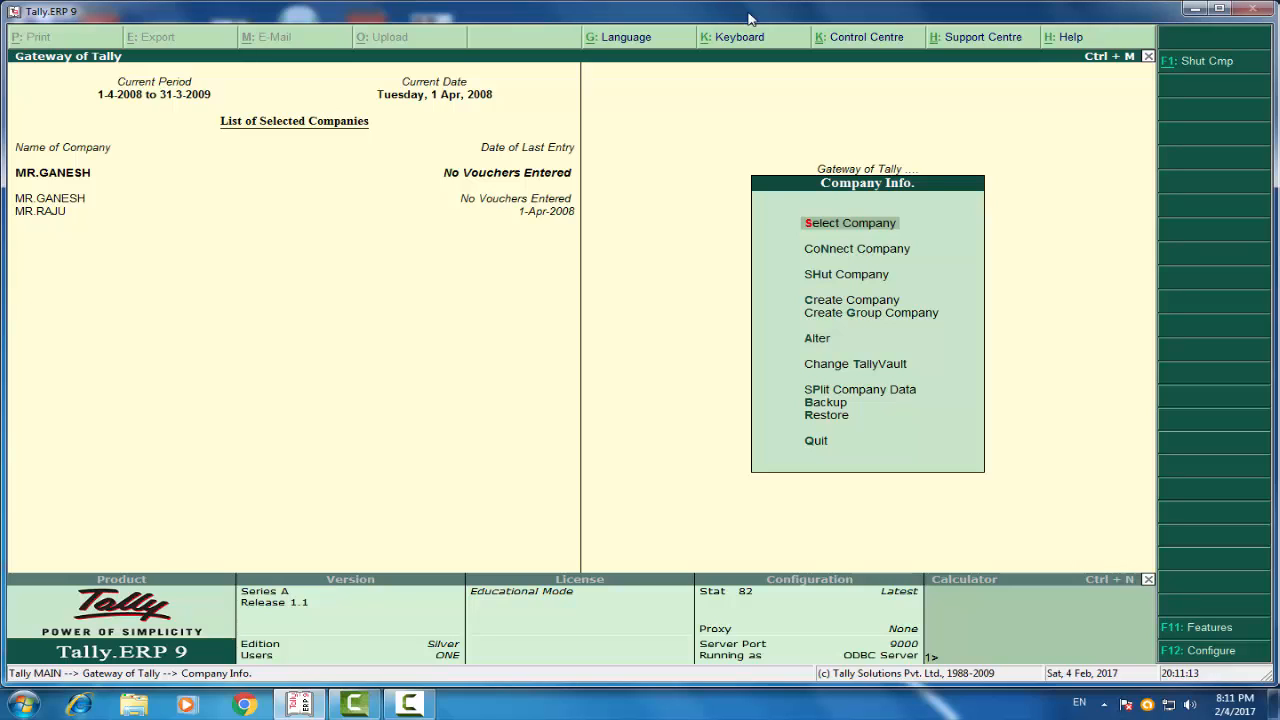
key("Escape")
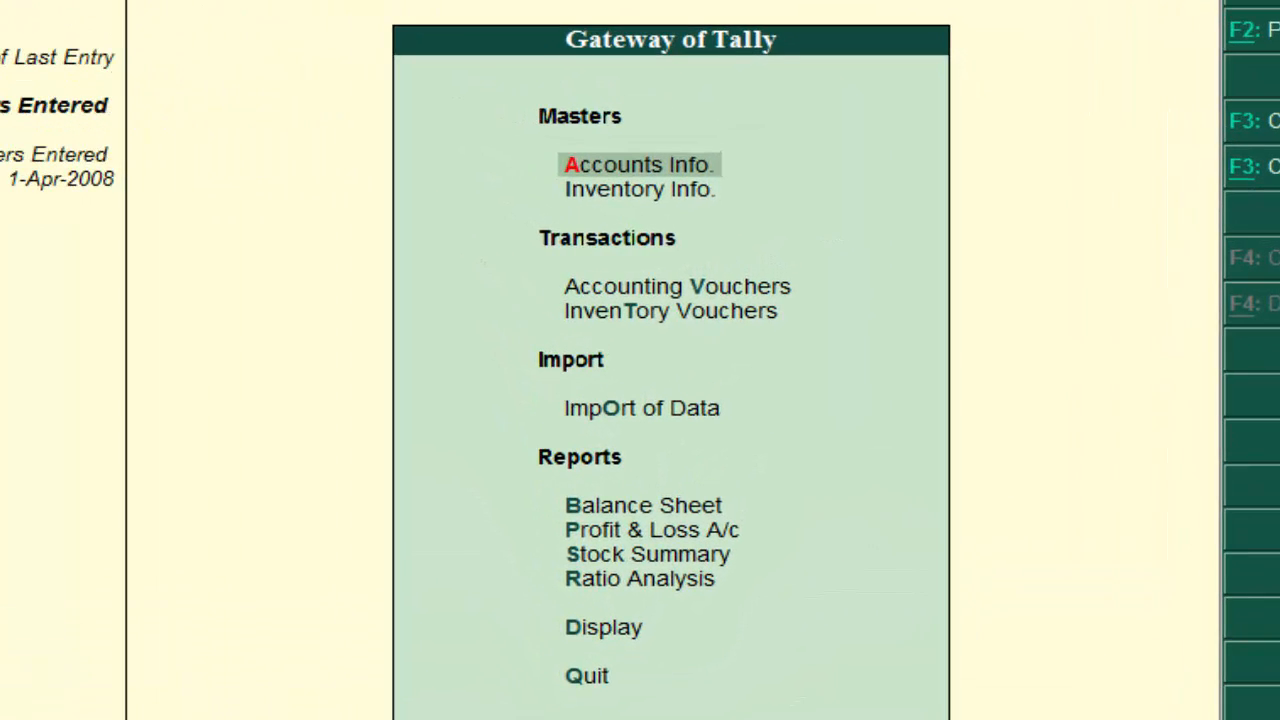
Create a simple unit of measure with the symbol PIEACES, no formal name and 0 decimal places.
key("Down")
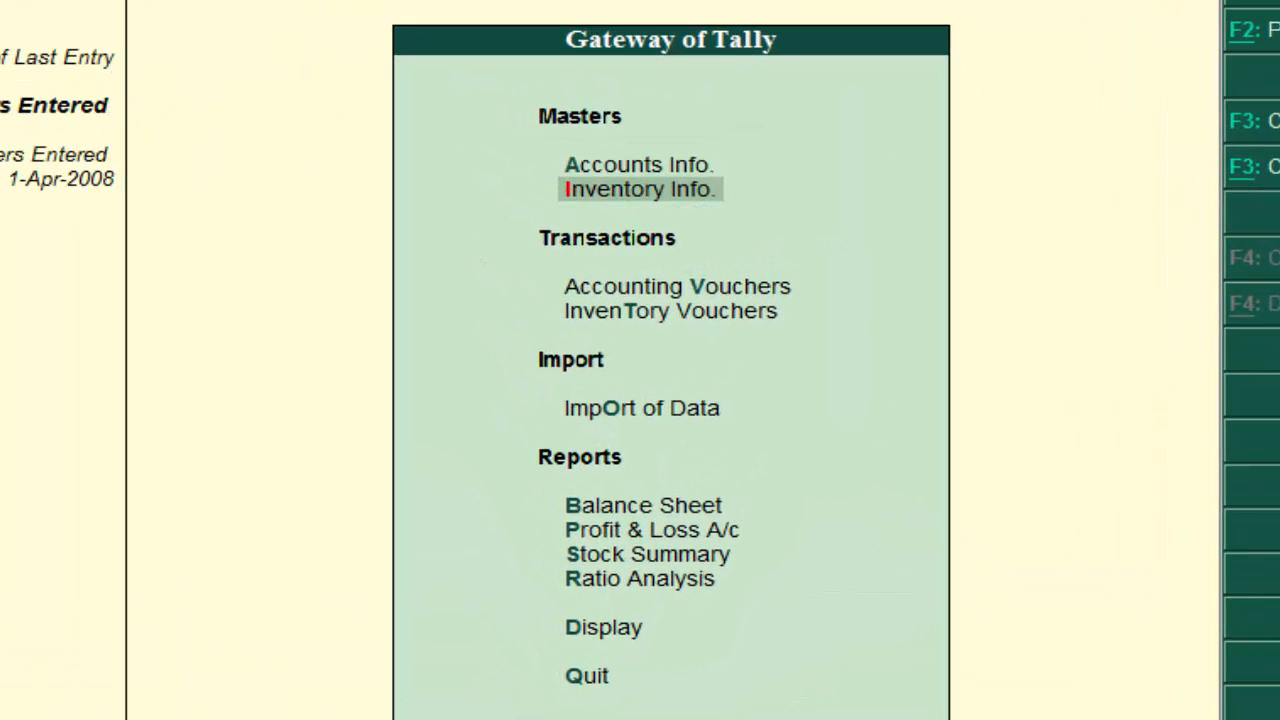
key("Return")
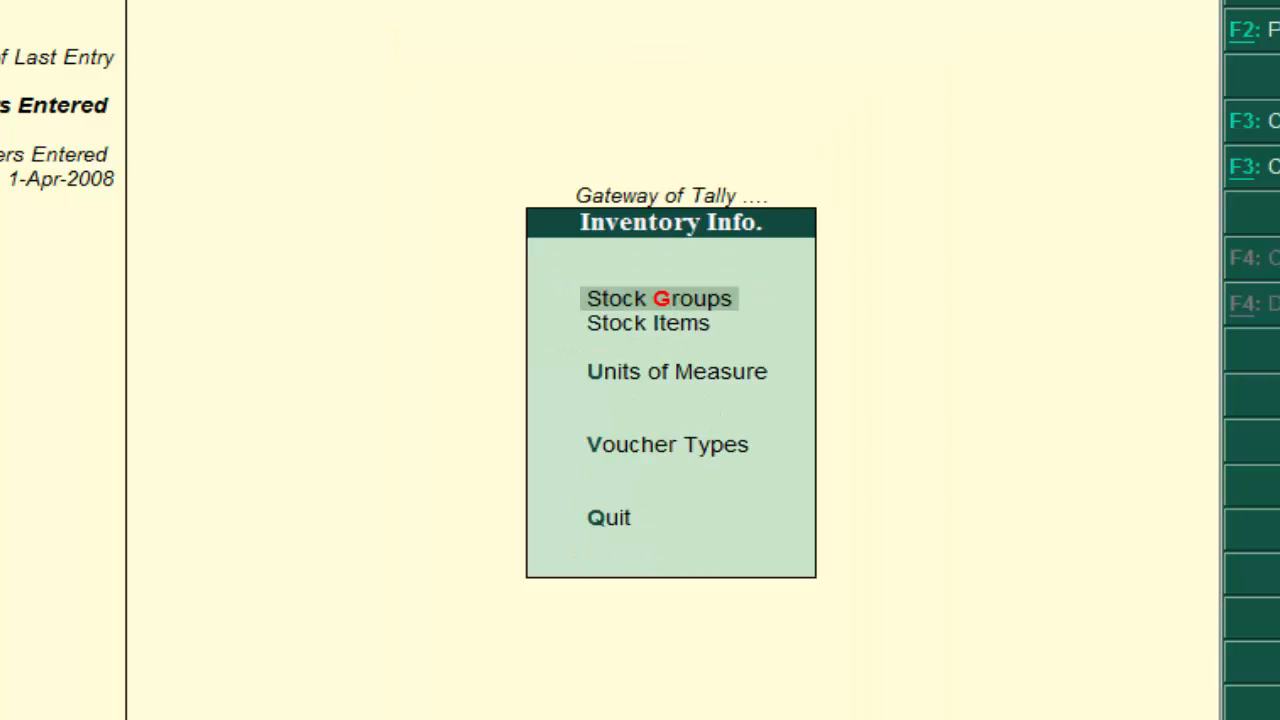
key("Down")
key("Down")
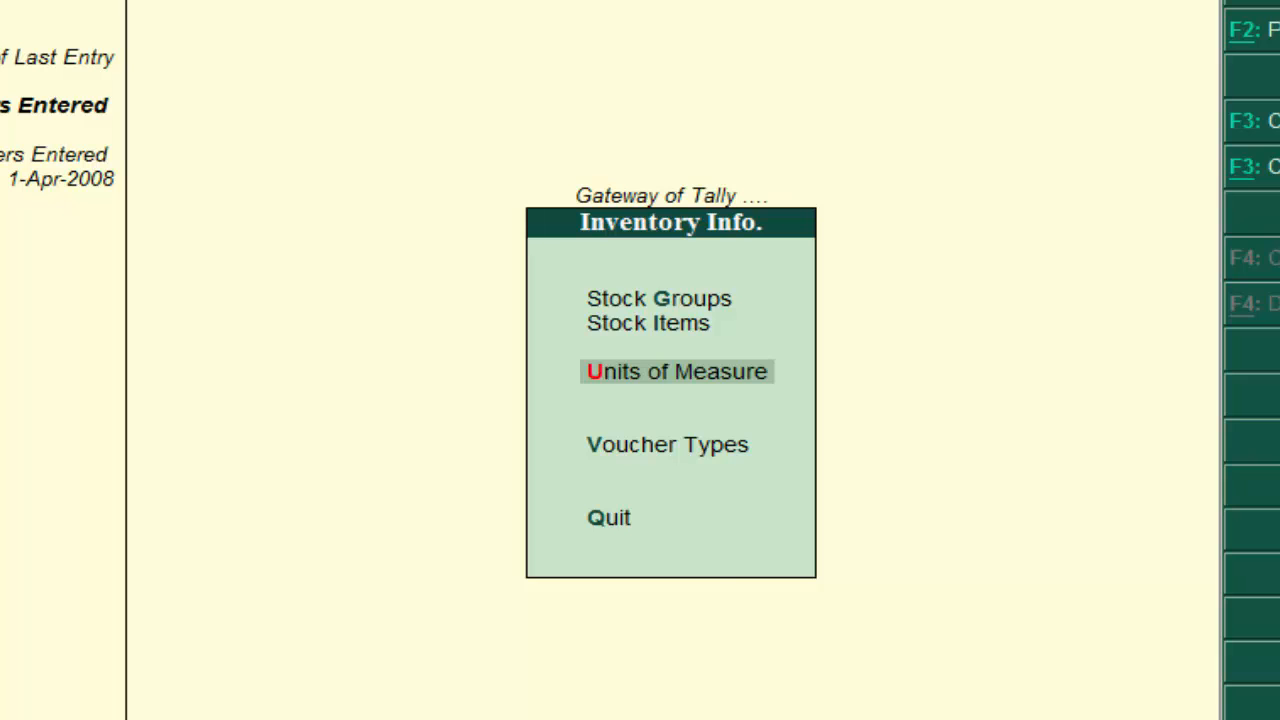
key("Return")
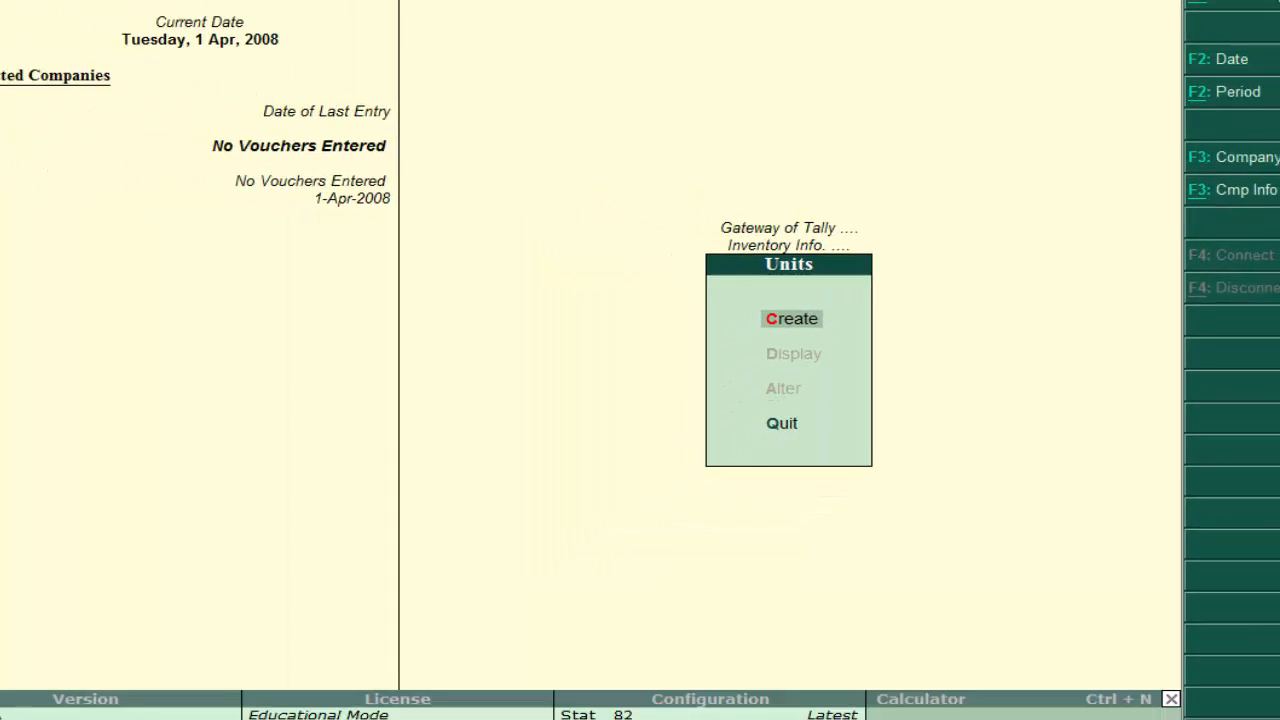
key("Return")
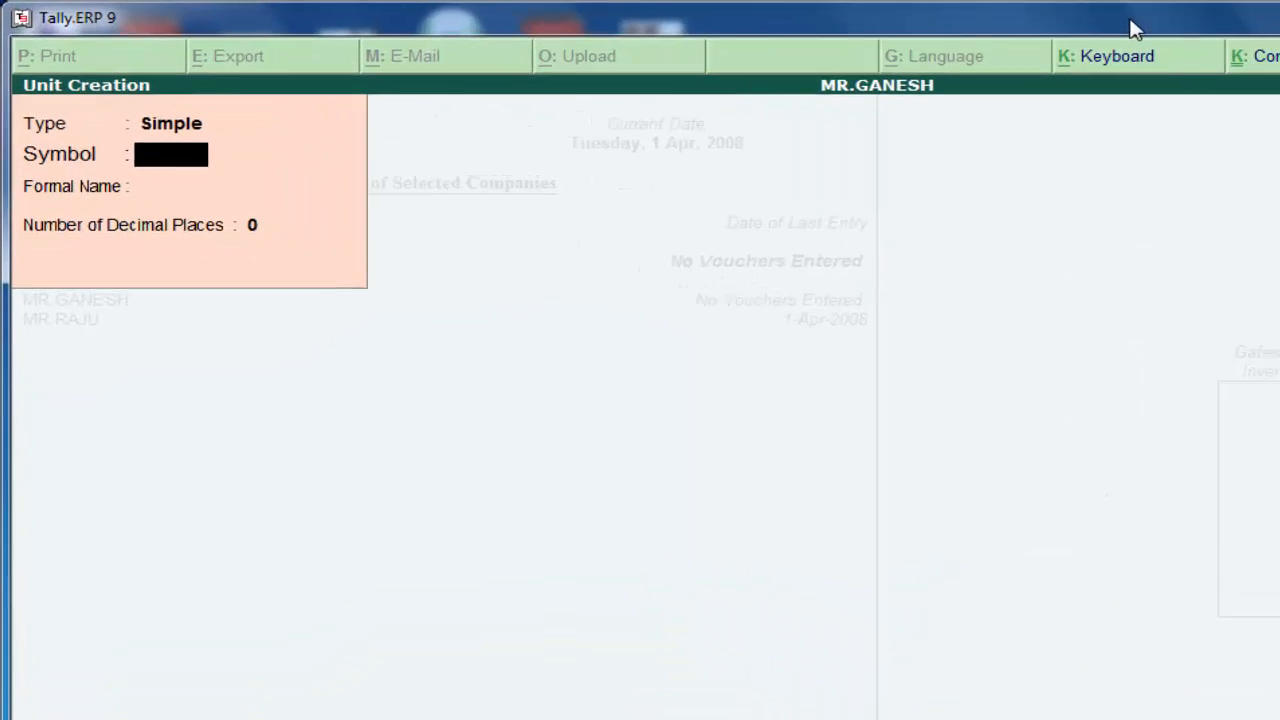
type("PIEA")
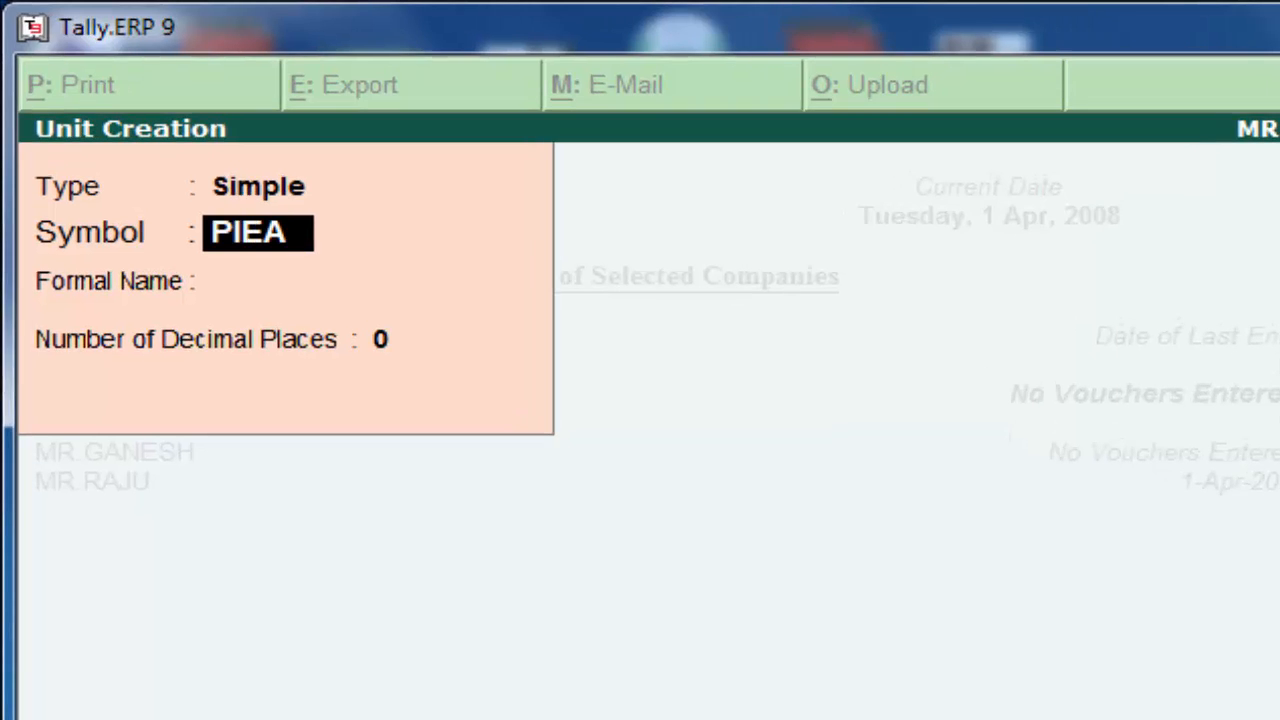
type("CES")
key("Return")
key("Return")
key("Return")
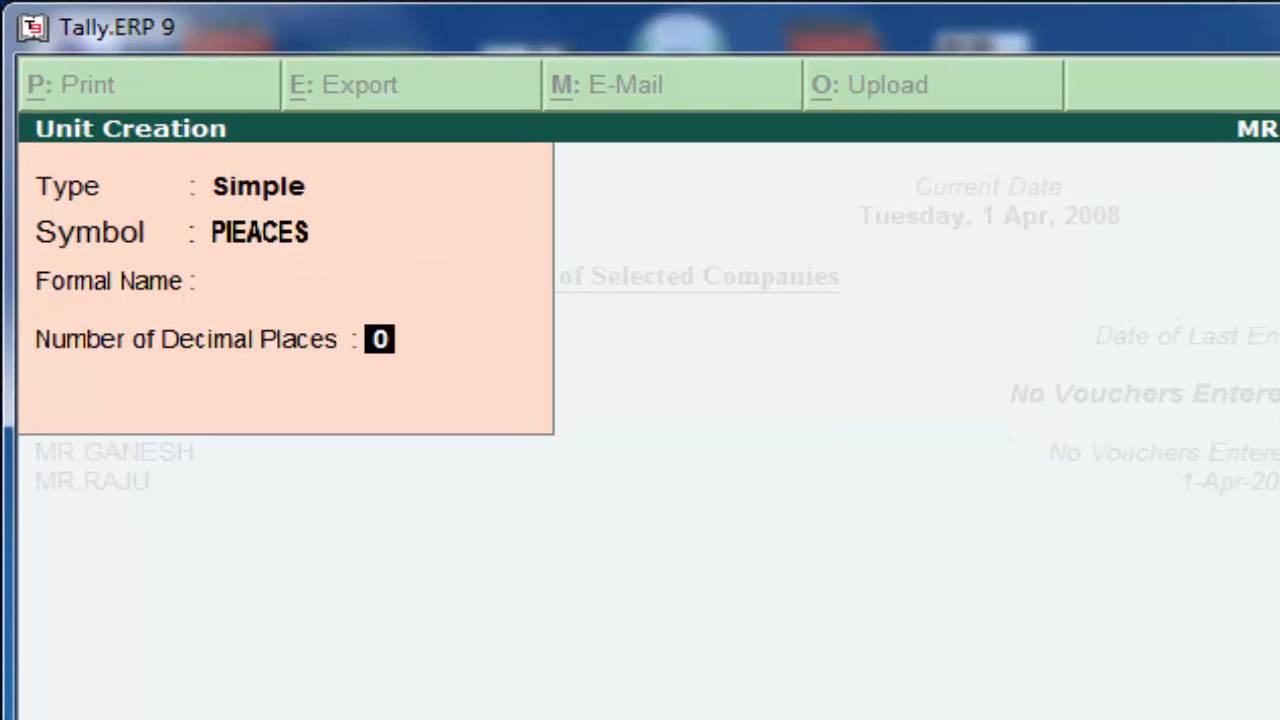
key("Return")
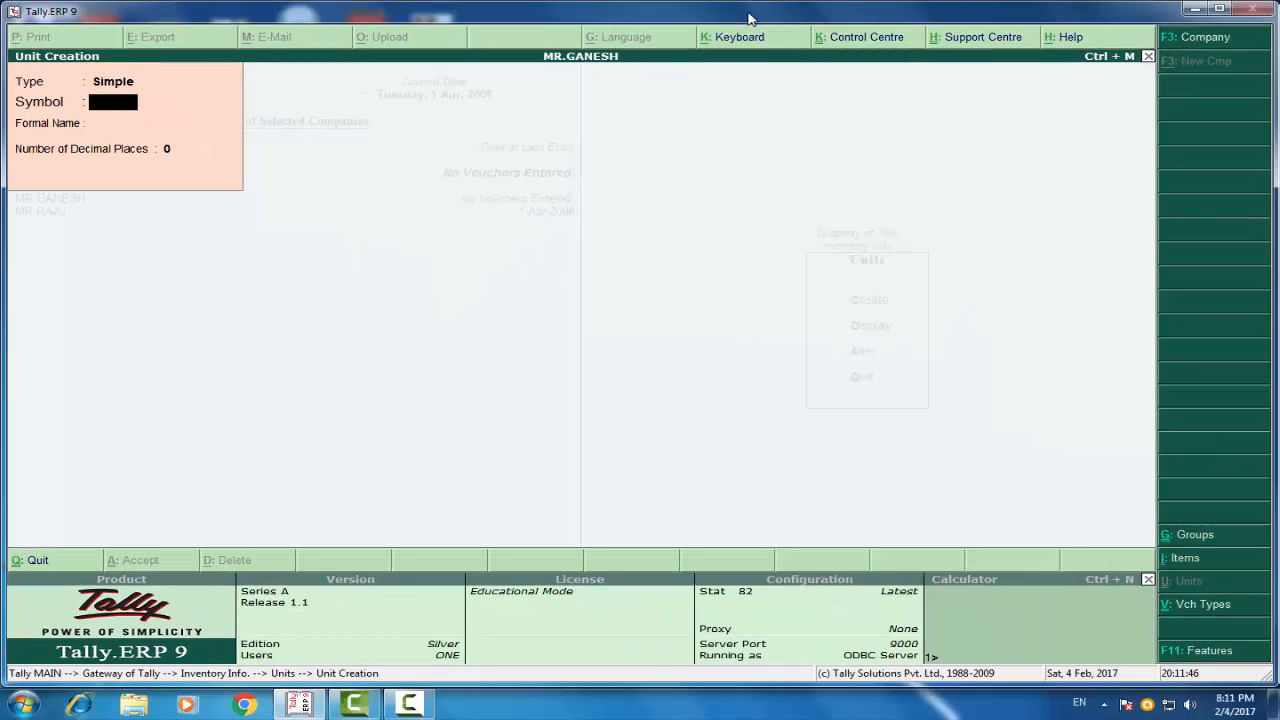
key("Escape")
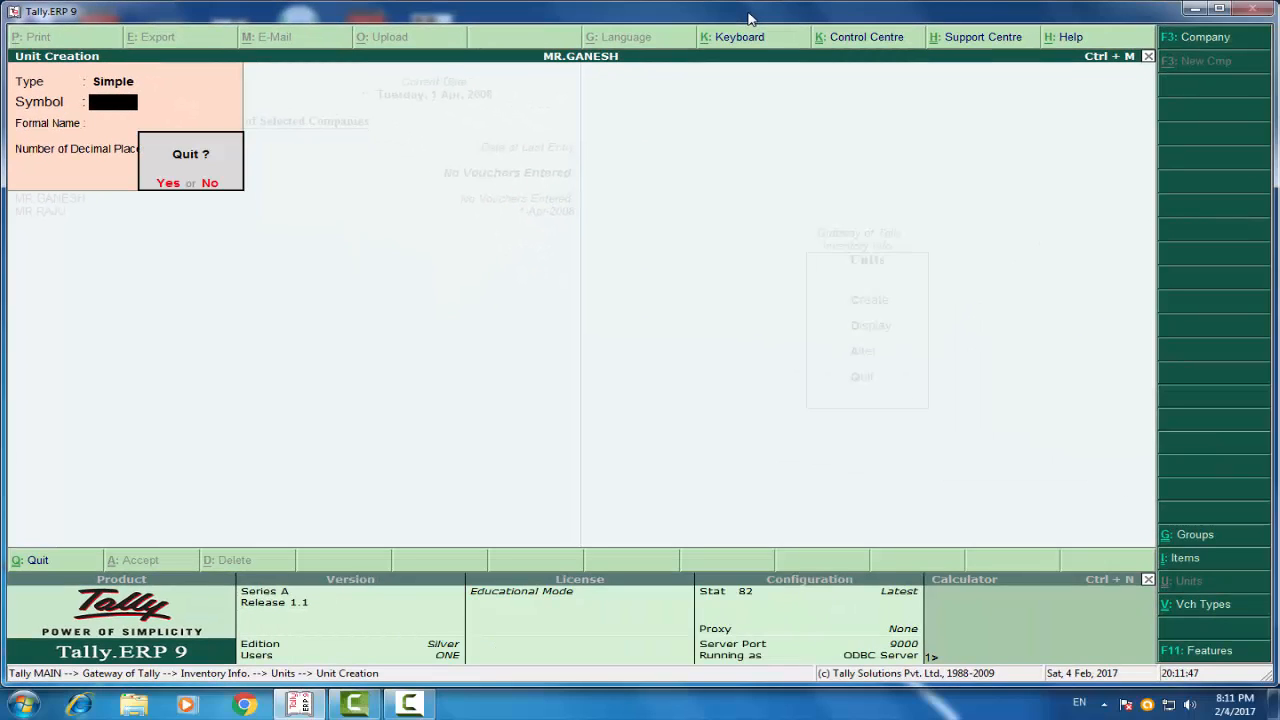
key("Return")
key("Escape")
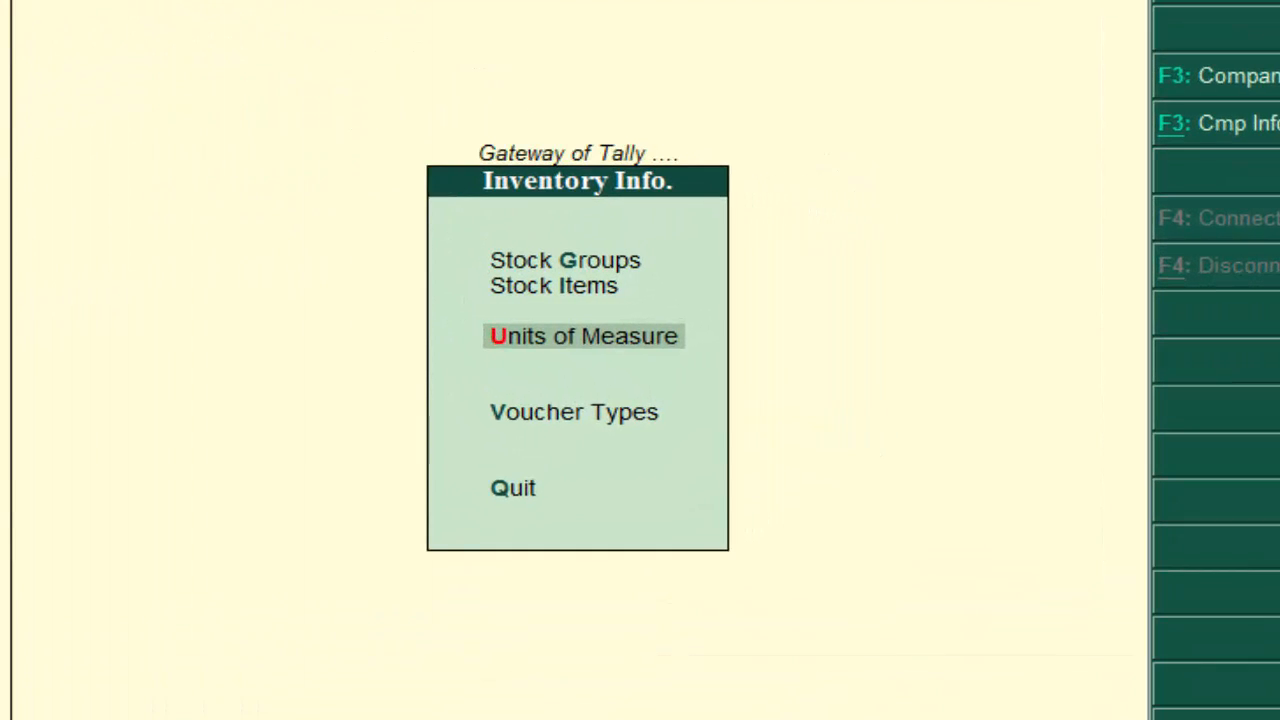
Start creating multiple stock items under All Items and add LIRIL in the Primary group with unit PIEACES.
key("Up")
key("Return")
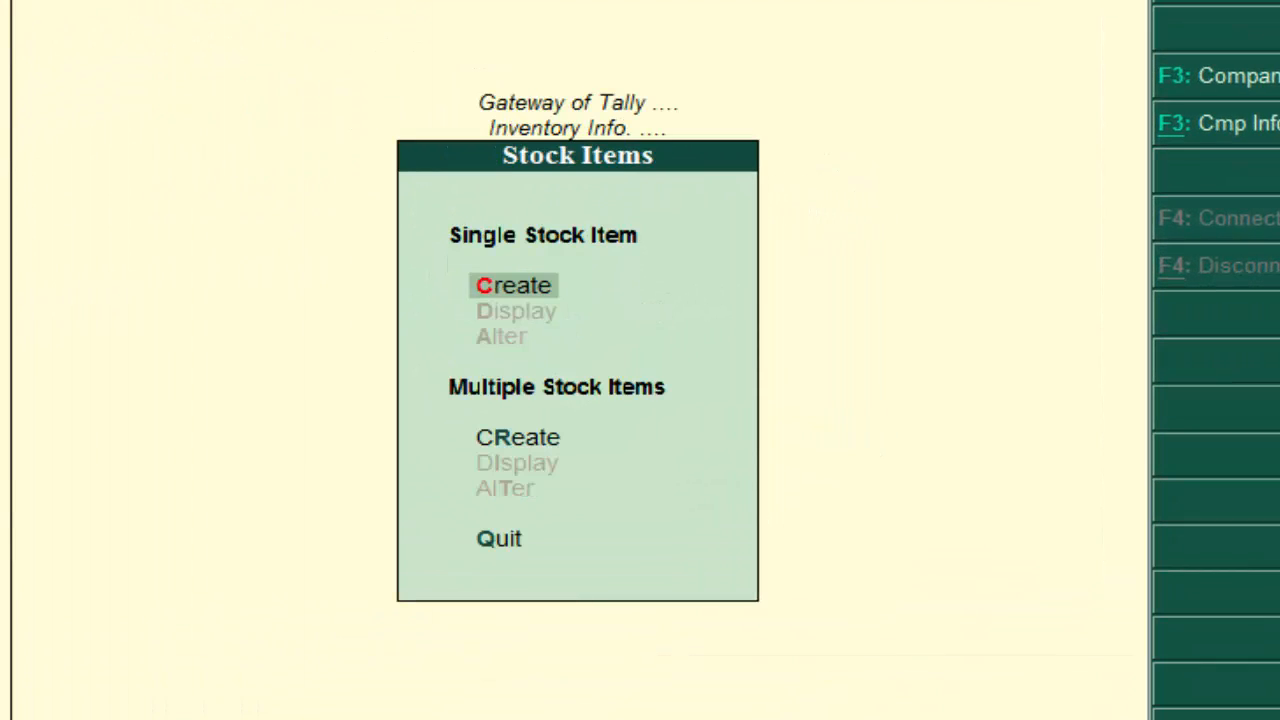
key("Down")
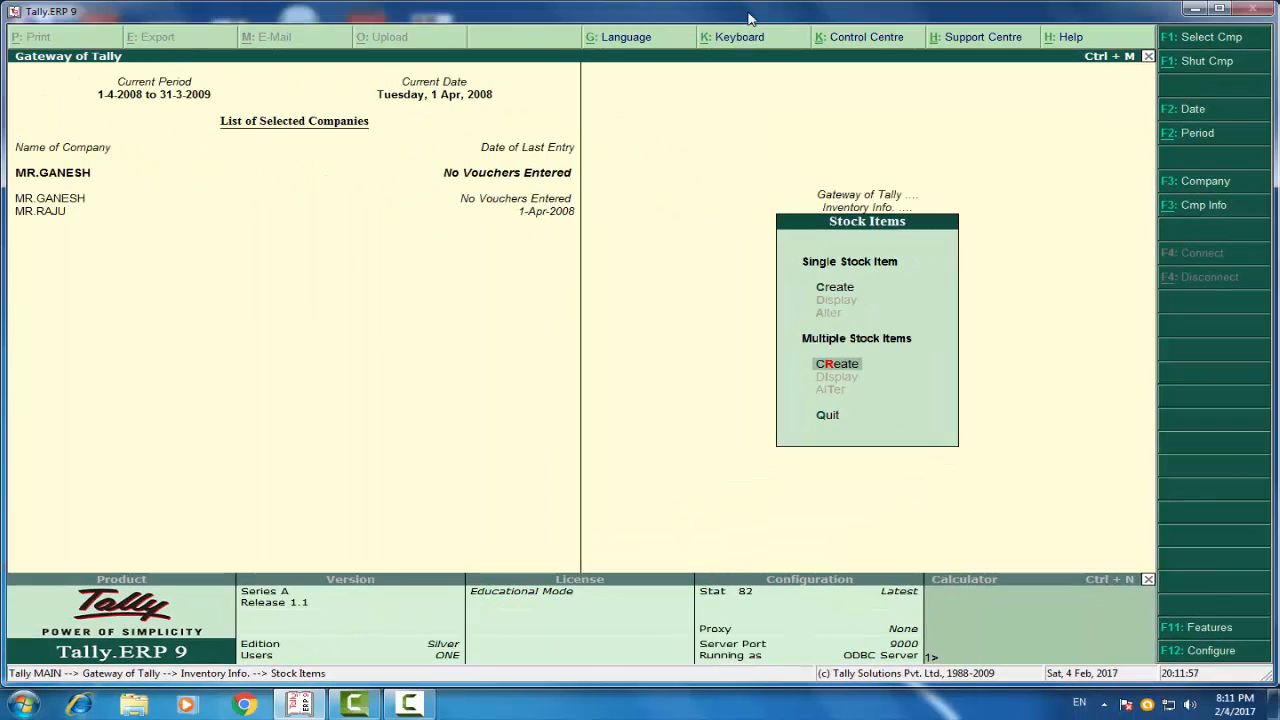
key("Return")
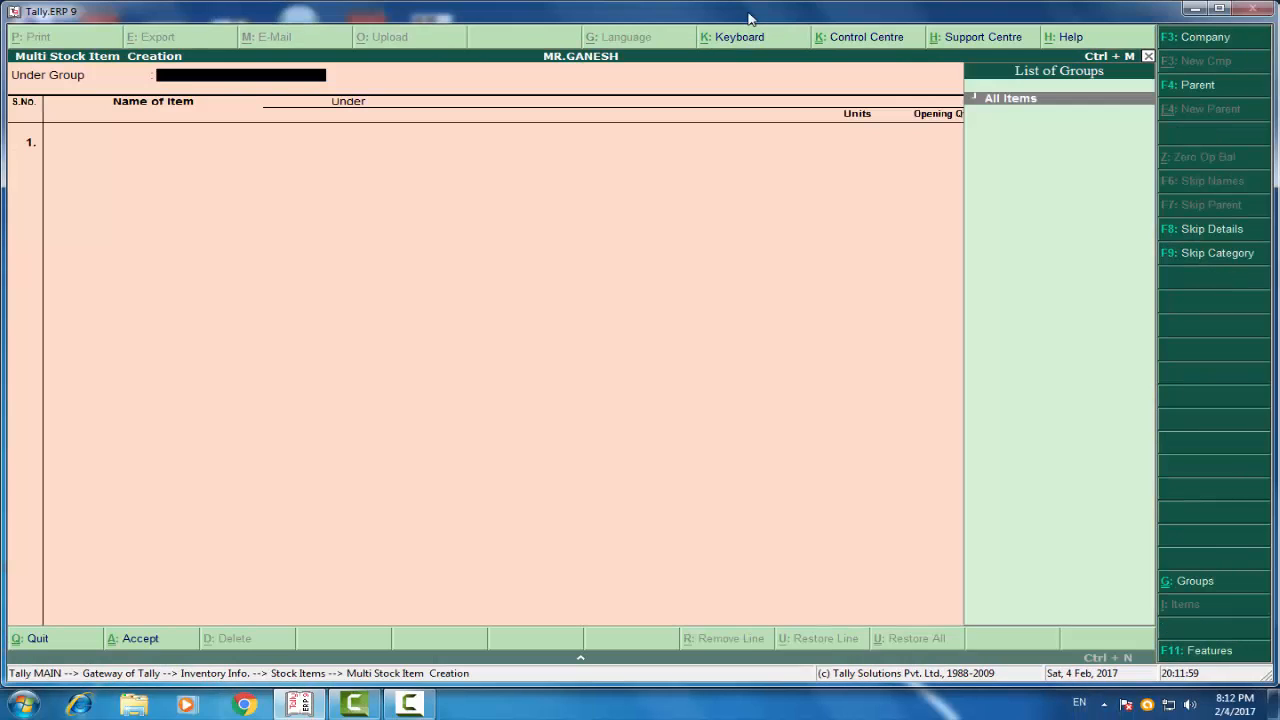
key("Return")
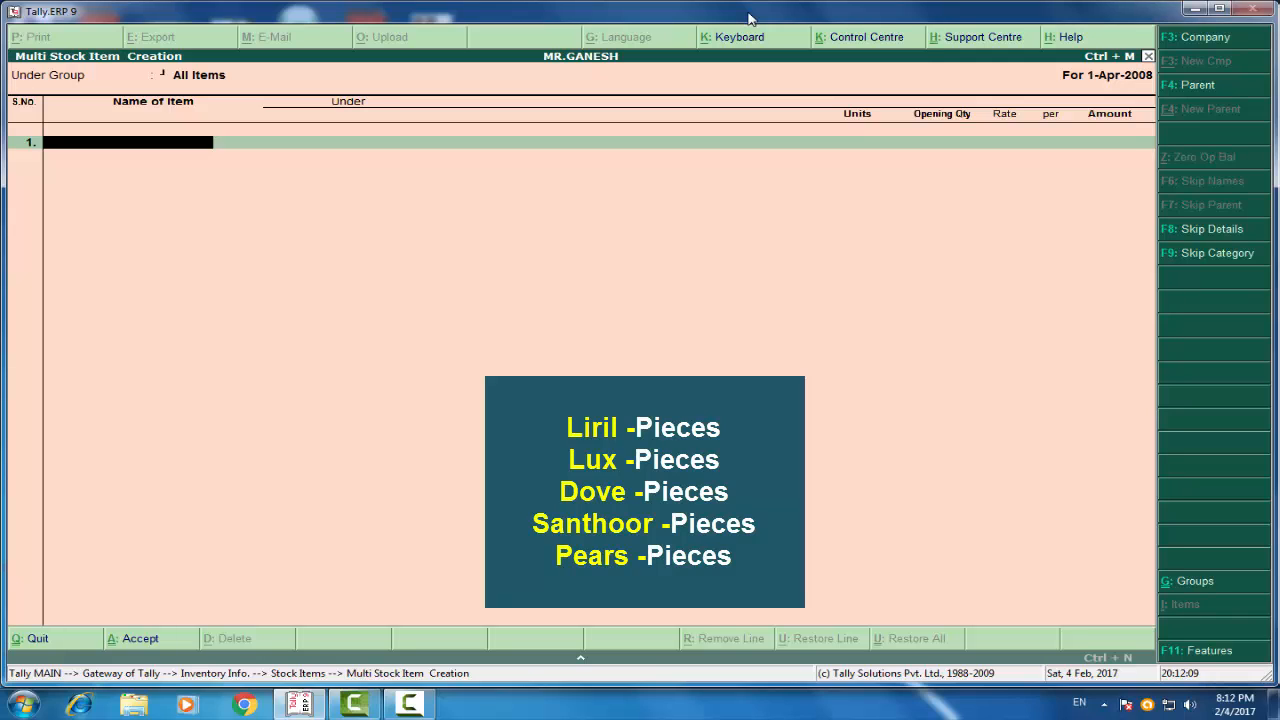
type("LIRIL")
key("Return")
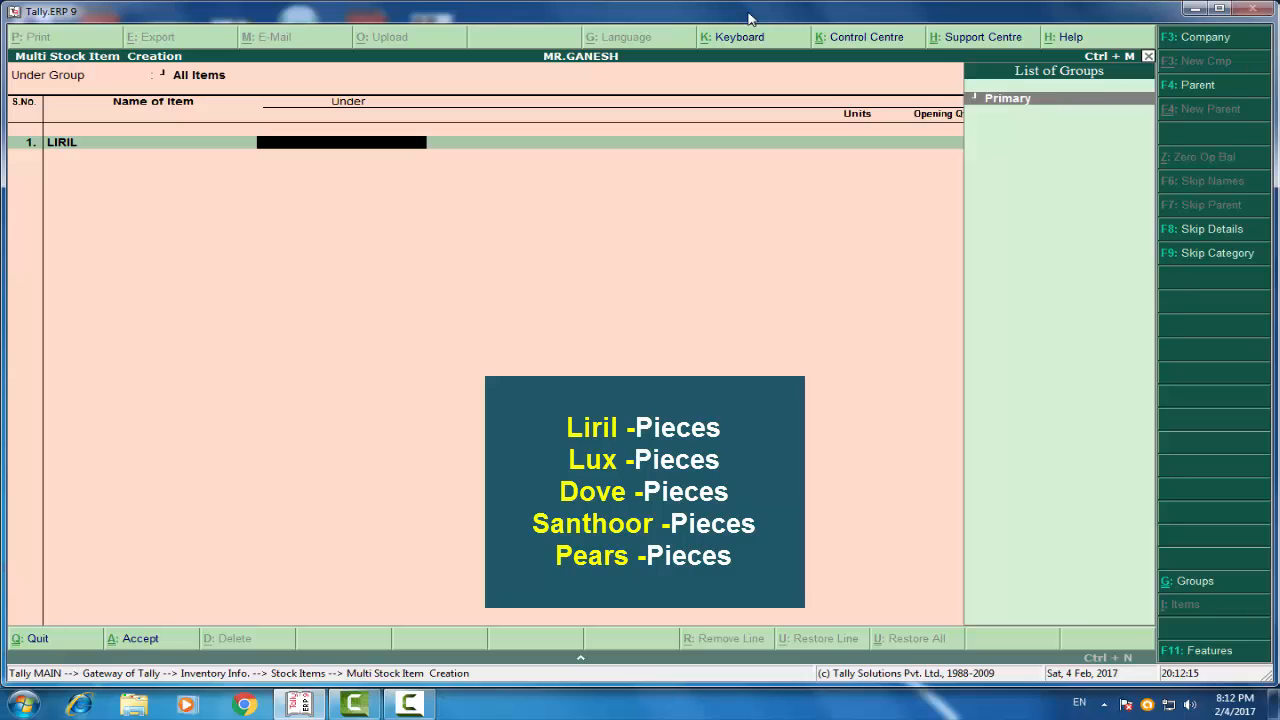
key("Return")
key("Down")
key("Return")
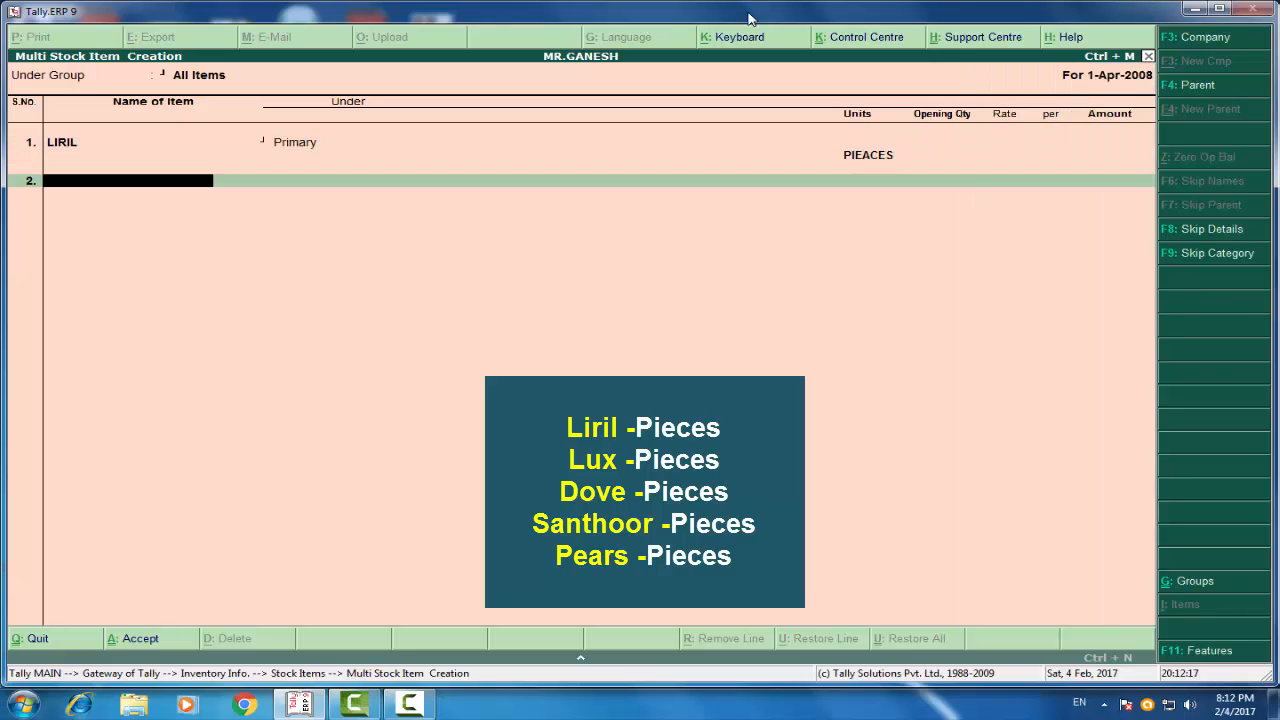
Add the stock items LUX and DOVE in the Primary group with unit PIEACES.
type("LUX")
key("Return")
key("Return")
key("Down")
key("Return")
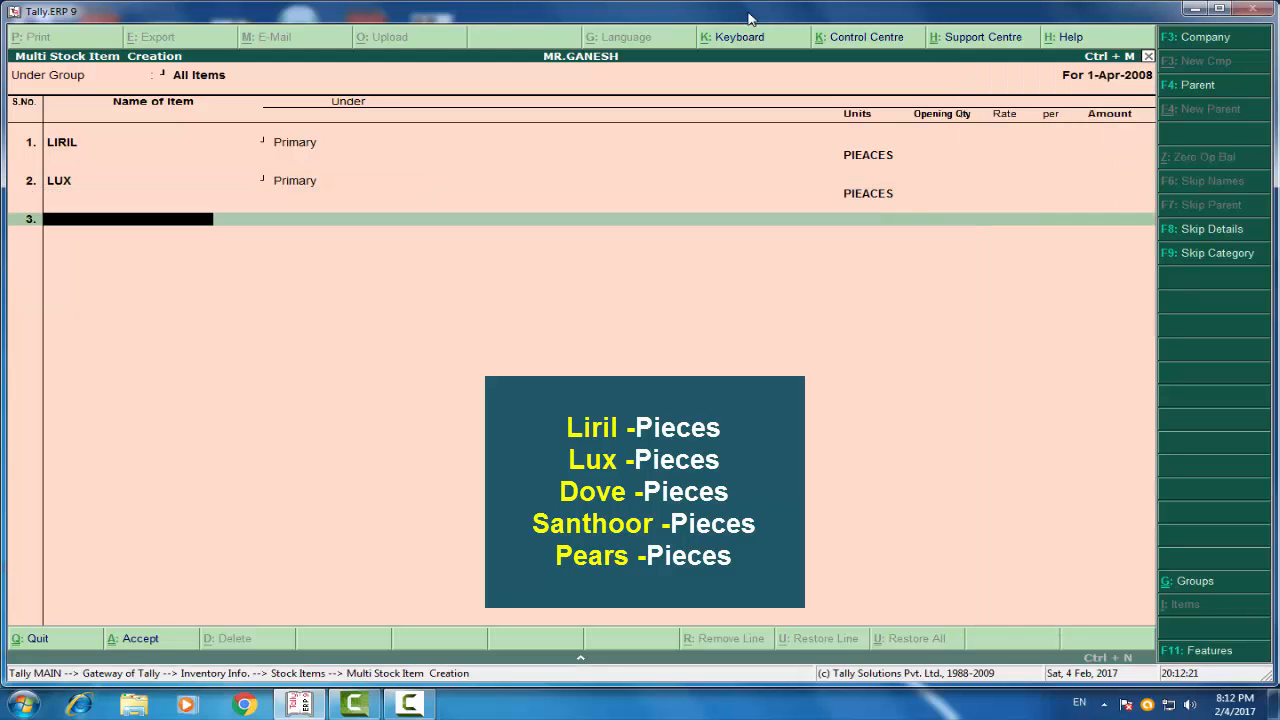
type("DOVE")
key("Return")
key("Down")
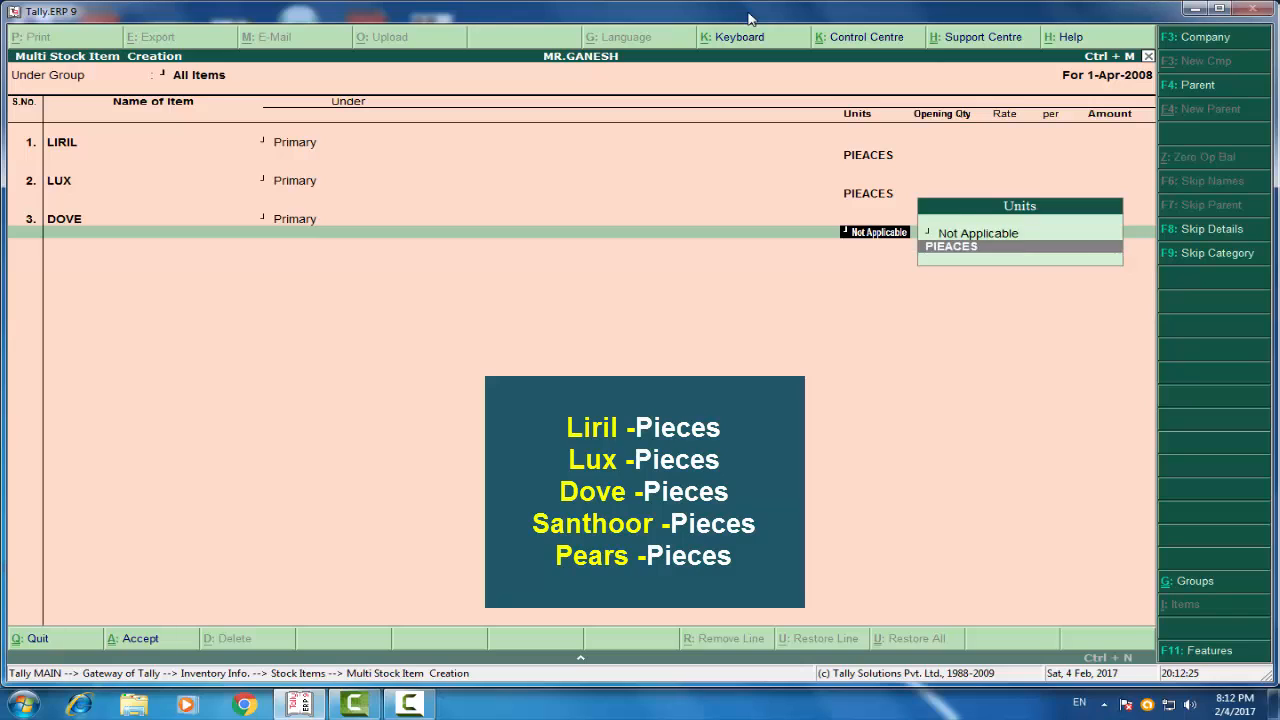
key("Return")
Add the stock items SANTHOOR and PEARS in the Primary group with unit PIEACES and no opening quantity.
type("S")
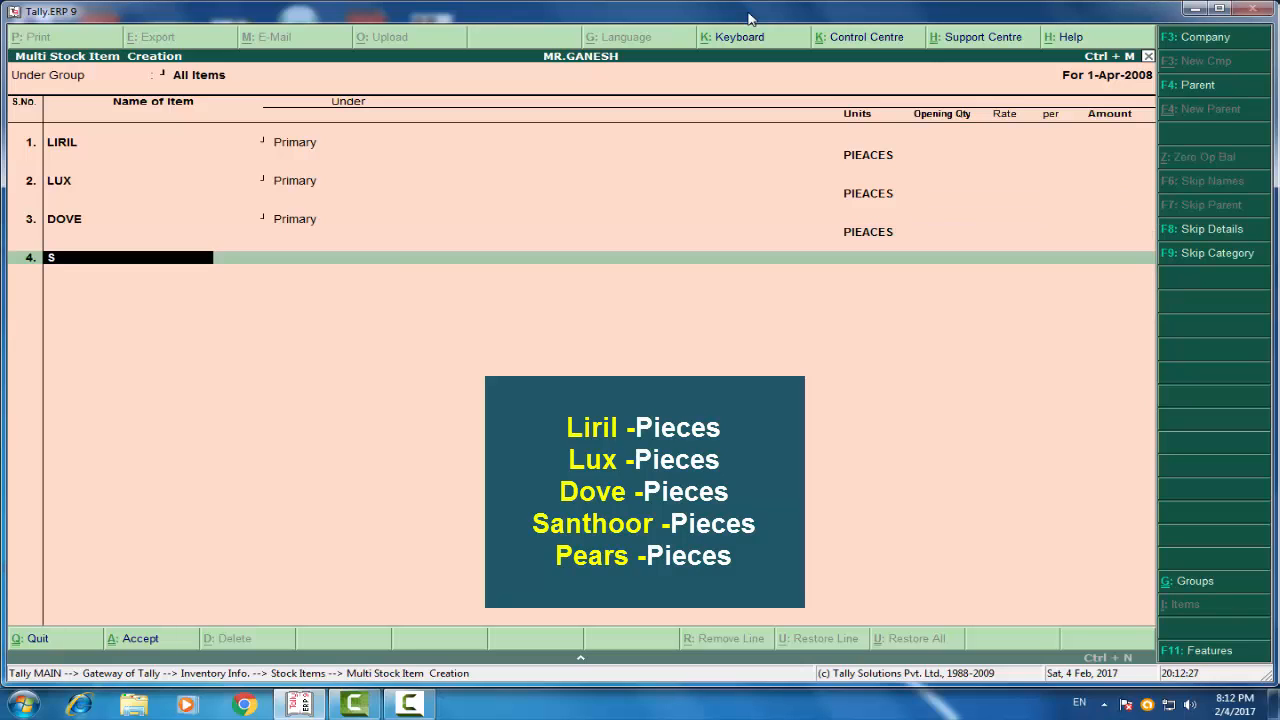
type("ANTHOOR")
key("Return")
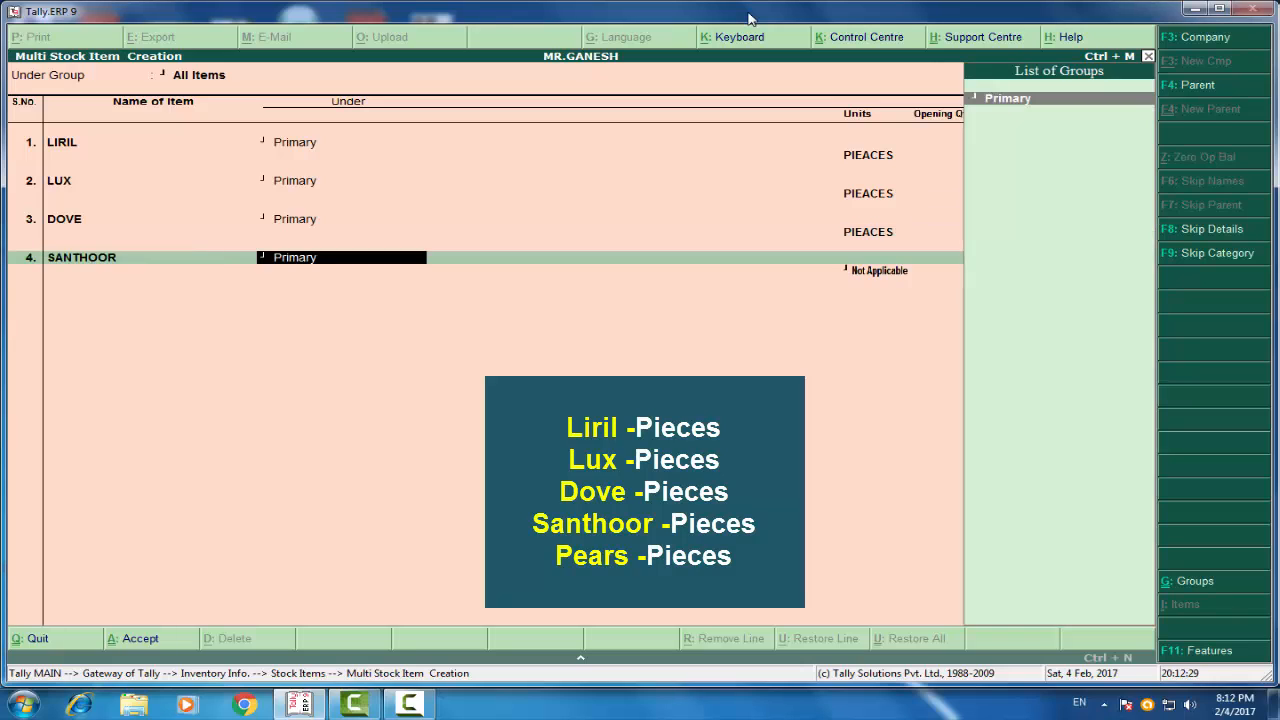
key("Return")
key("Down")
key("Return")
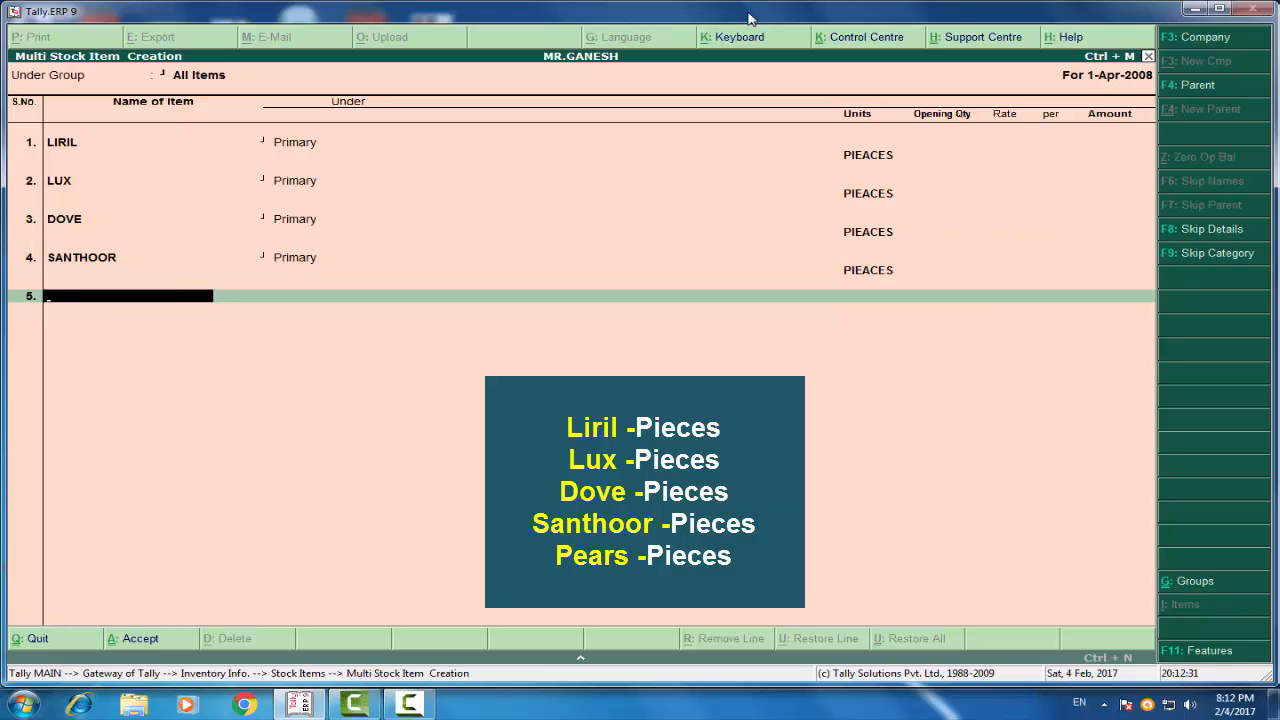
type("PEARS")
key("Return")
key("Return")
key("Down")
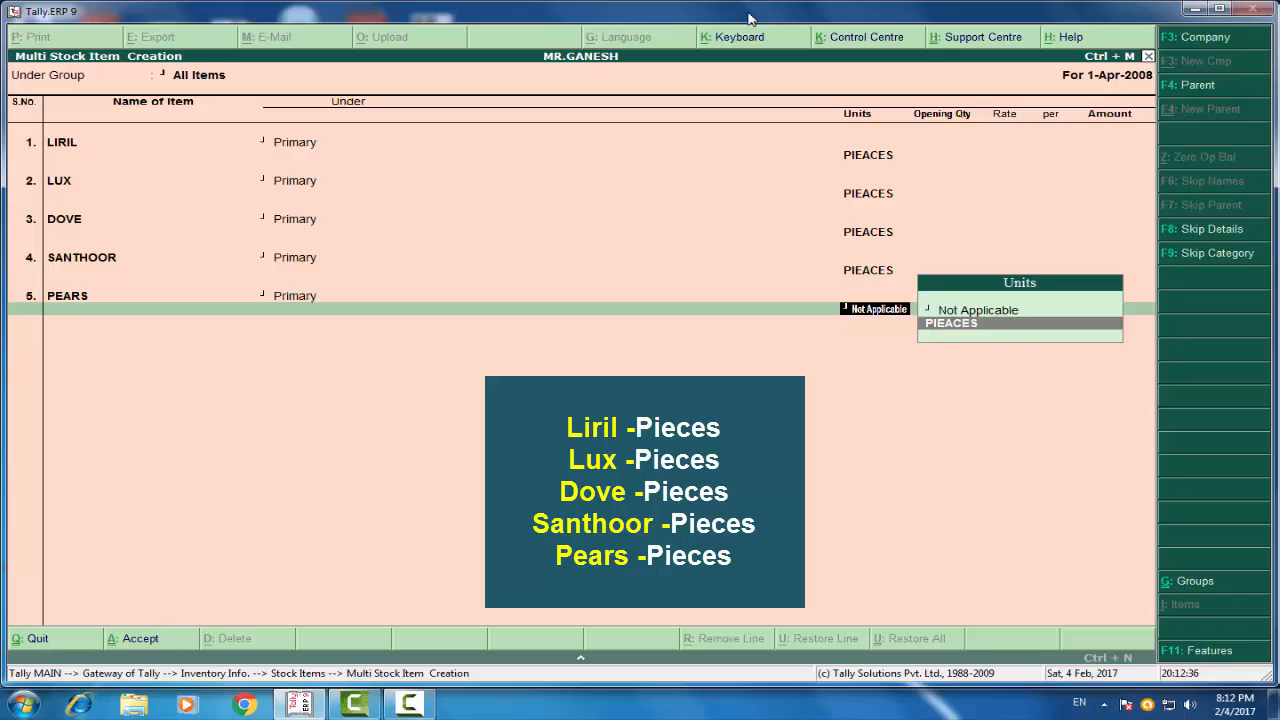
key("Return")
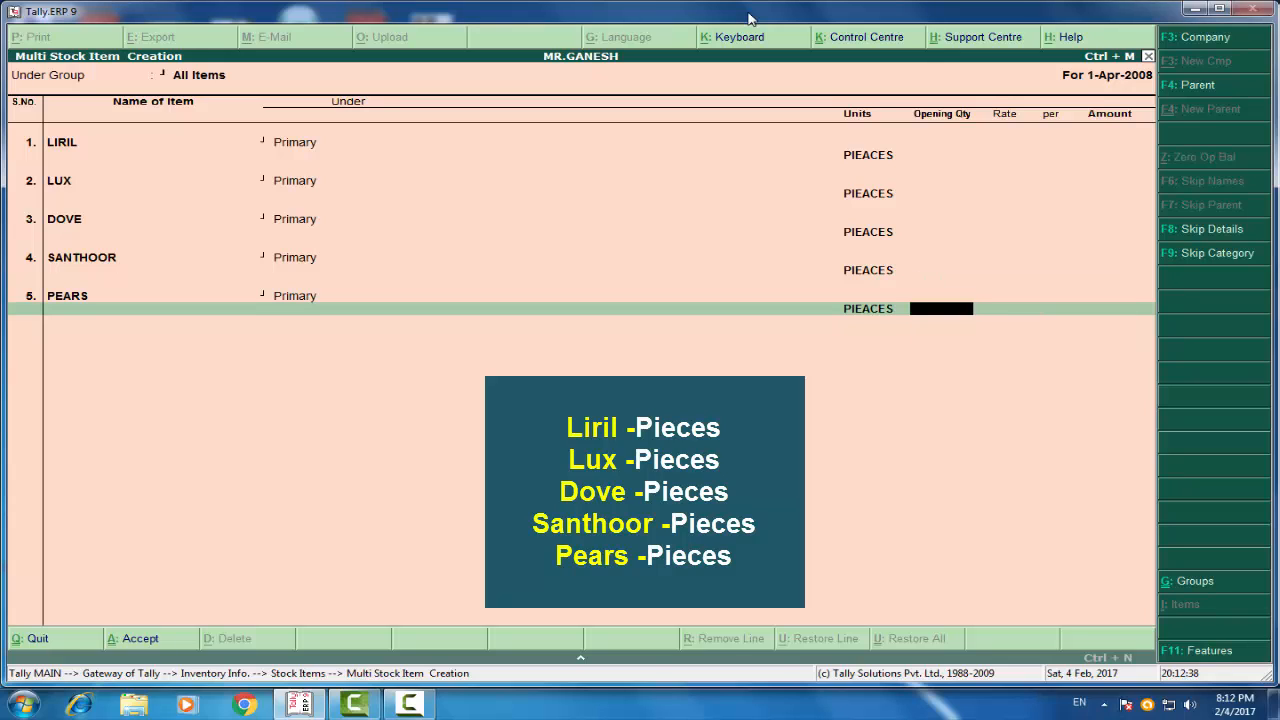
key("Return")
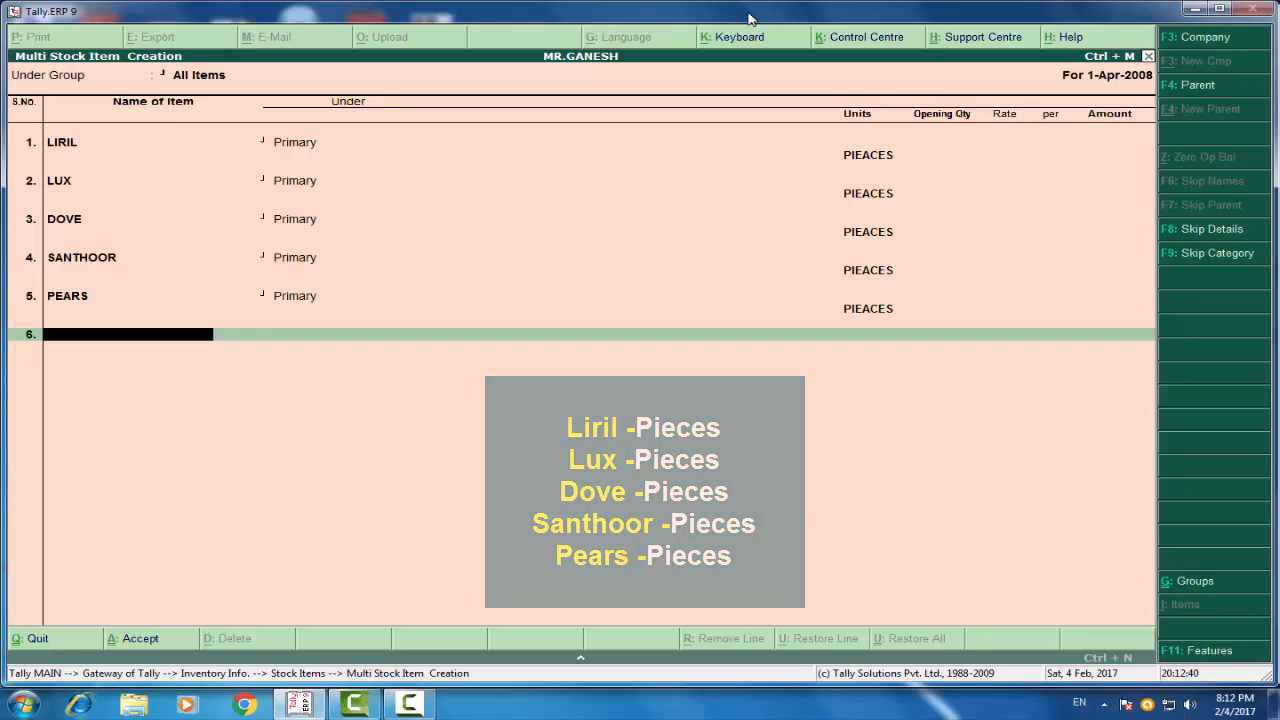
Save the list of stock items and return to the Gateway of Tally.
key("Return")
key("Return")
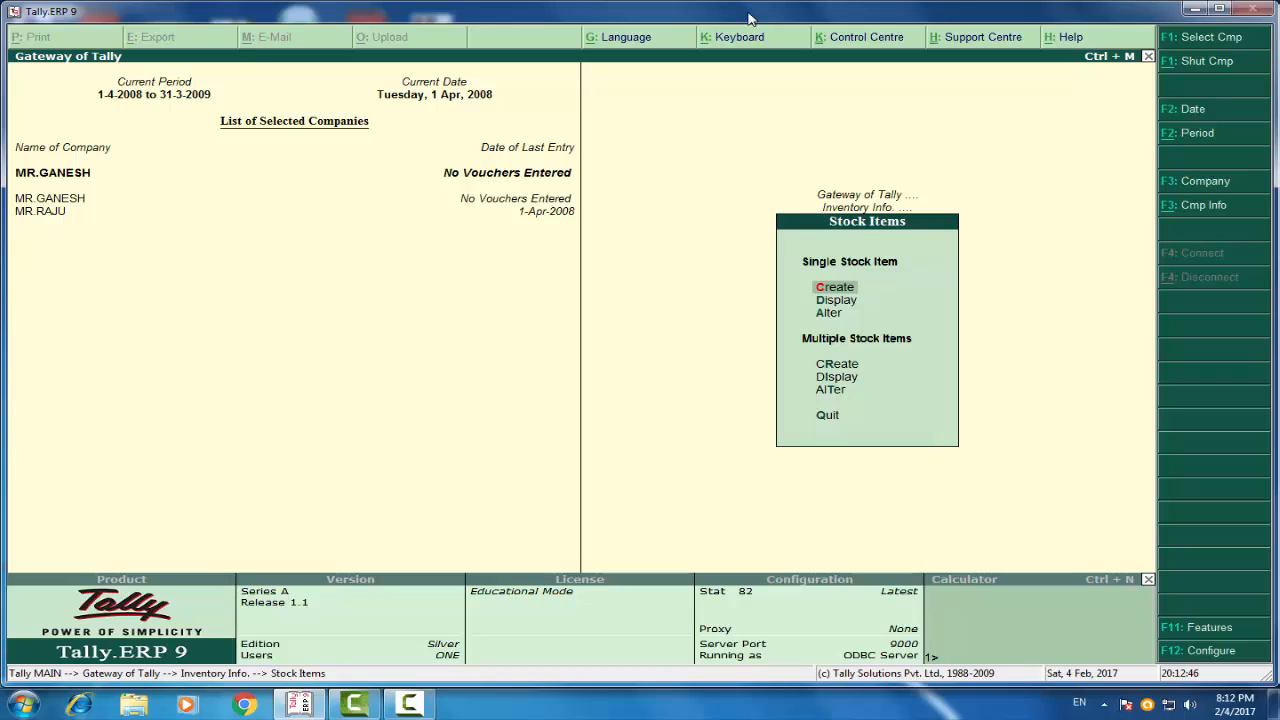
key("Escape")
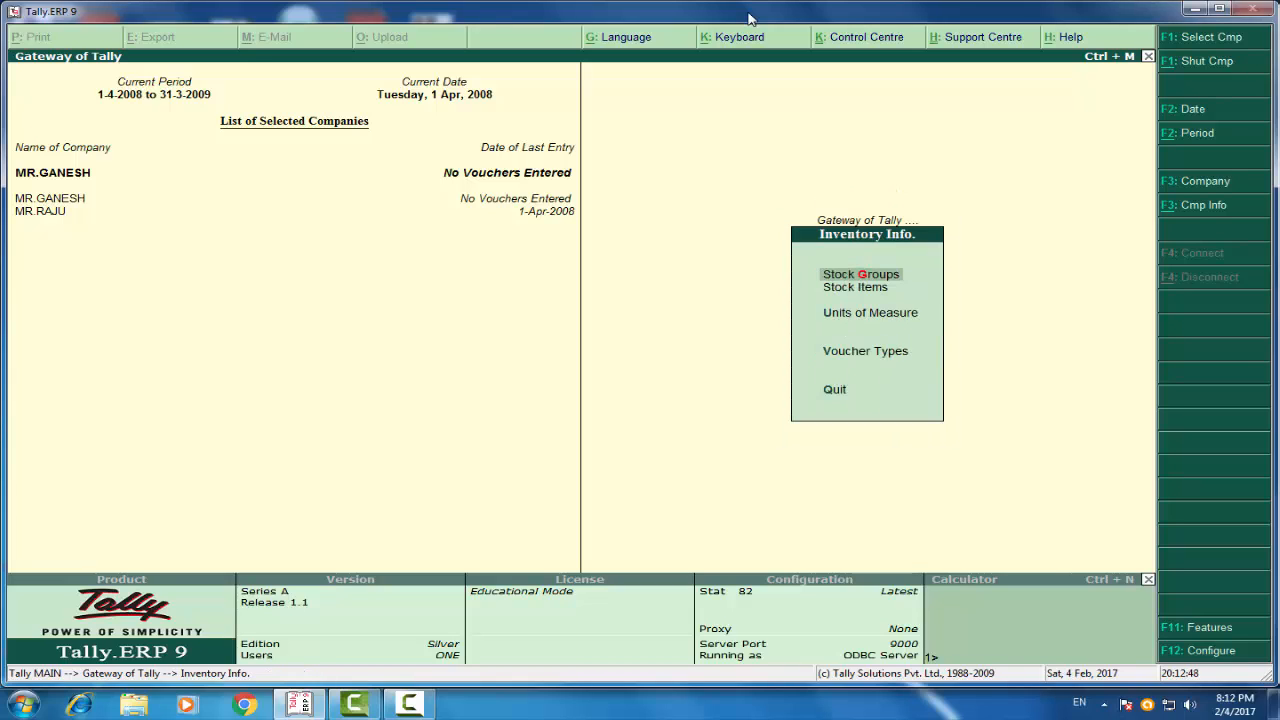
key("Escape")
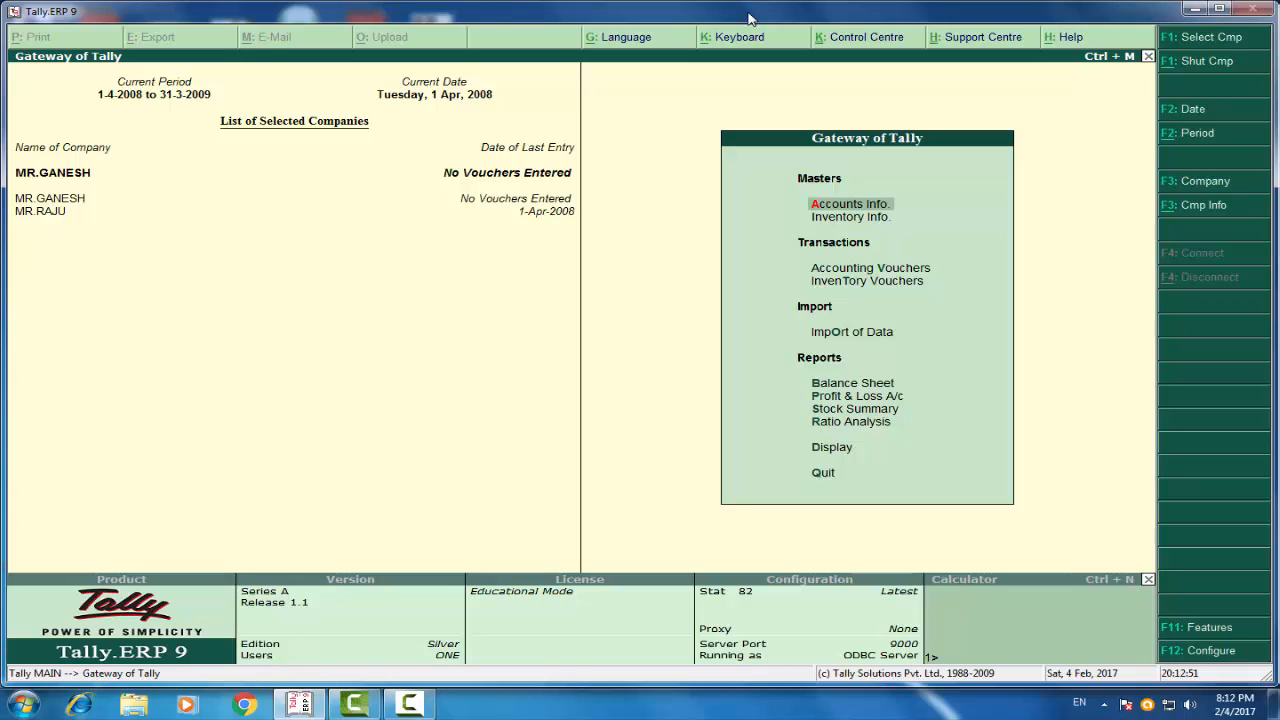
Start creating multiple ledgers with All Items as the group.
key("Return")
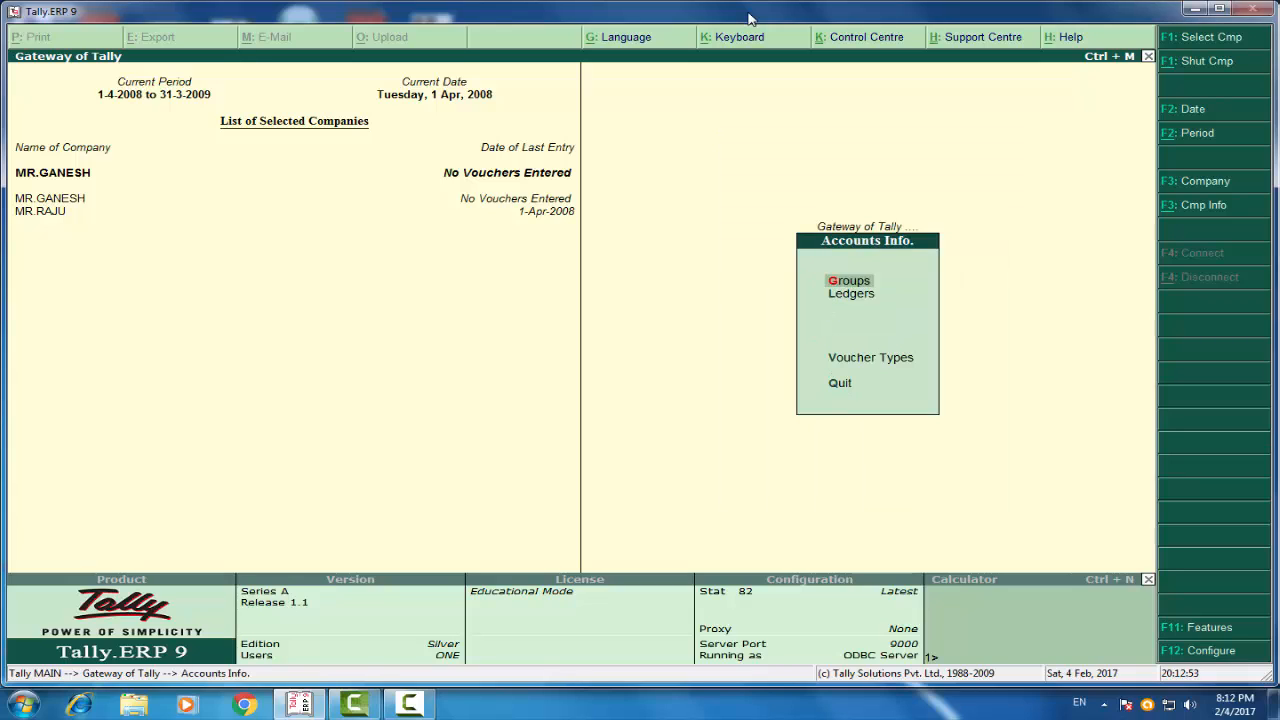
key("Down")
key("Return")
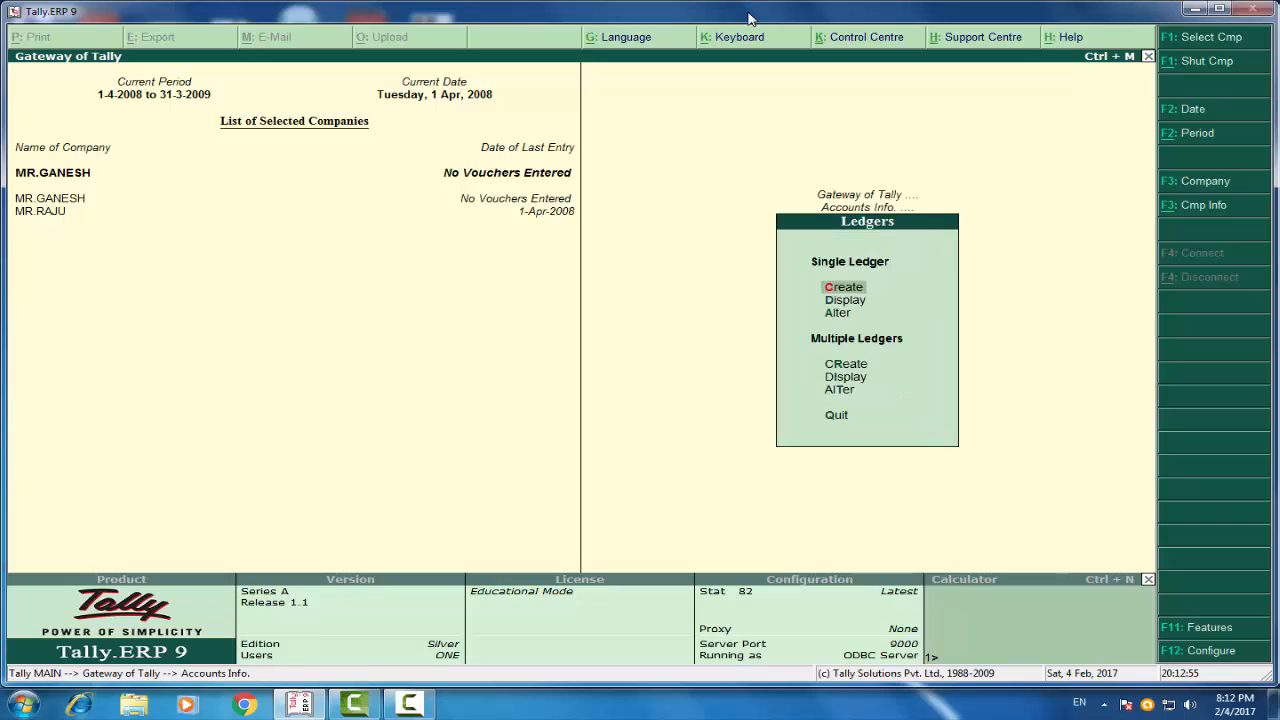
key("Down")
key("Down")
key("Down")
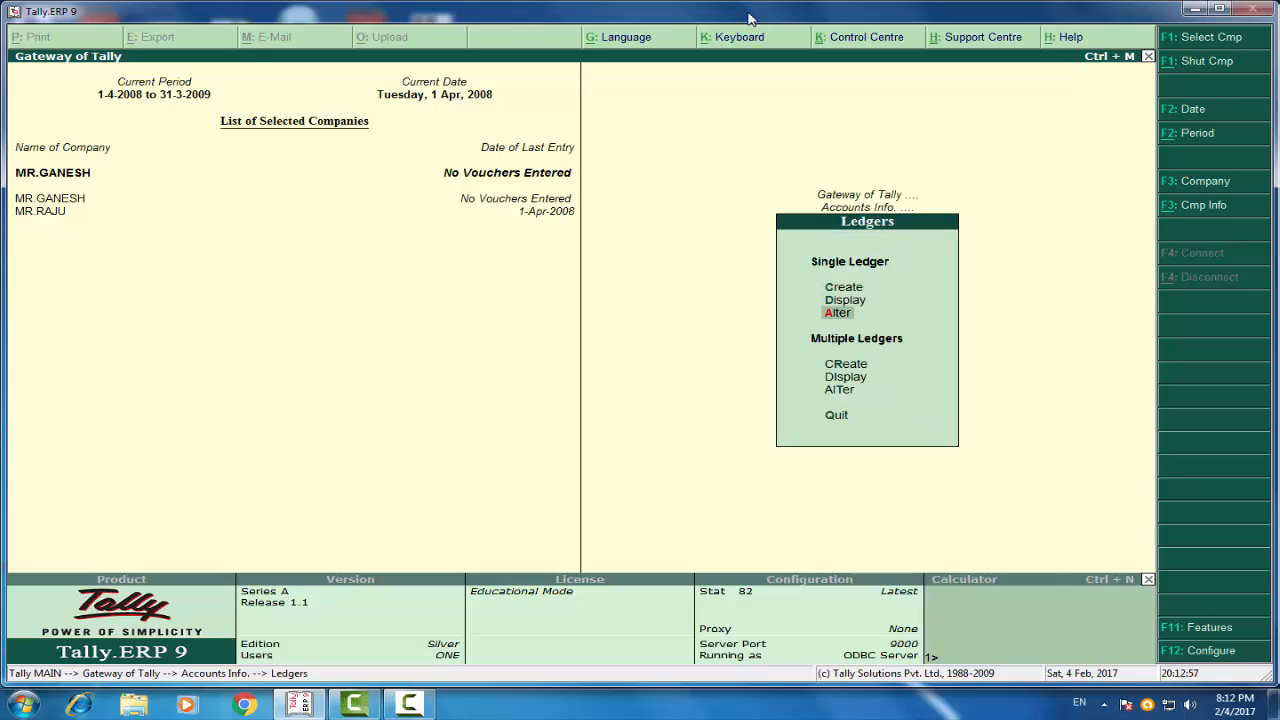
key("Return")
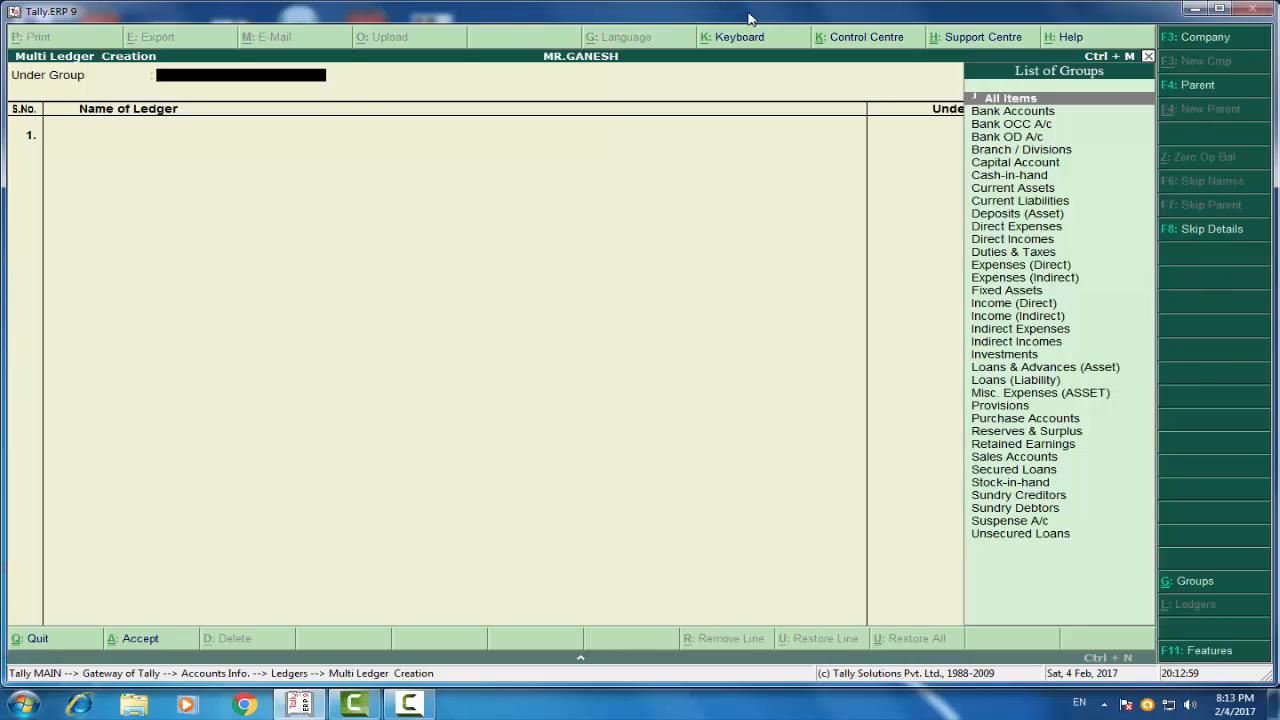
key("Return")
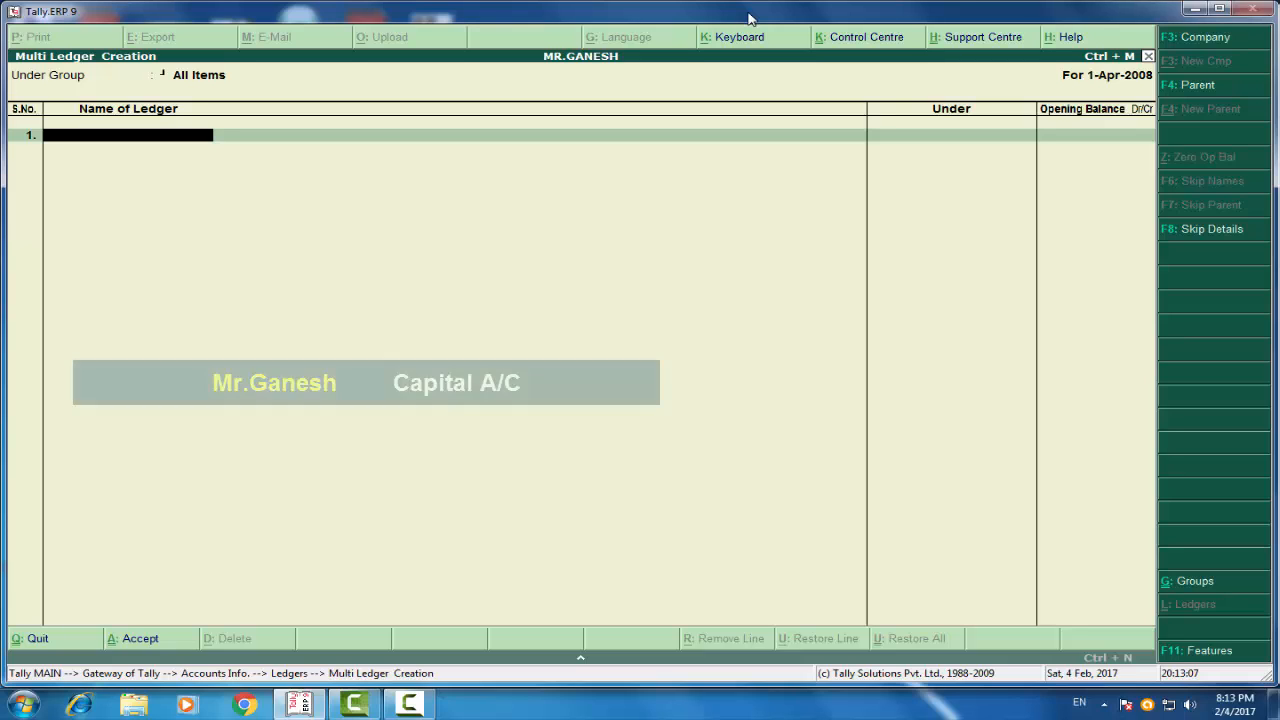
Add a ledger with the owner's name under Capital Account and no opening balance.
type("MR.GANESH")
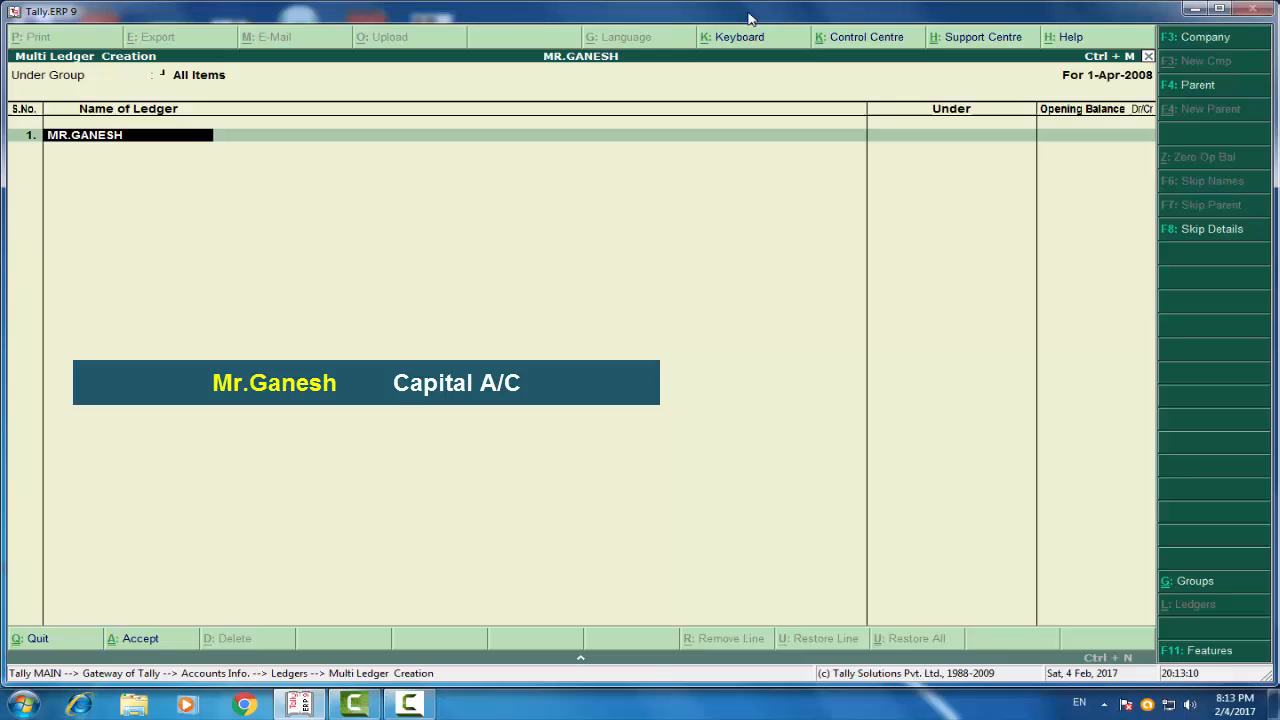
key("Return")
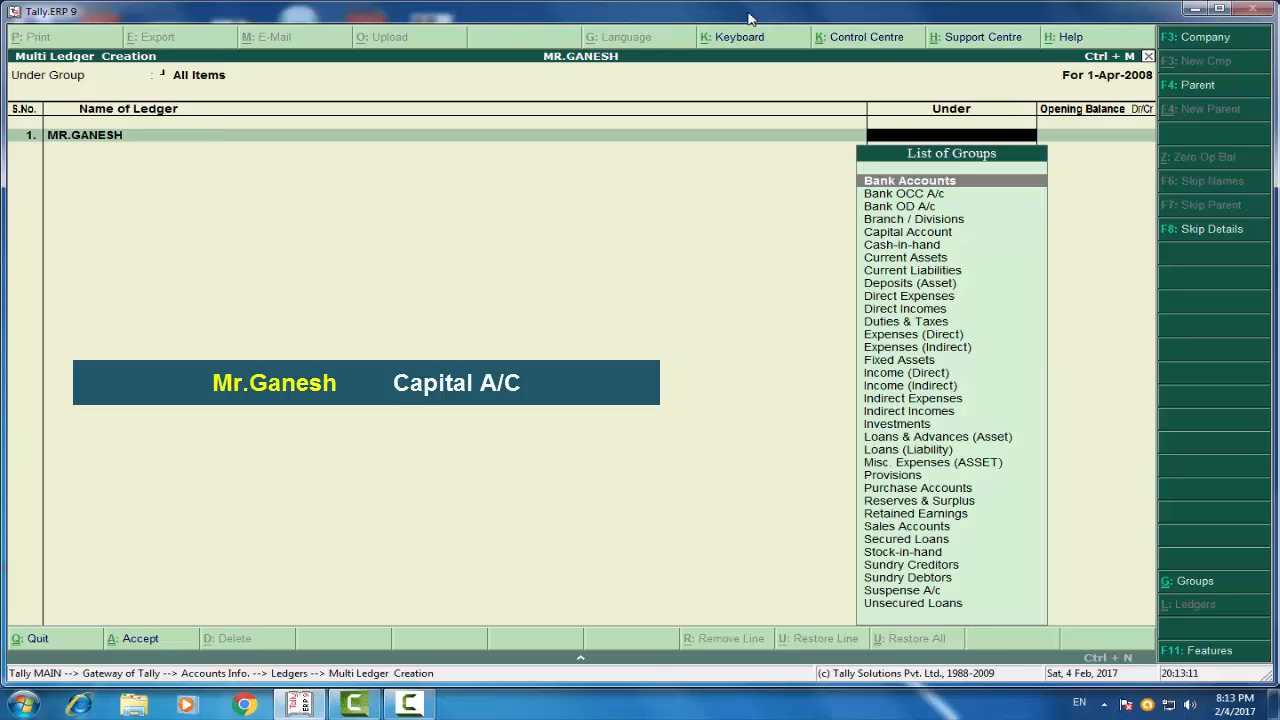
type("c")
key("Return")
key("Return")
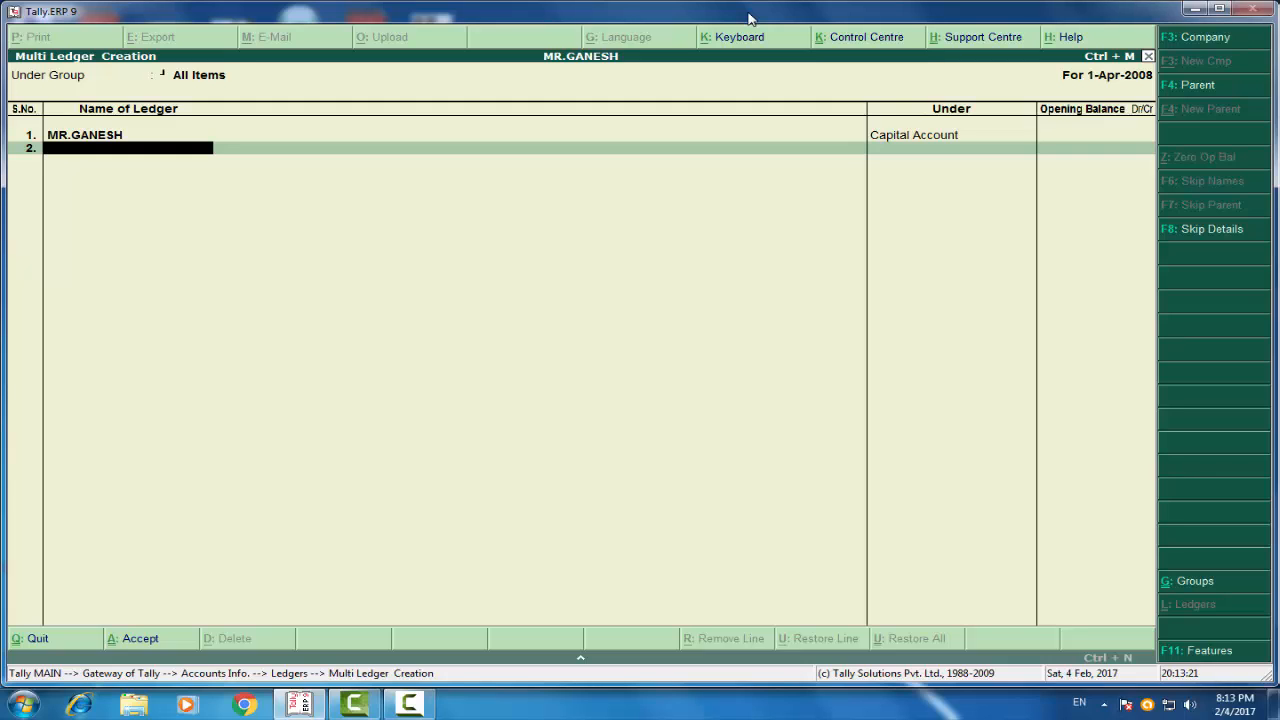
Add the ledgers PURCHASE under Purchase Accounts and SALES under Sales Accounts, without opening balances.
type("PU")
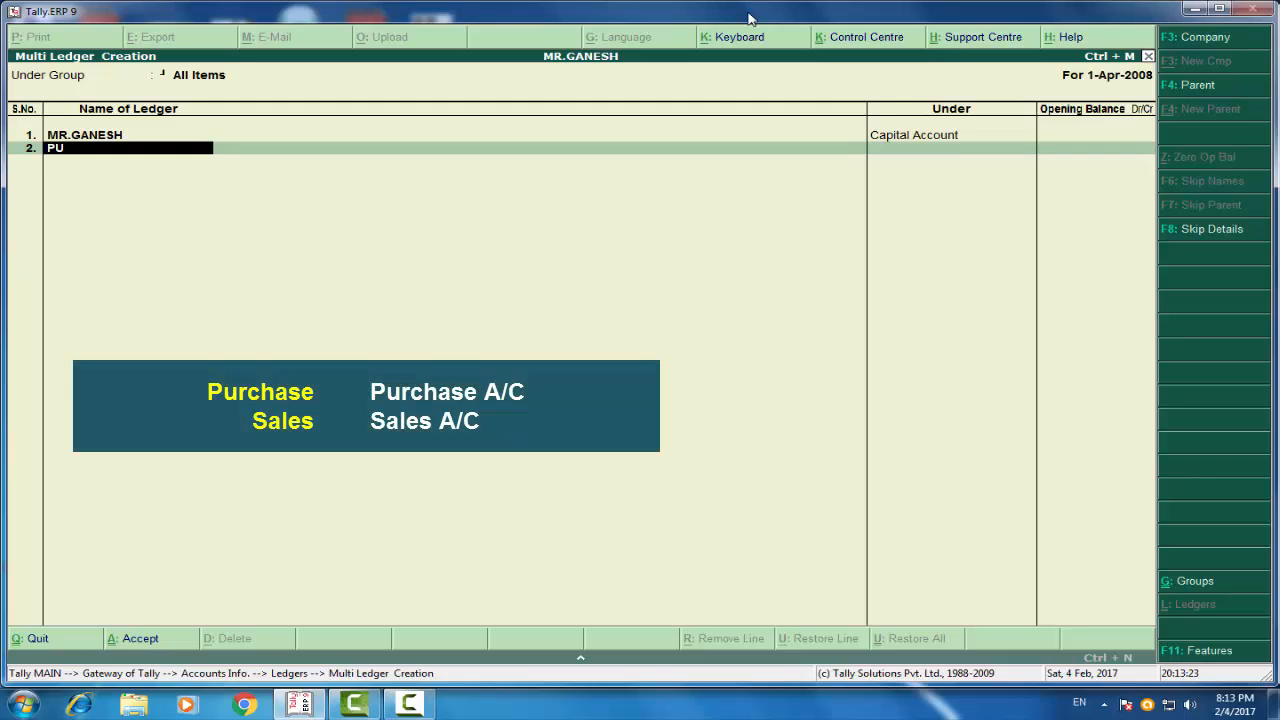
type("RCHASE")
key("Return")
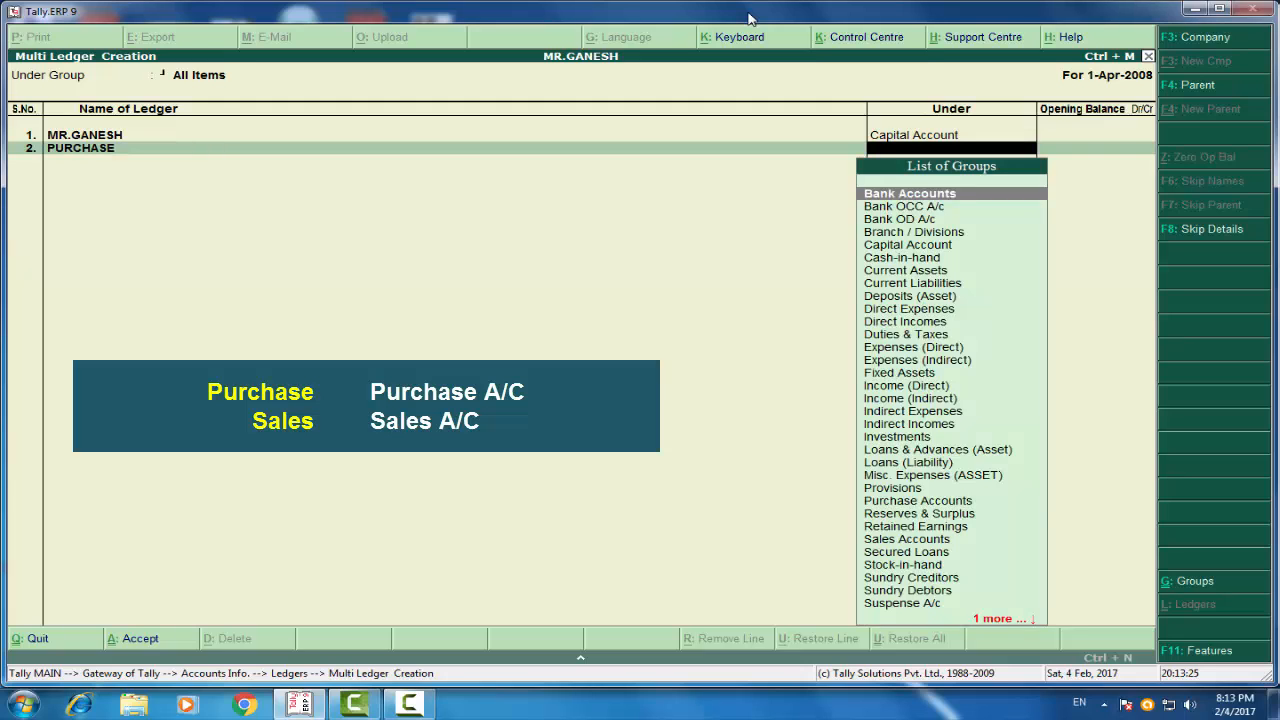
type("pu")
key("Return")
key("Return")
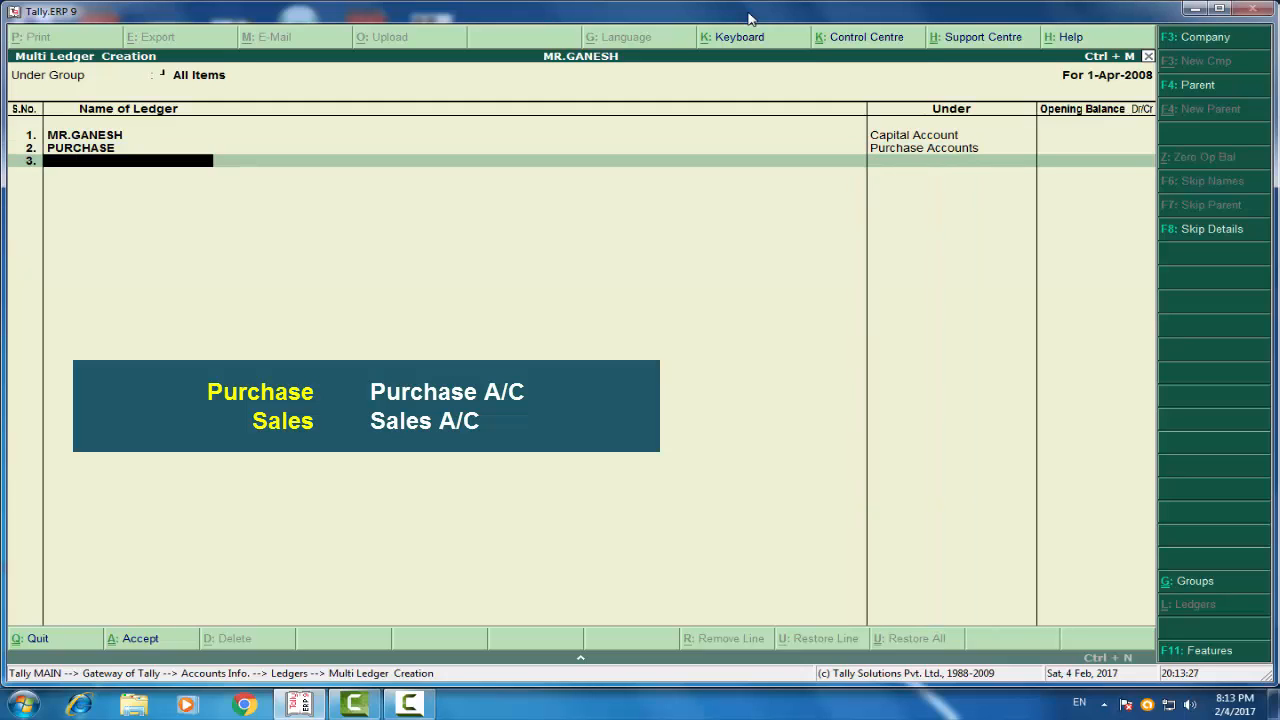
type("SALES")
key("Return")
type("SA")
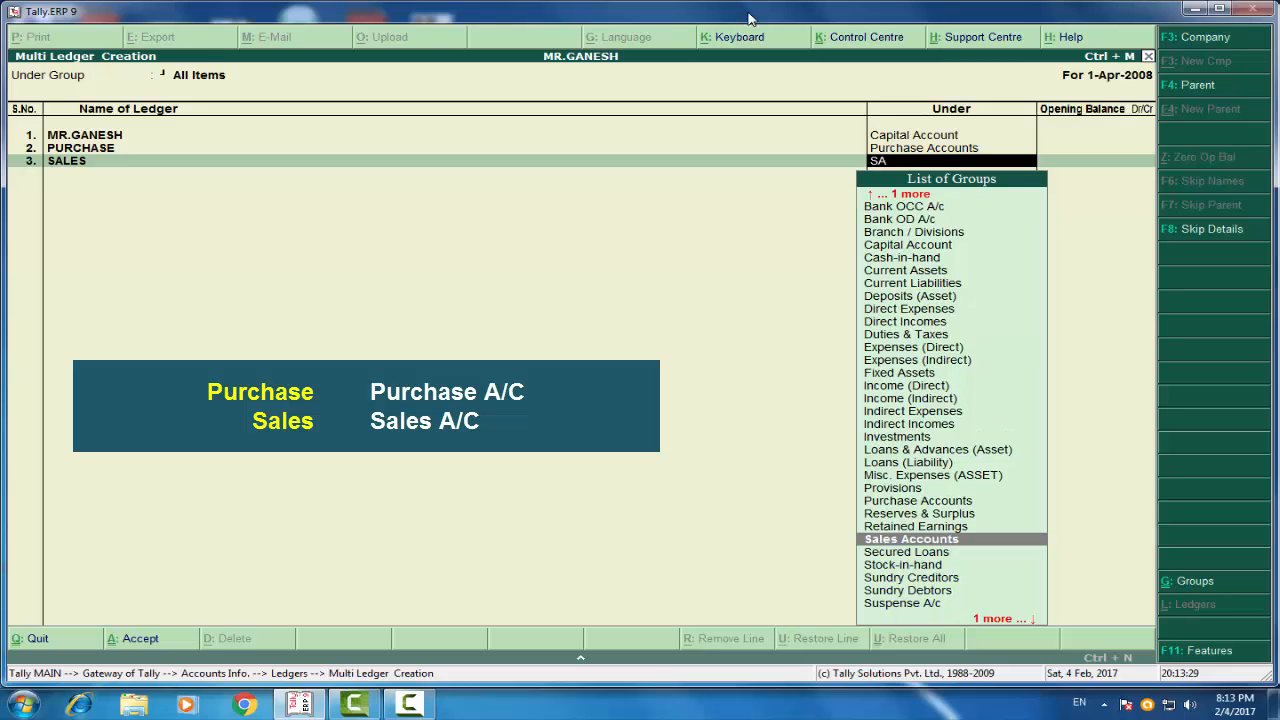
key("Return")
key("Return")
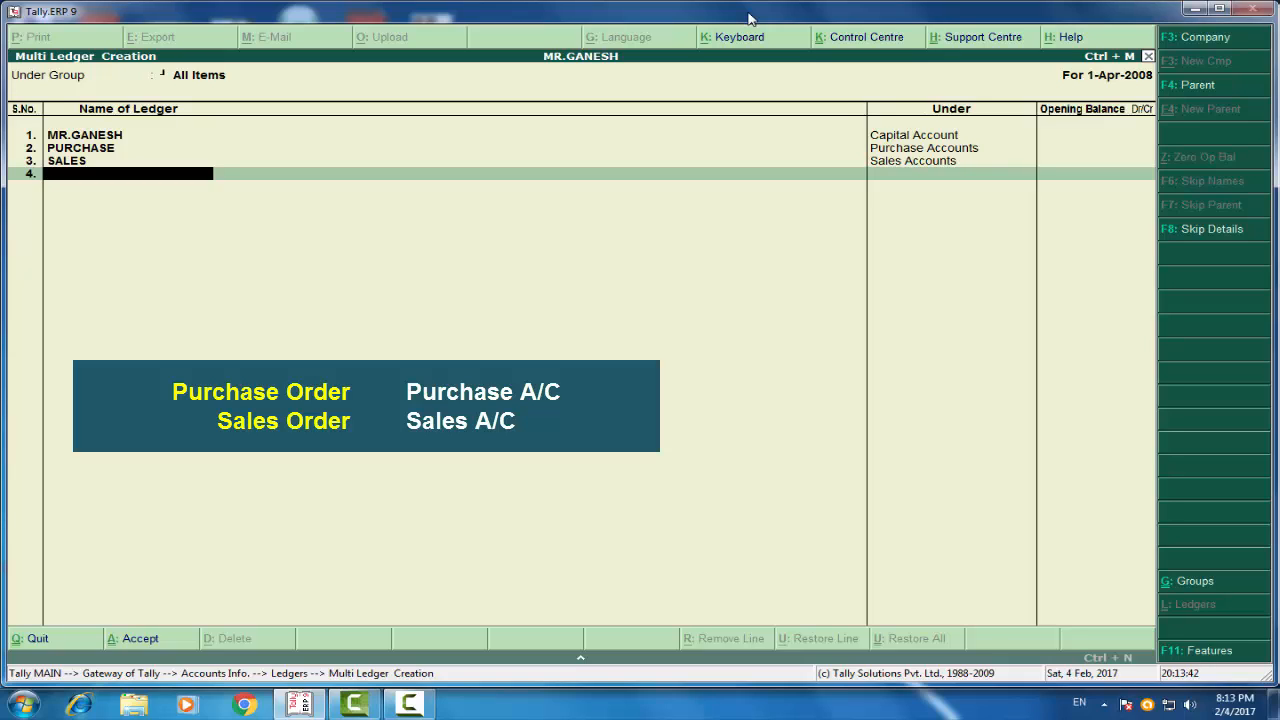
Add the ledgers PURCHASE ORDER under Purchase Accounts and SALES ORDER under Sales Accounts, without opening balances.
type("PURCHASE ORDER")
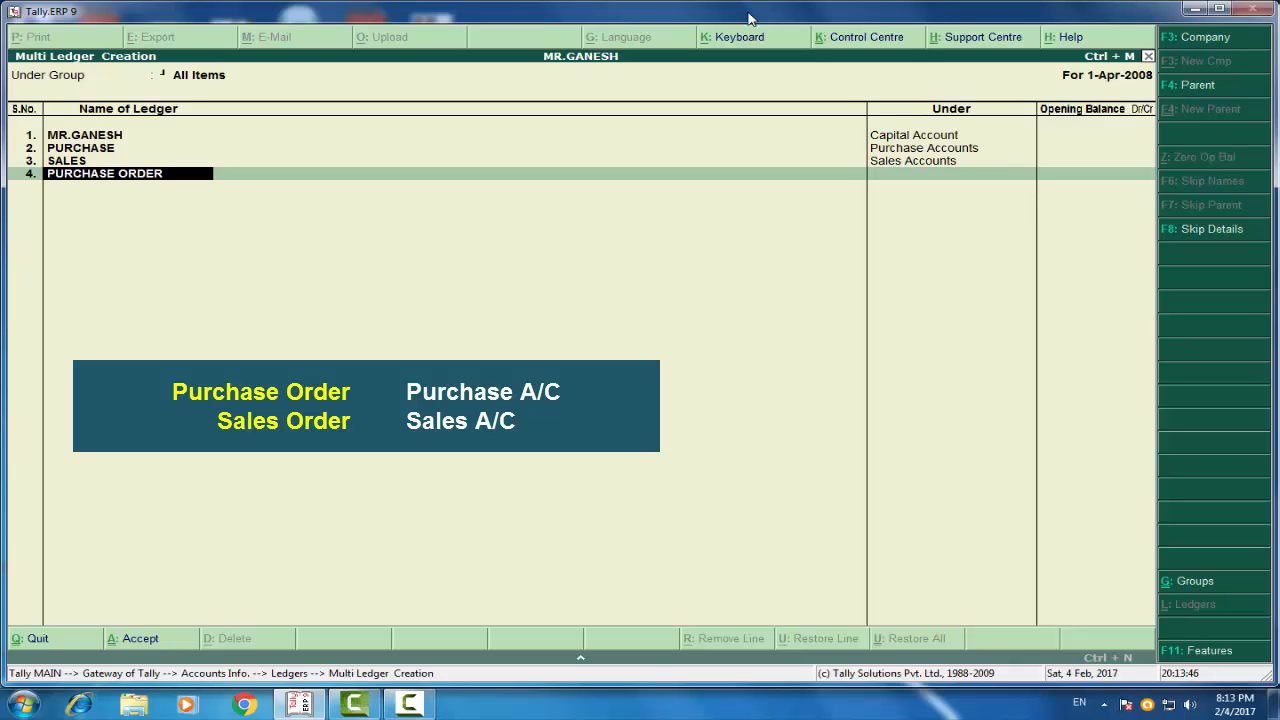
key("Return")
type("P")
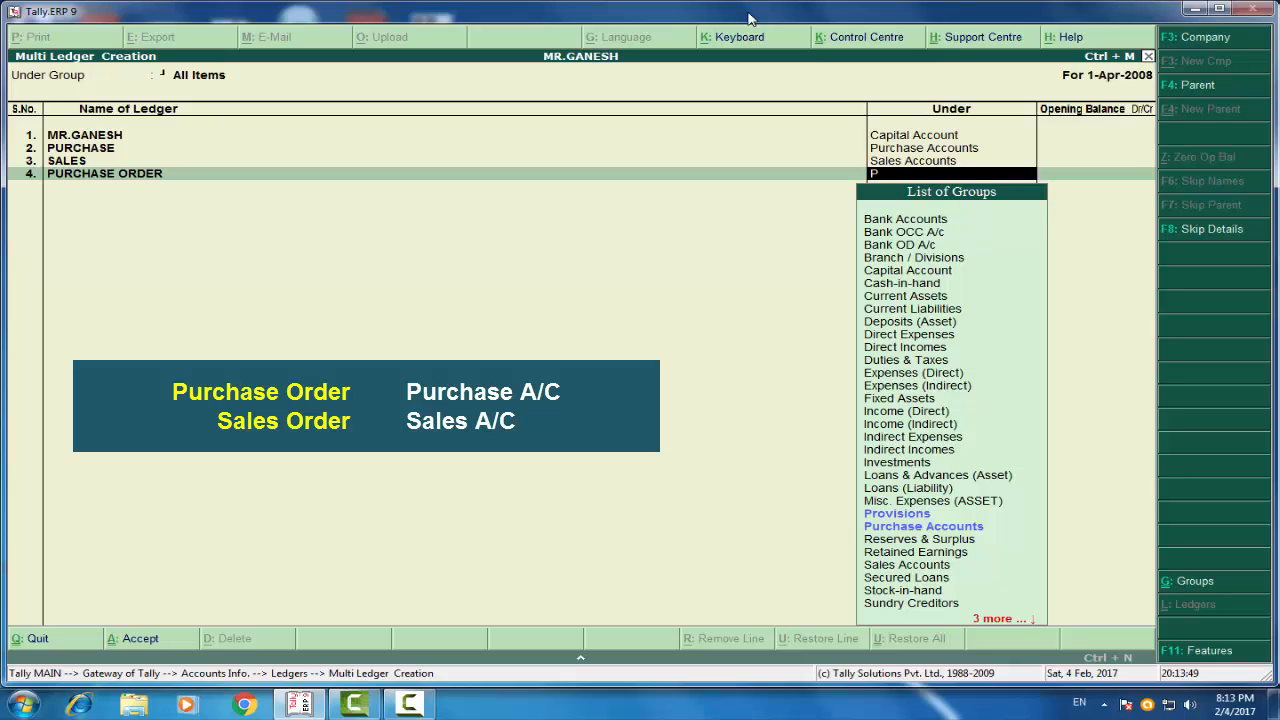
key("Return")
key("Return")
type("S")
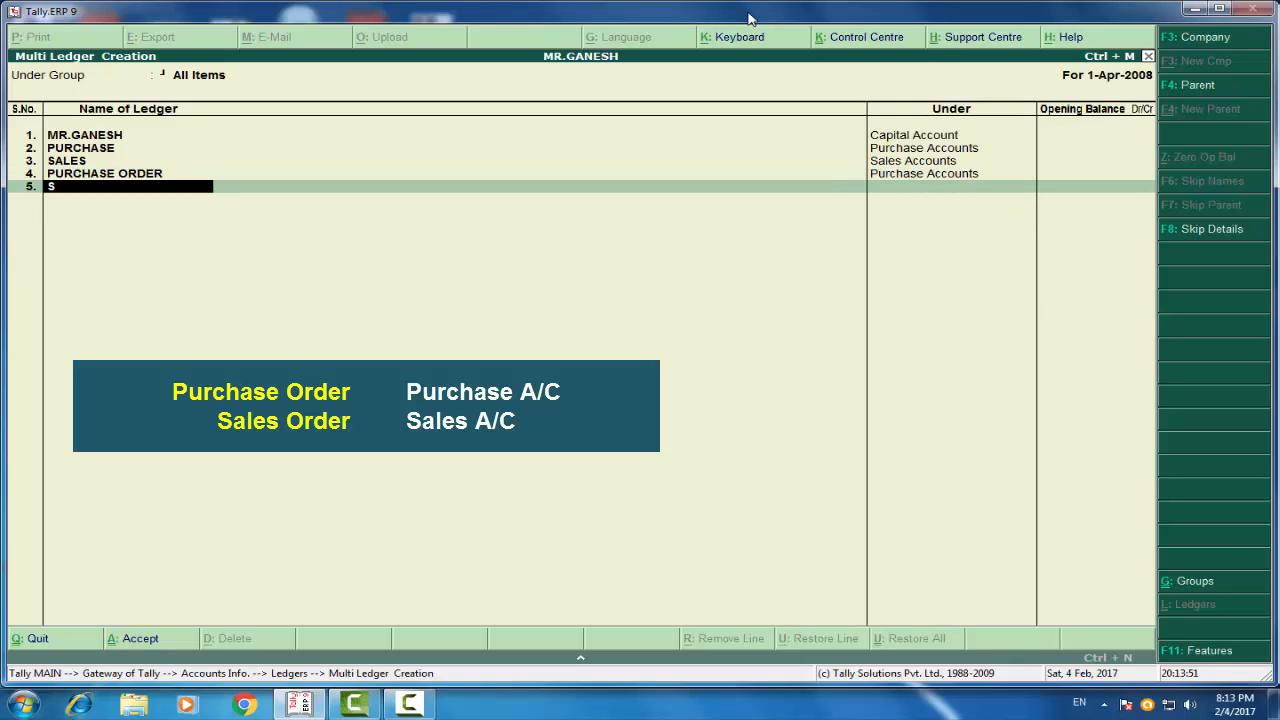
type("ALES ORDER")
key("Return")
type("SA")
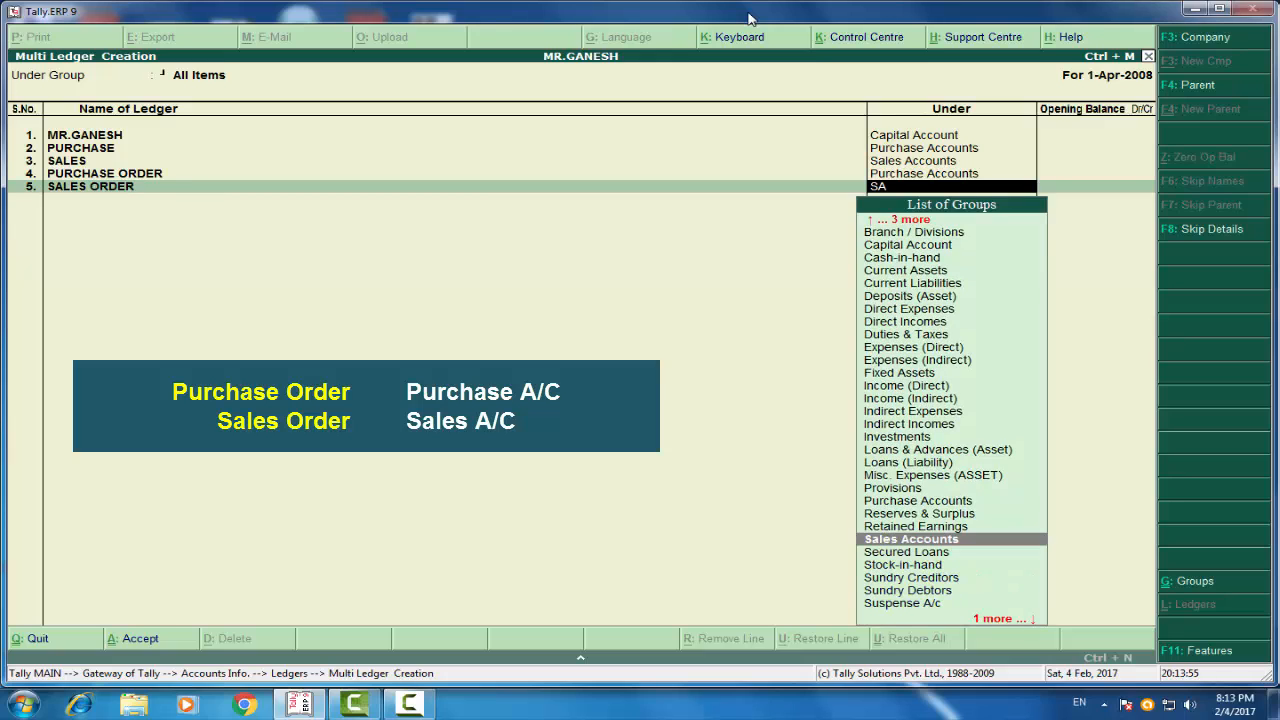
key("Return")
key("Return")
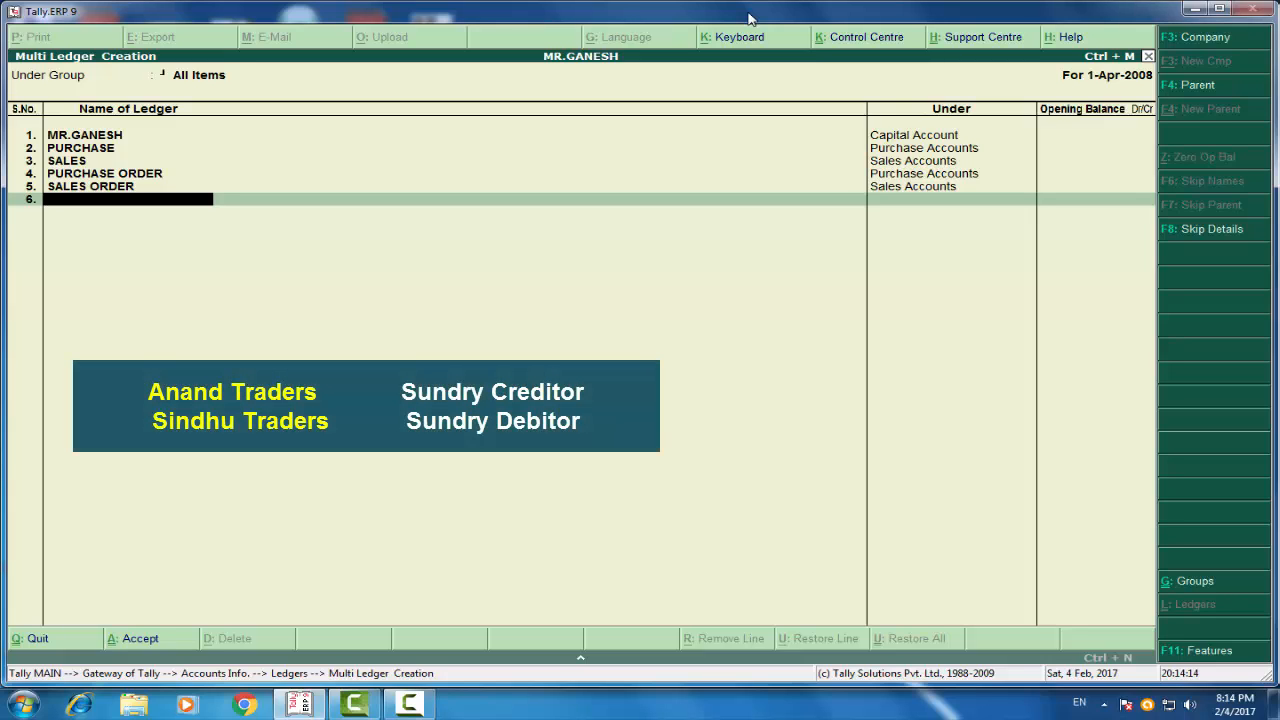
Add the ledger ANAND TRADERS under Sundry Creditors with no opening balance.
type("ANAND TRADERS")
key("Return")
type("Su")
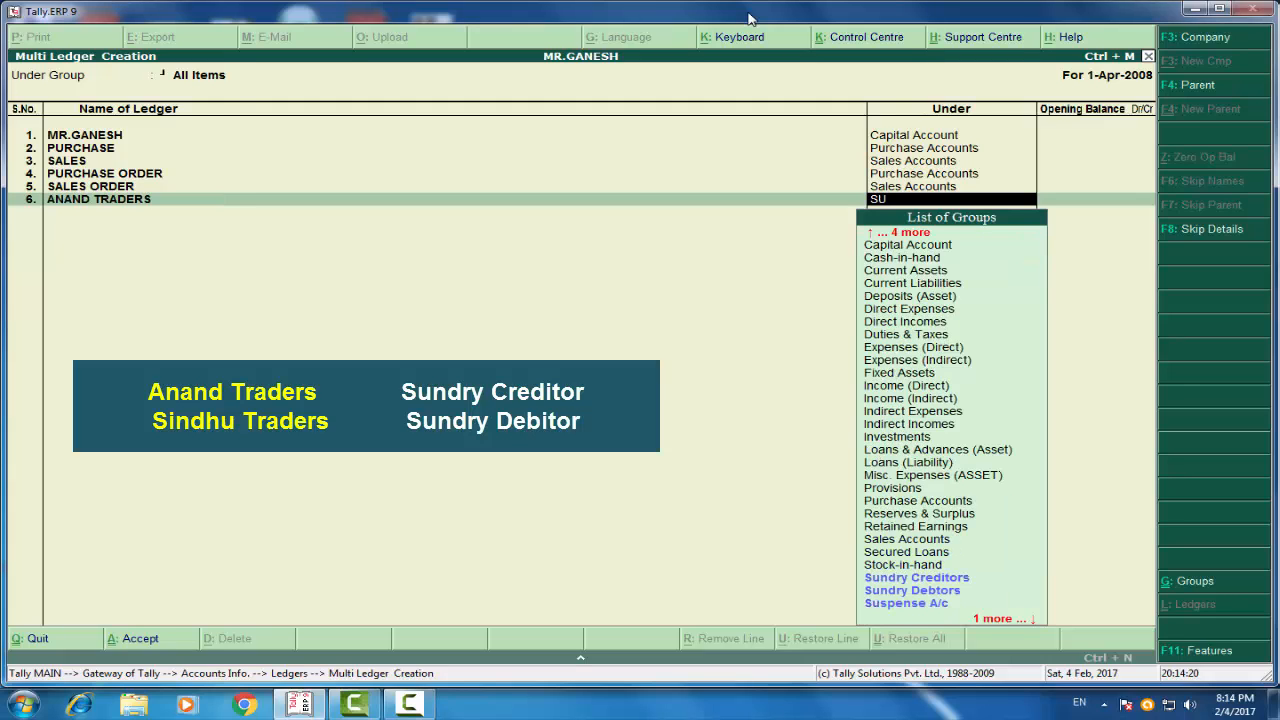
key("Down")
key("Return")
key("Return")
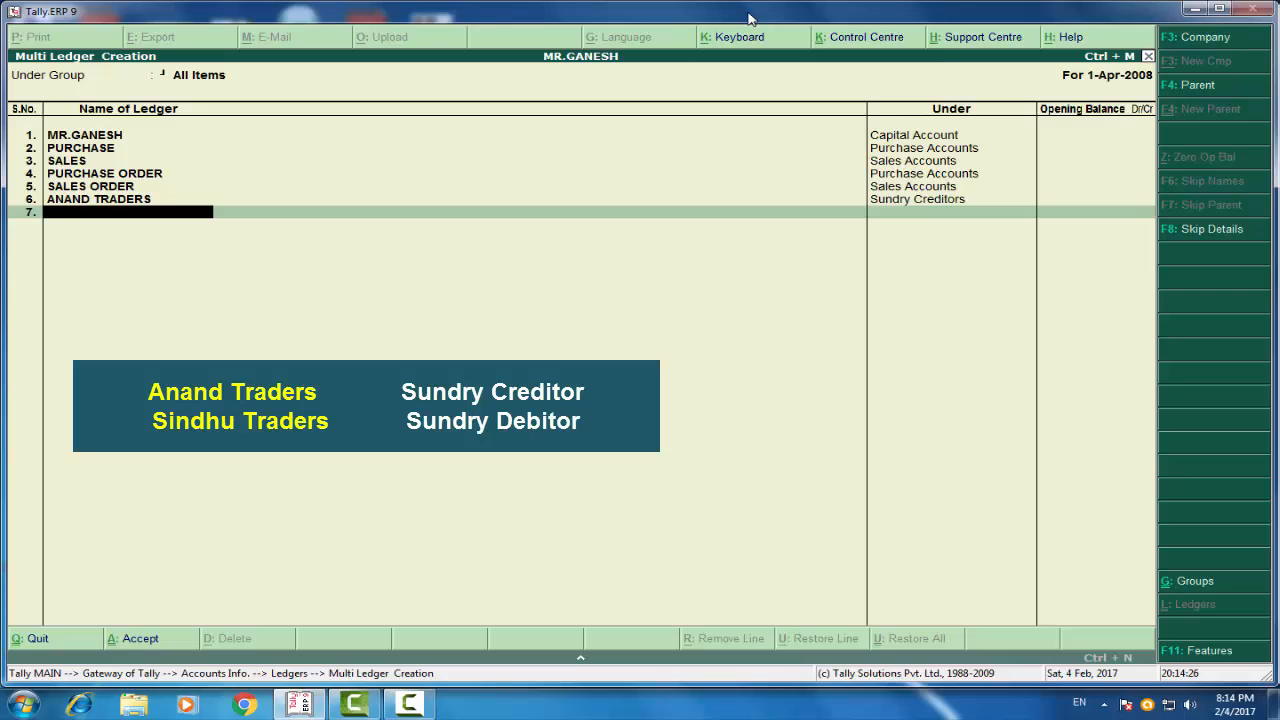
Add the ledger SINDHU TRADERS under Sundry Debtors with no opening balance.
type("SINDHU TRADERS")
key("Return")
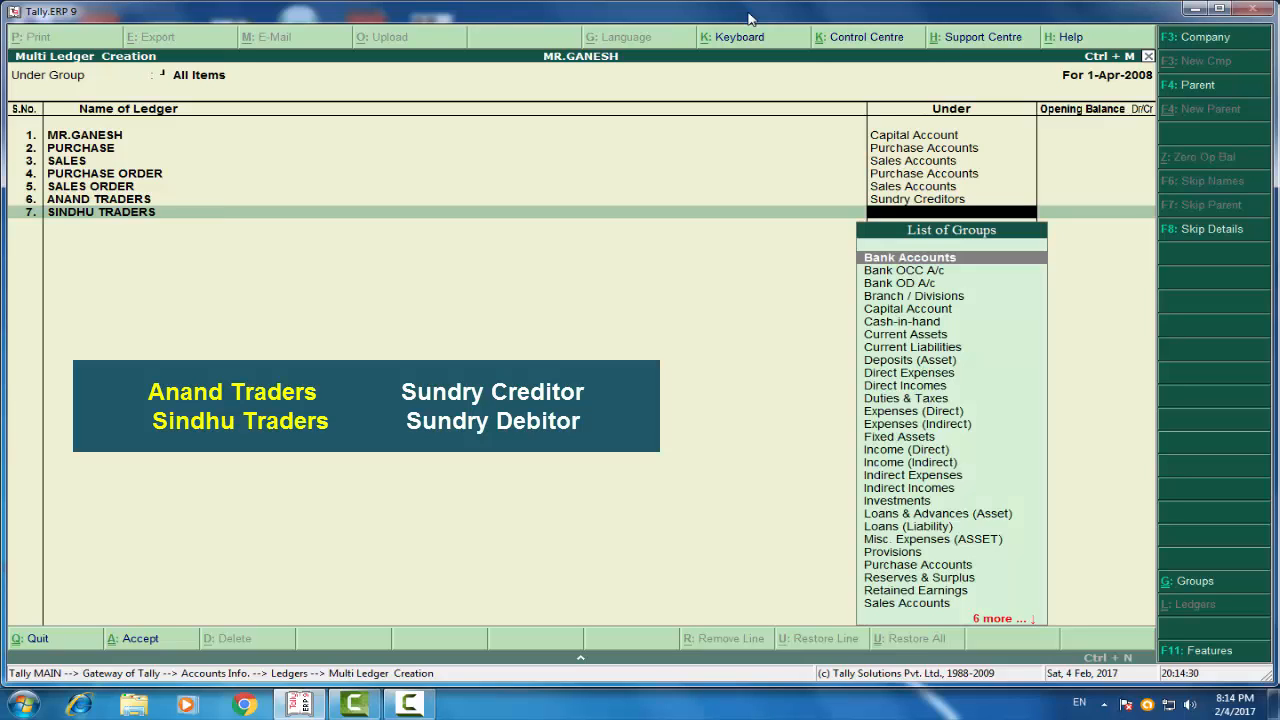
type("SU")
key("Down")
key("Down")
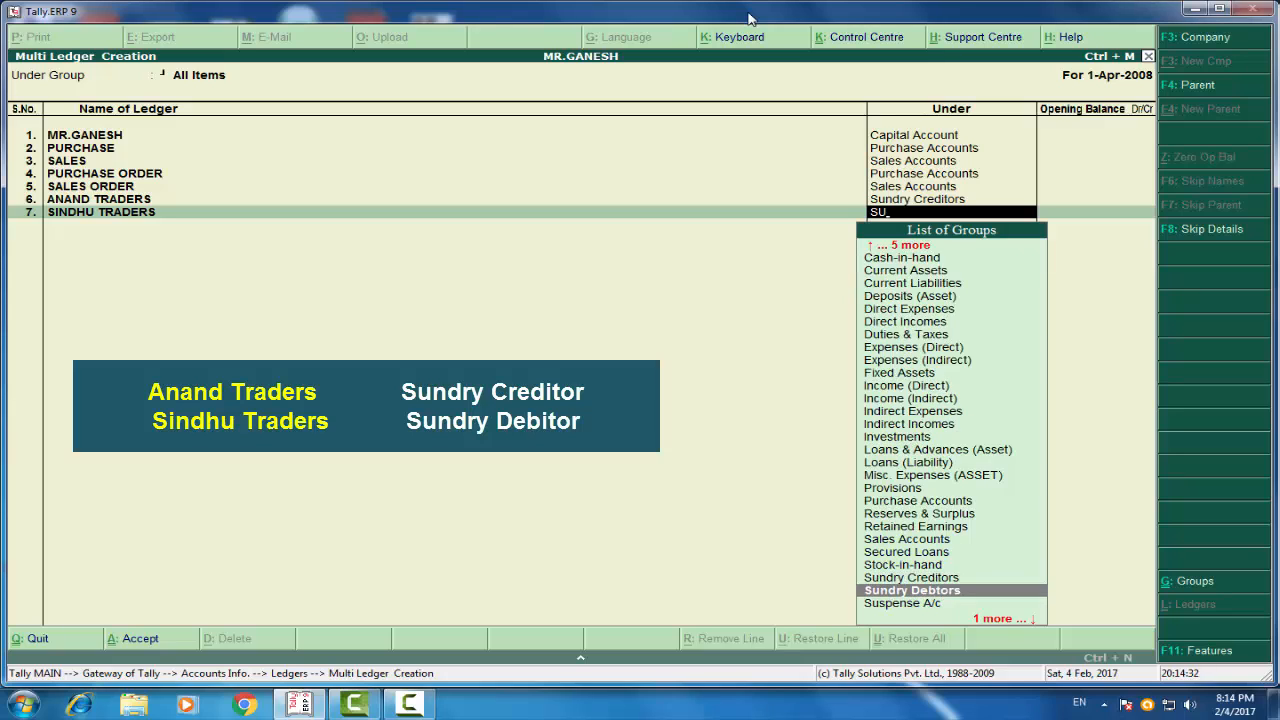
key("Return")
key("Return")
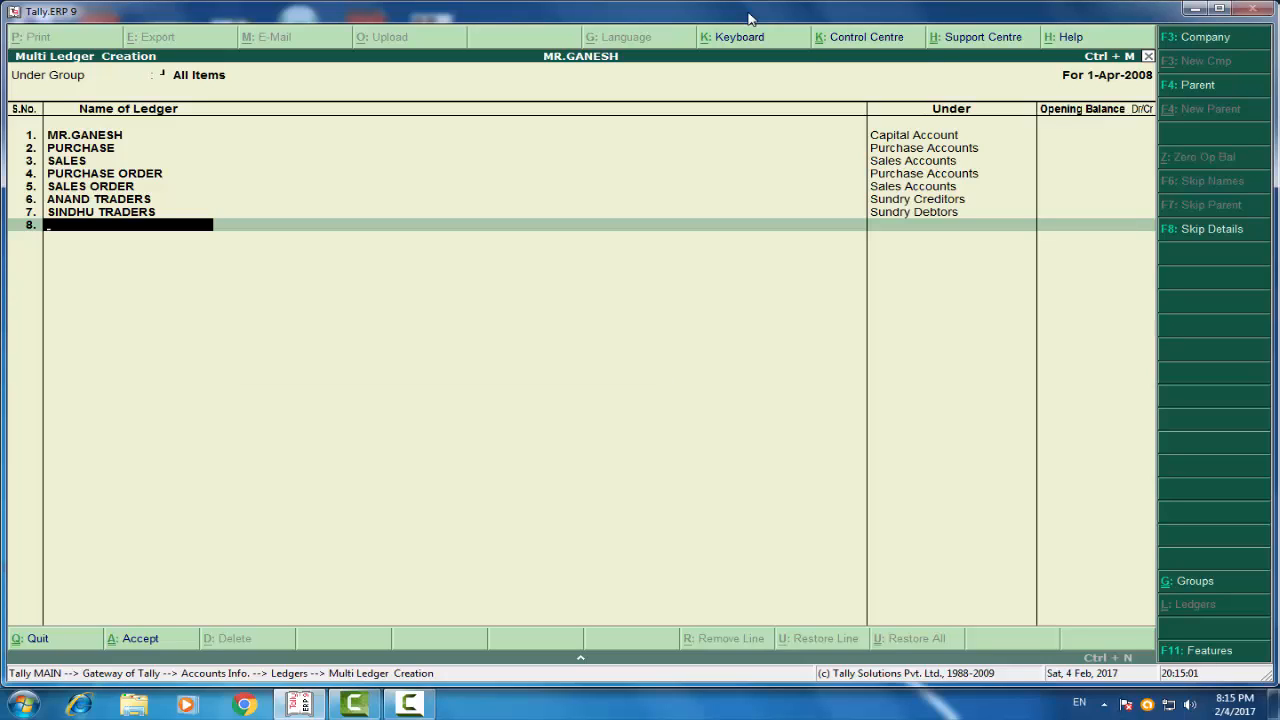
Save the list of ledgers and return to the Gateway of Tally.
key("Return")
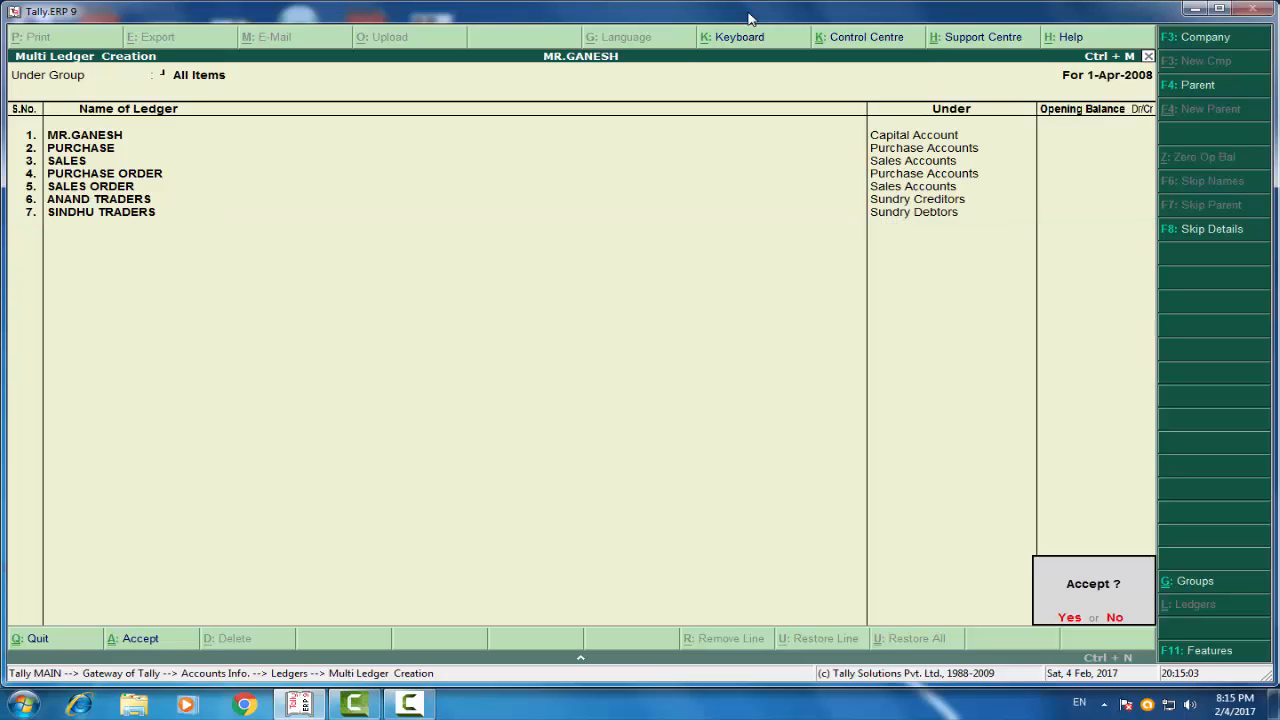
key("Return")
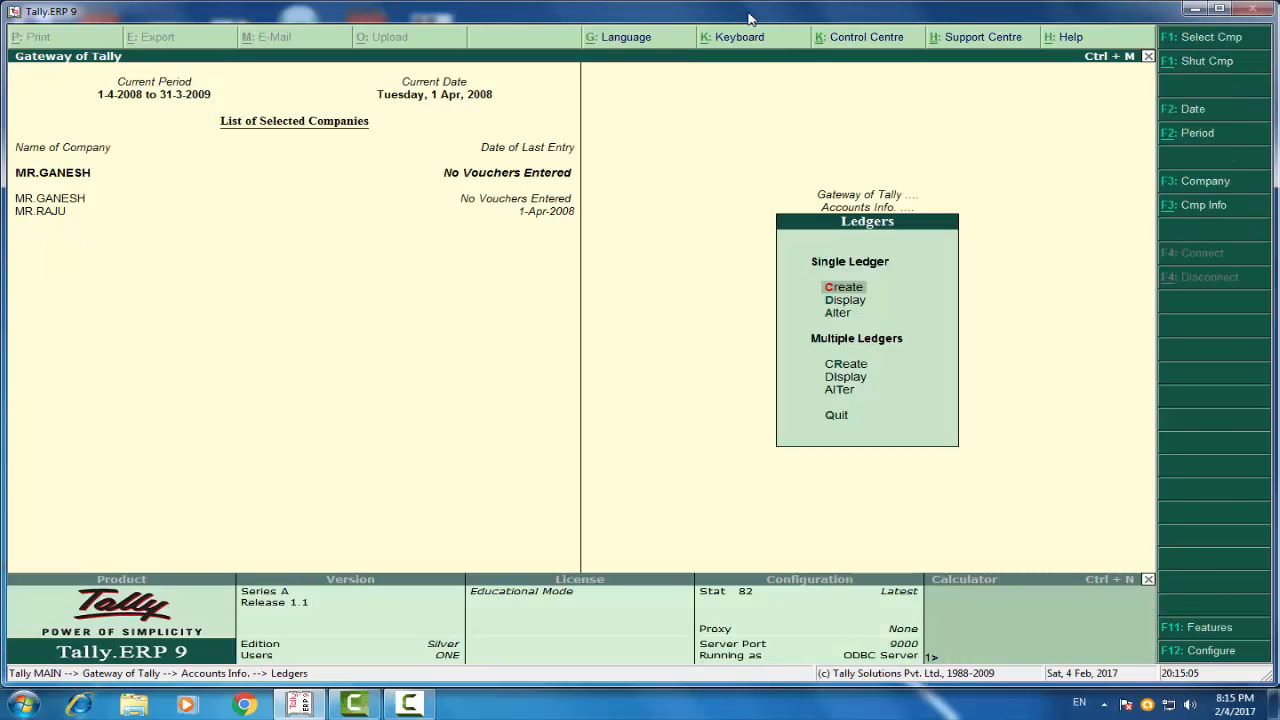
key("Escape")
key("Escape")
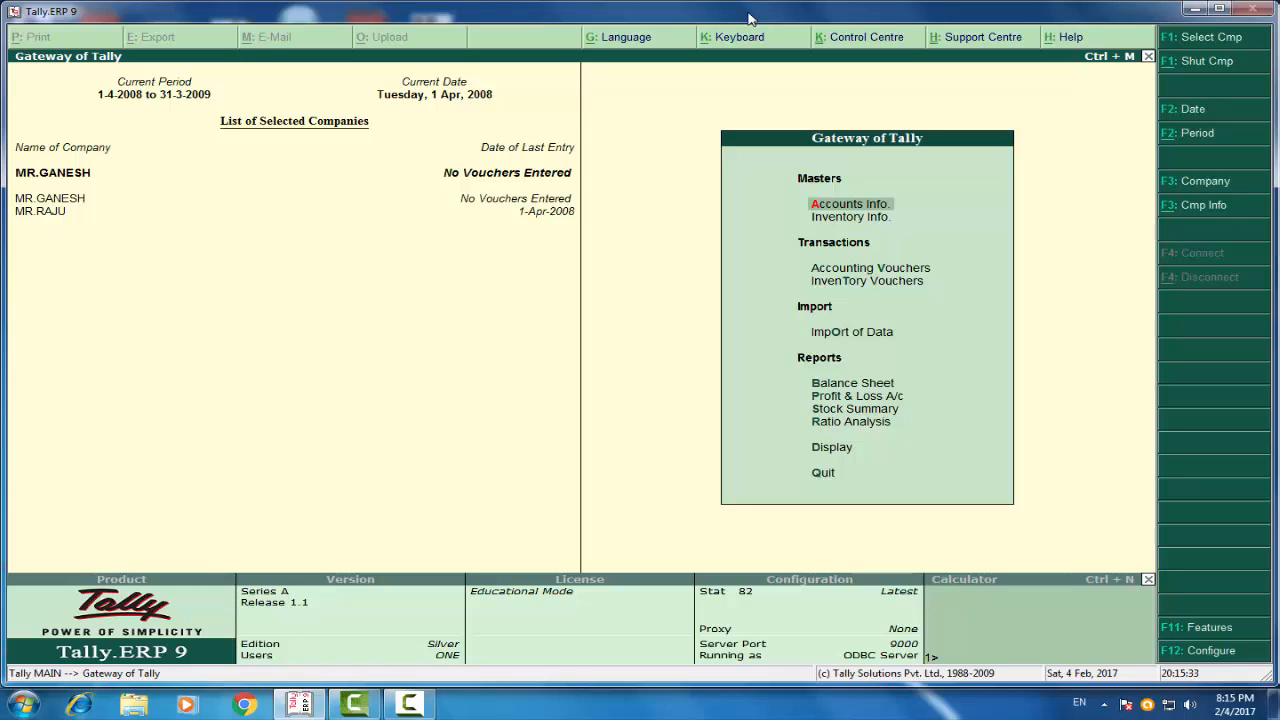
Open the company's Inventory Features and set Allow Sales Order Processing to Yes.
key("F11")
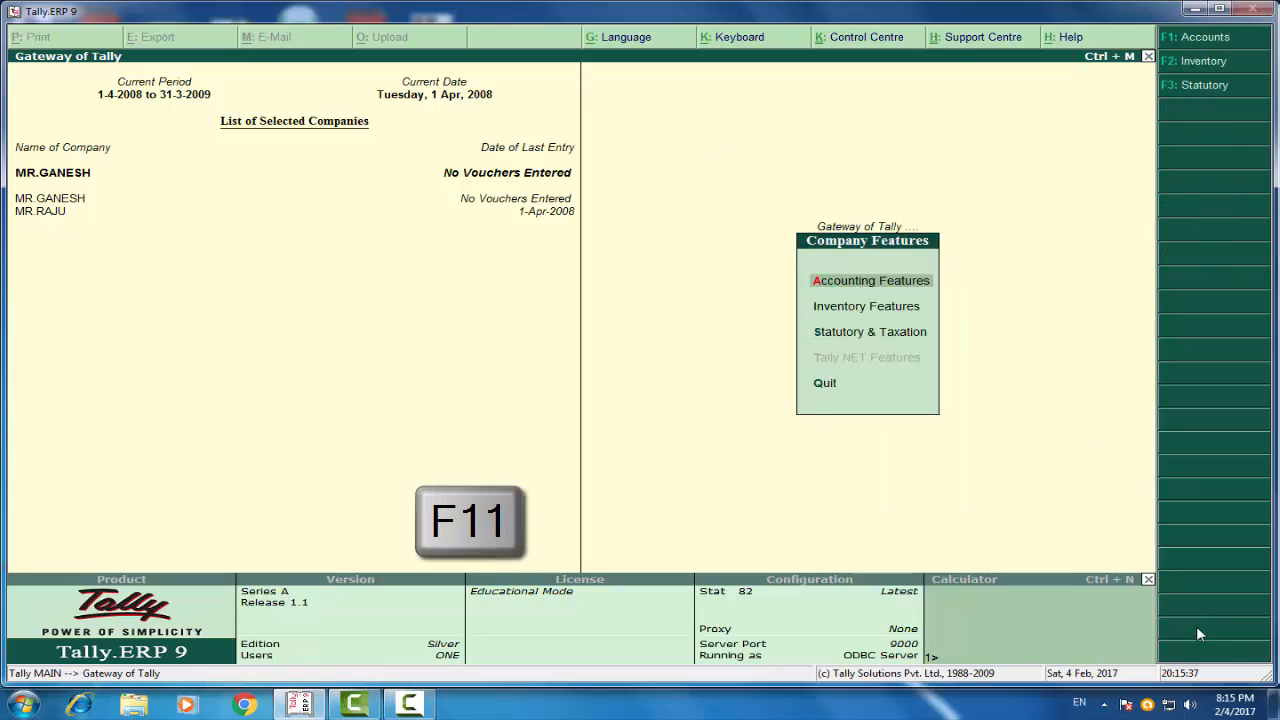
key("F2")
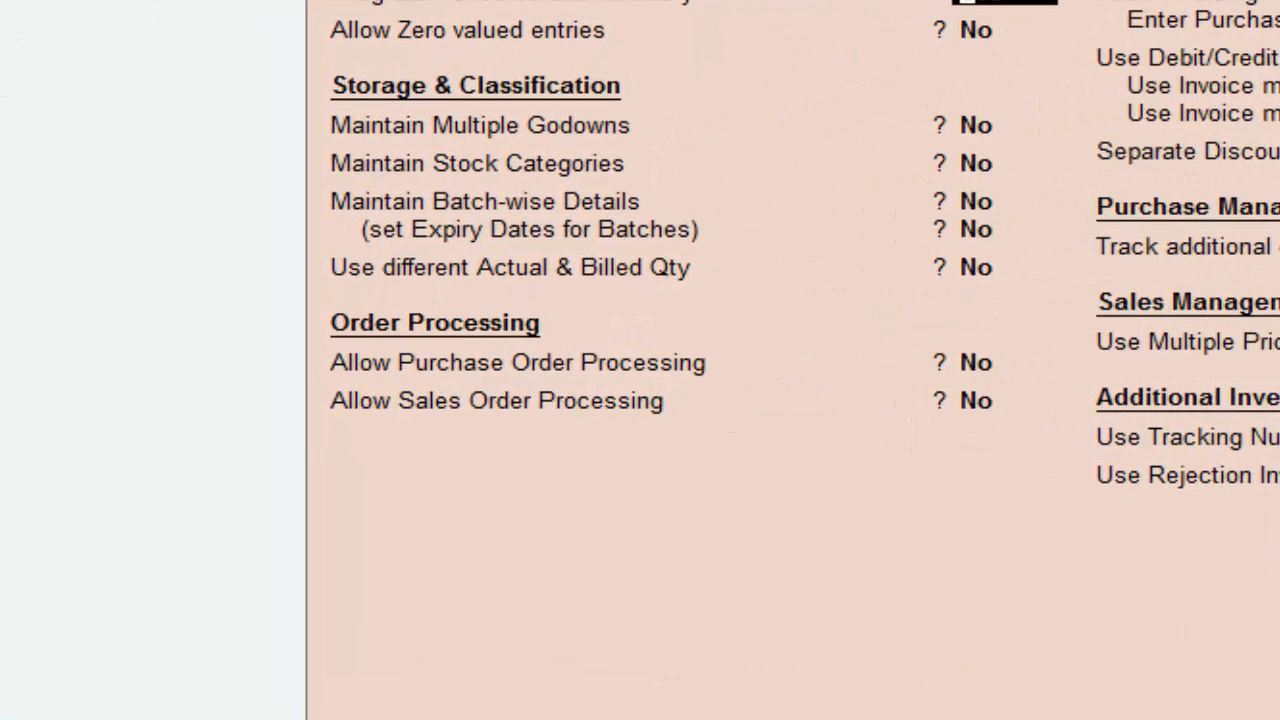
key("Return")
key("Return")
key("Return")
key("Return")
key("Return")
key("Return")
key("Return")
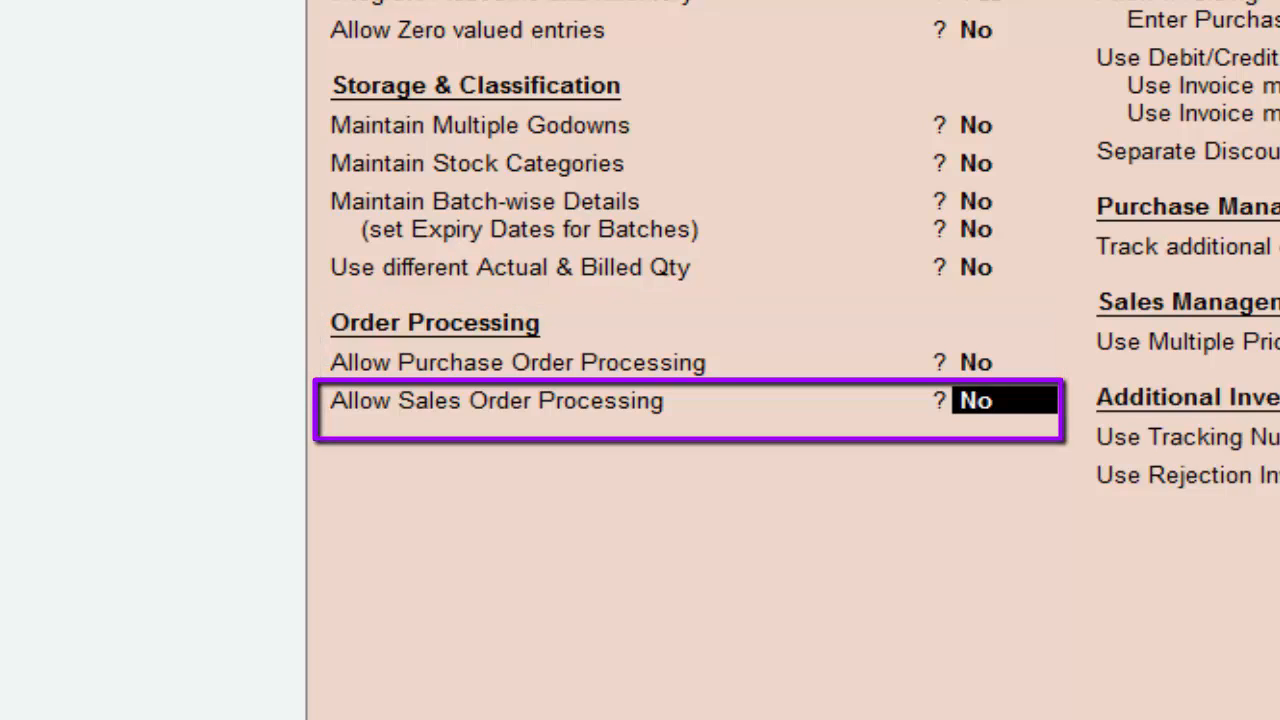
type("Y")
key("Return")
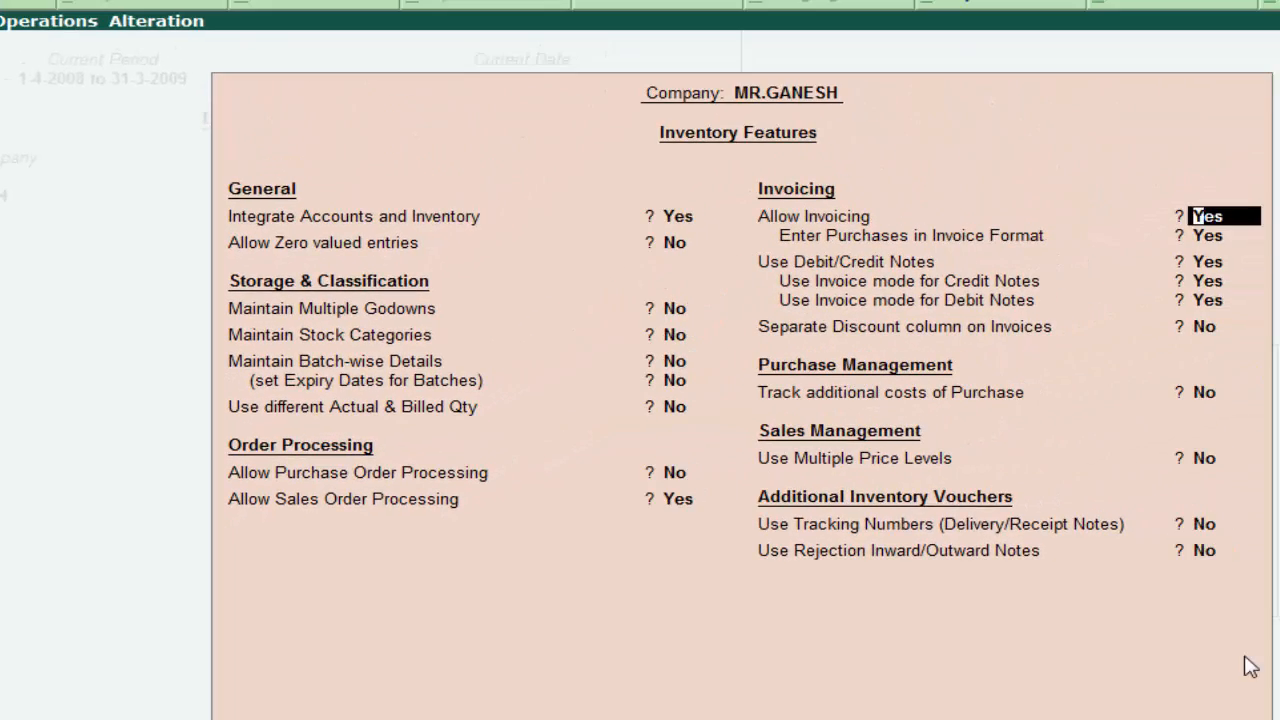
Set Allow Purchase Order Processing to Yes in the Inventory Features.
key("Up")
key("Up")
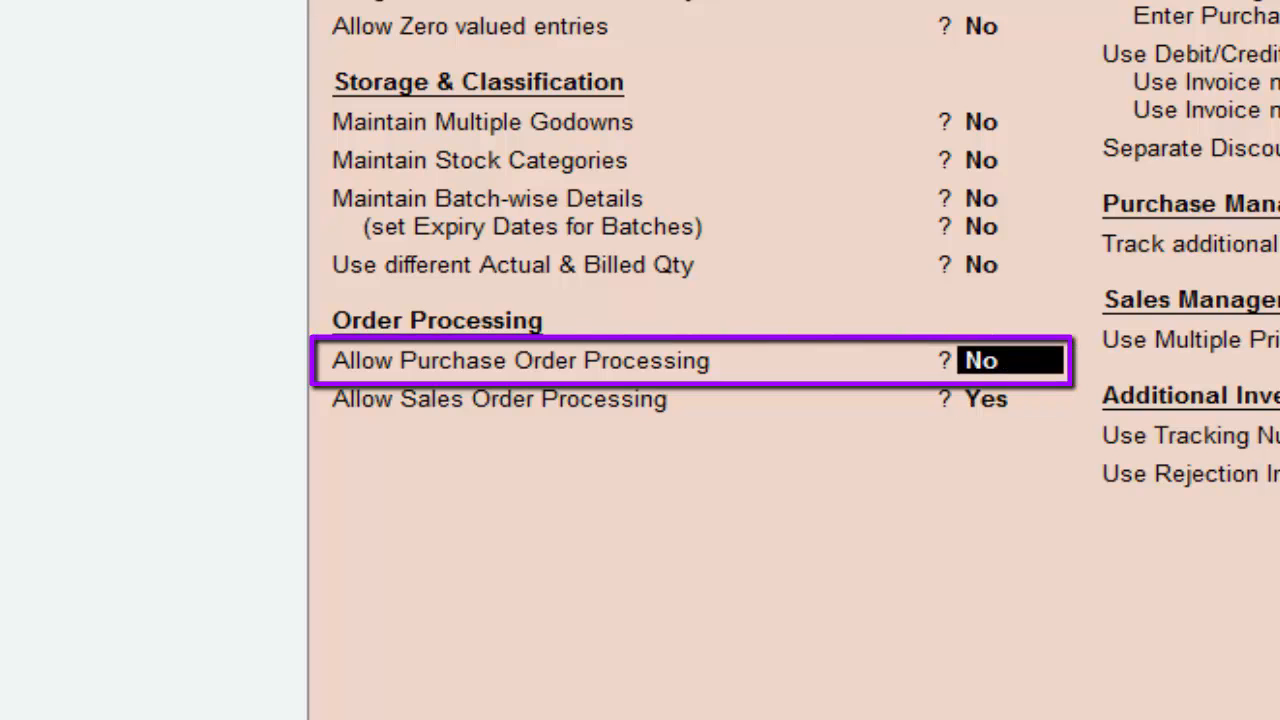
type("Y")
key("Return")
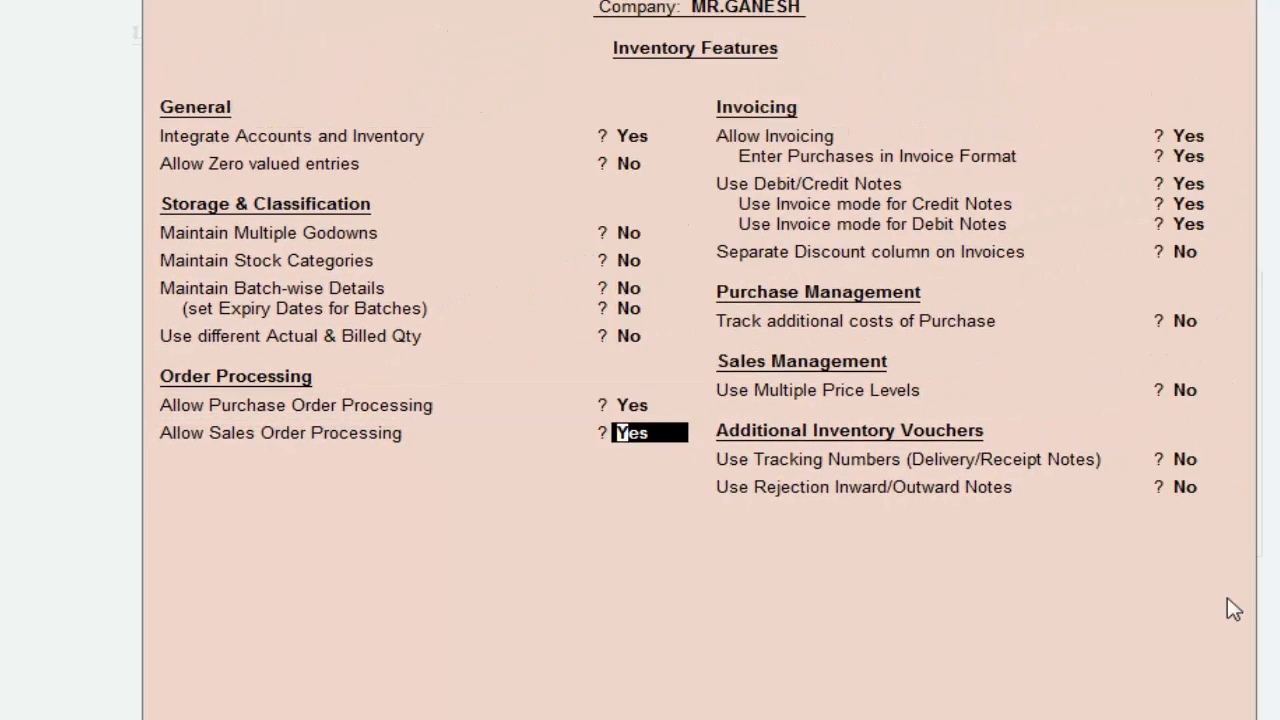
Set Separate Discount column on Invoices to Yes, keeping the other invoicing options as they are.
key("Return")
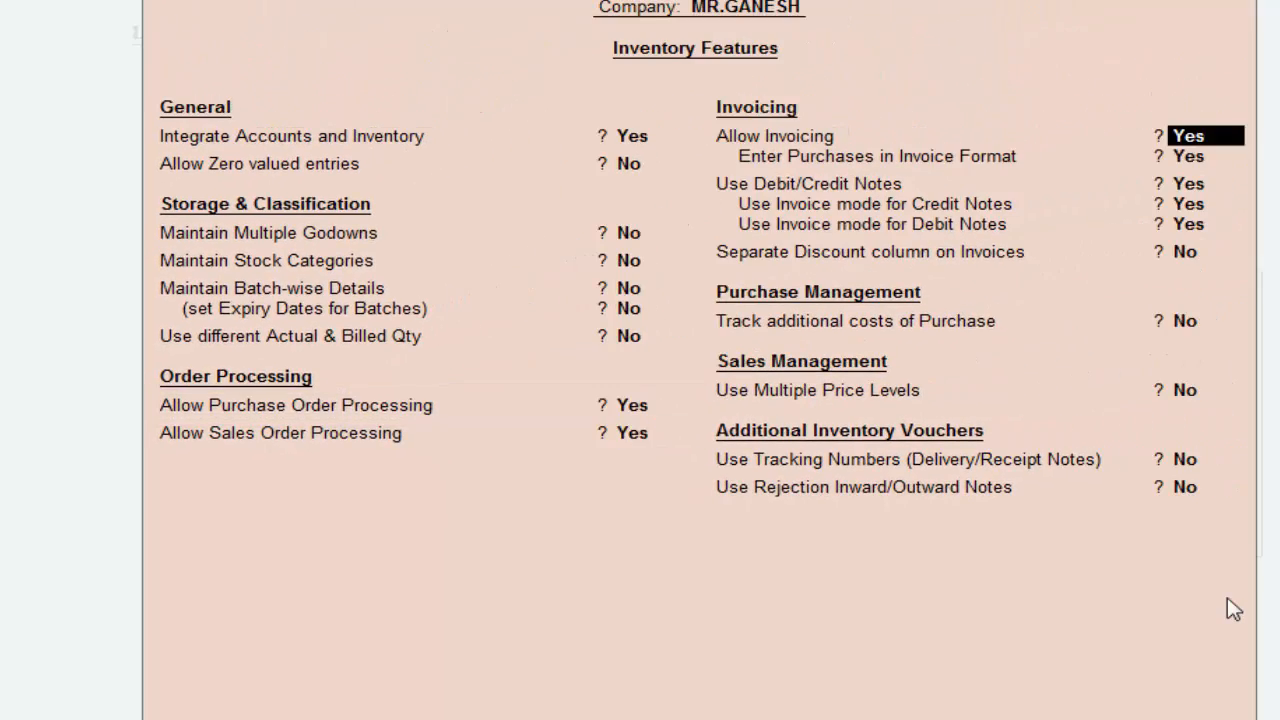
key("Return")
key("Return")
key("Return")
key("Return")
key("Return")
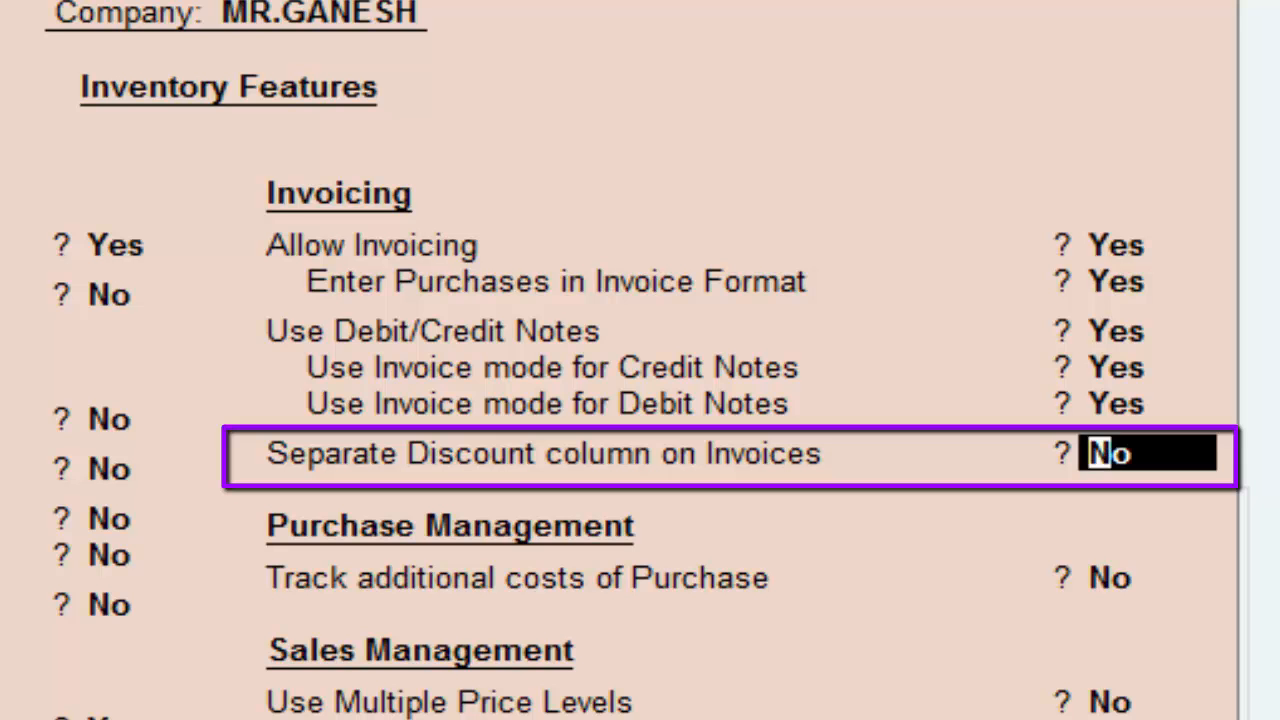
type("Y")
key("Return")
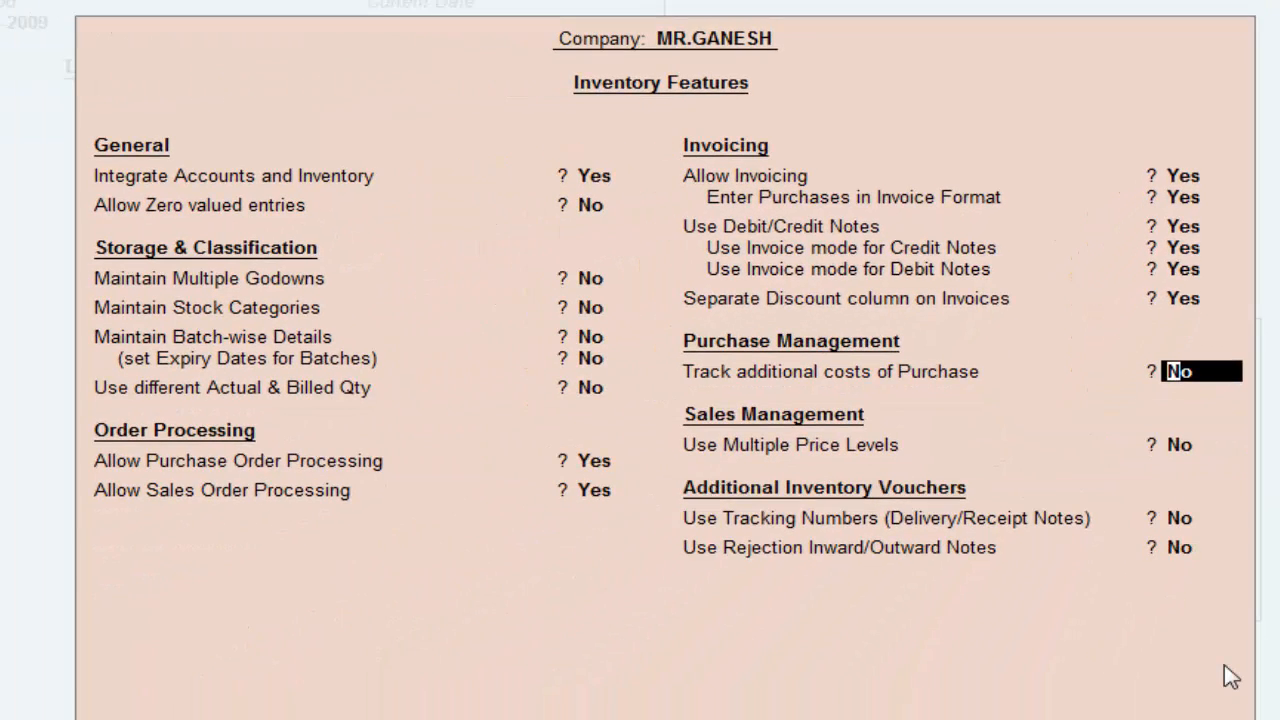
Set Use different Actual & Billed Qty to Yes in the Inventory Features, keeping the order processing options as they are.
key("Up")
key("Up")
key("Up")
key("Up")
key("Up")
key("Up")
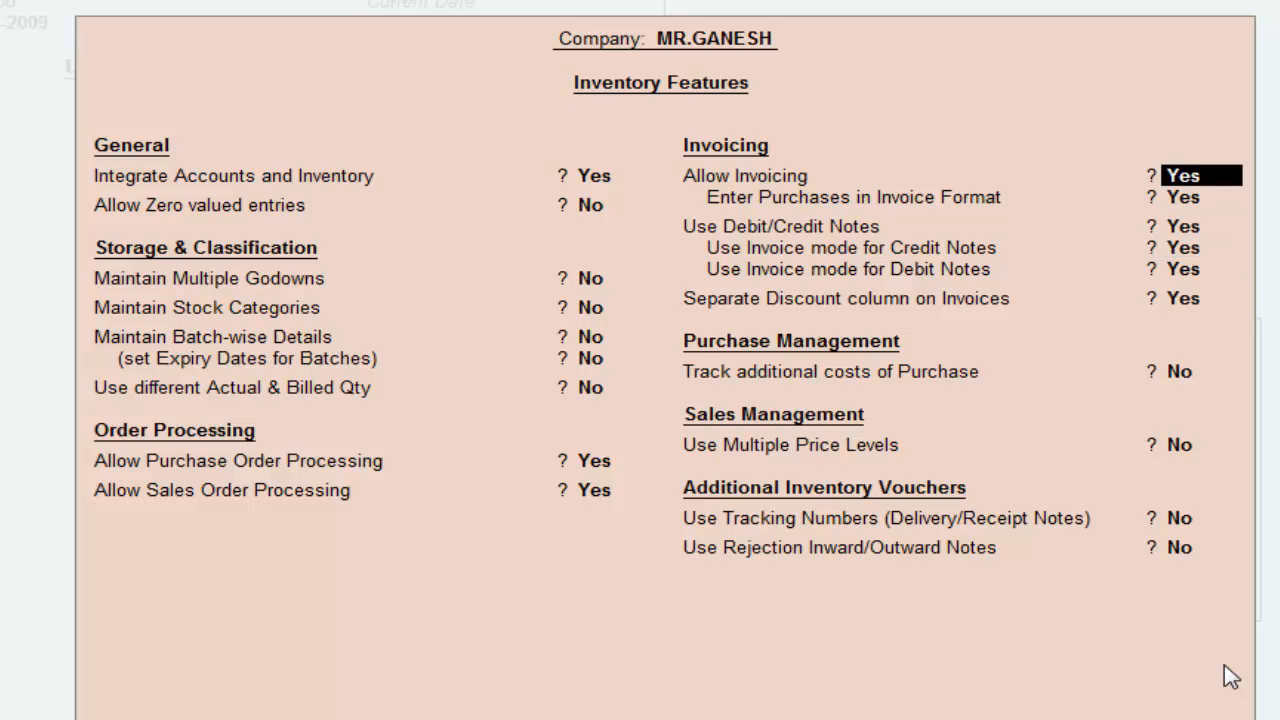
key("Up")
key("Up")
key("Up")
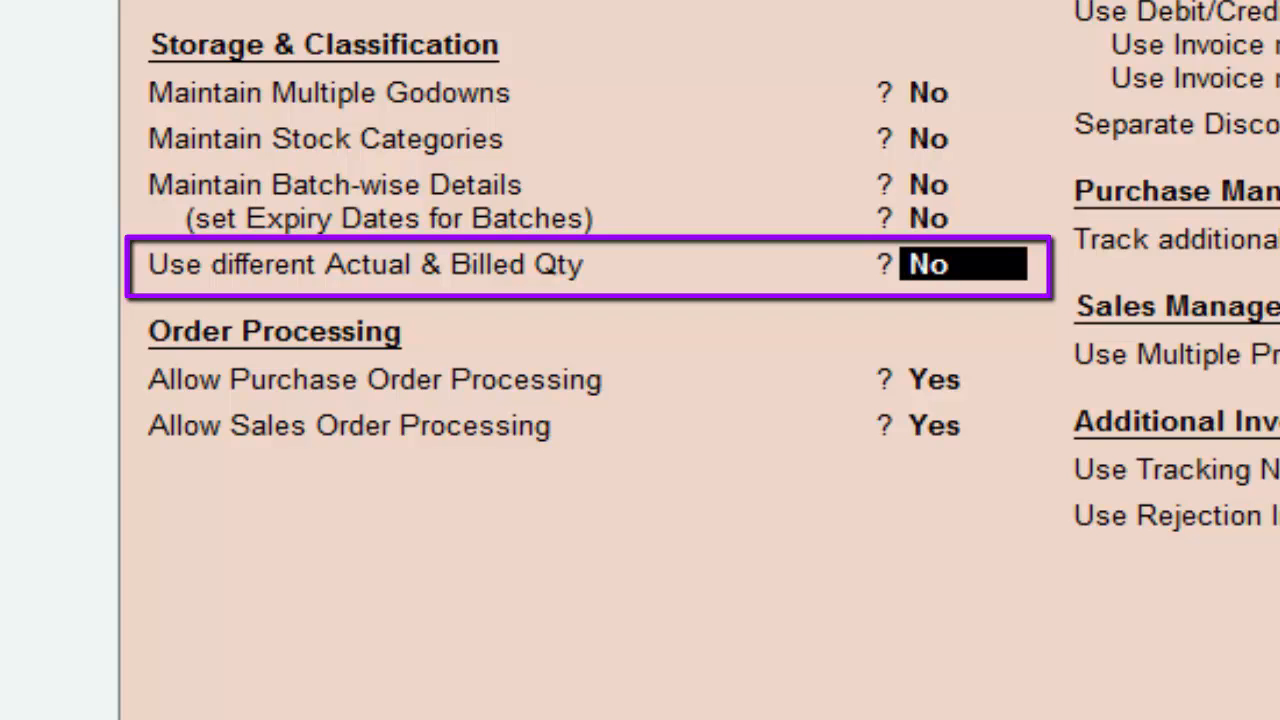
type("Y")
key("Return")
key("Return")
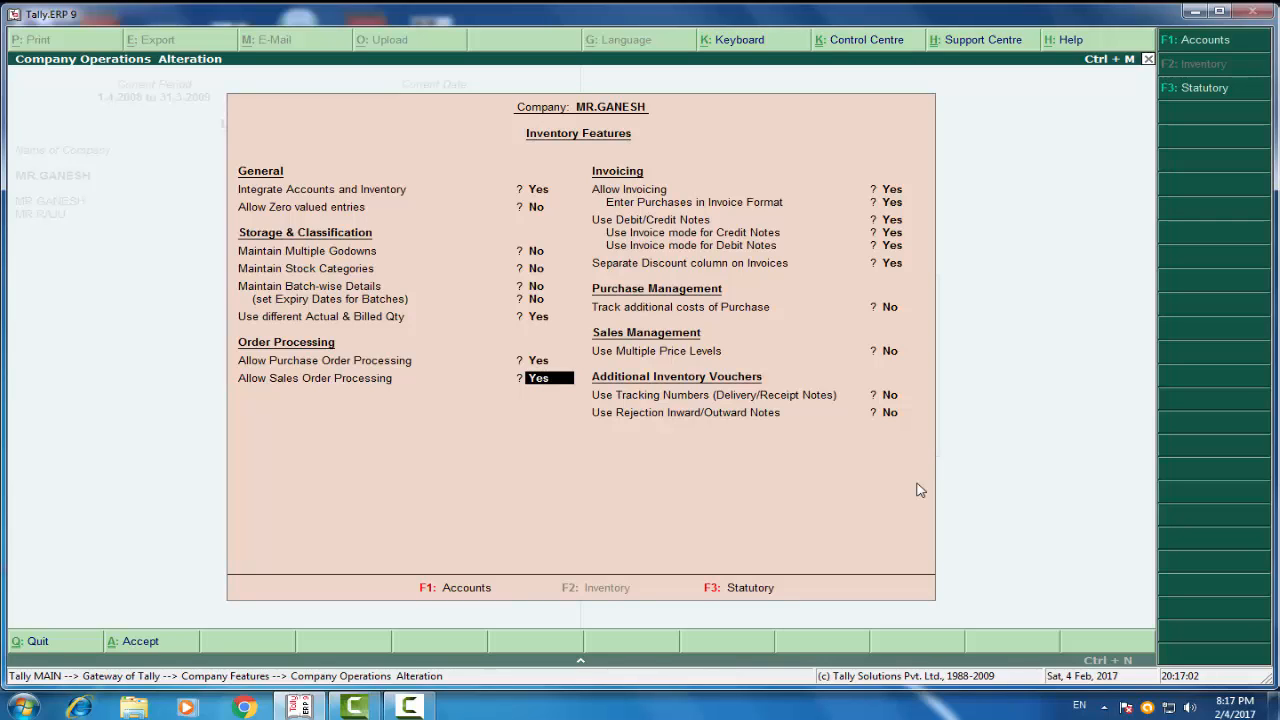
Accept the Inventory Features settings and return to the Gateway of Tally.
key("Return")
key("Return")
key("Return")
key("Return")
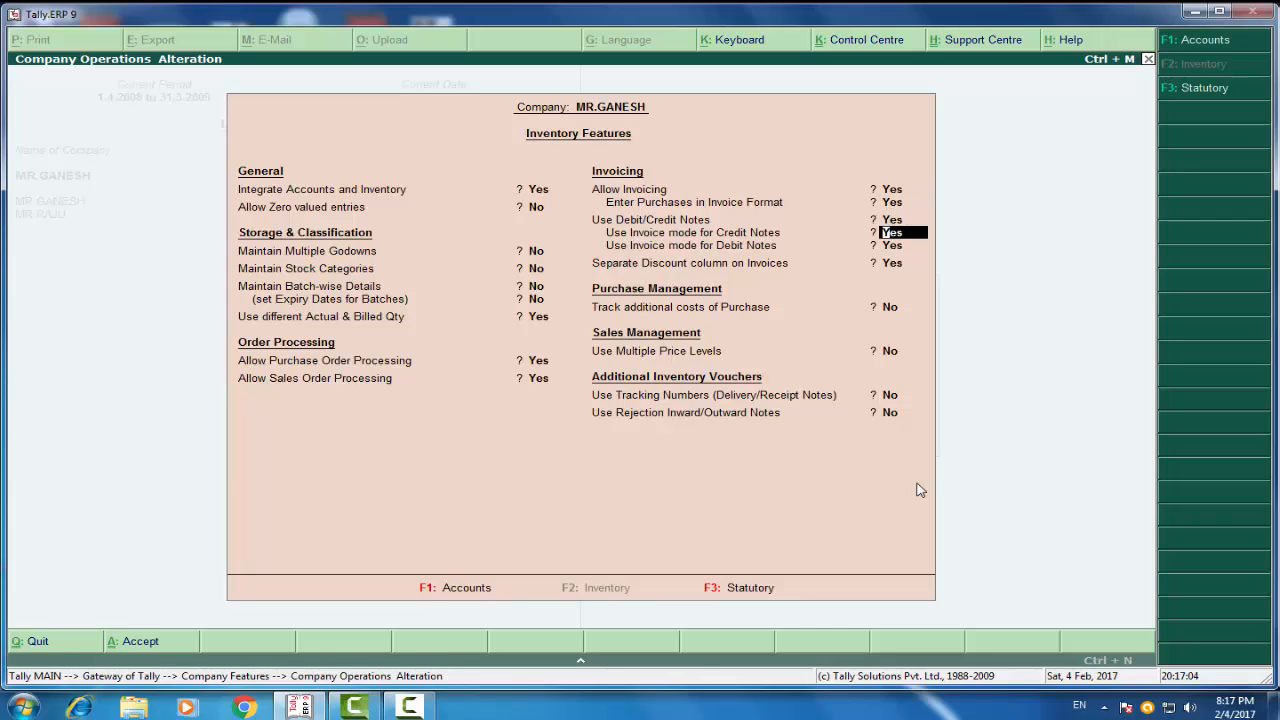
key("ctrl+a")
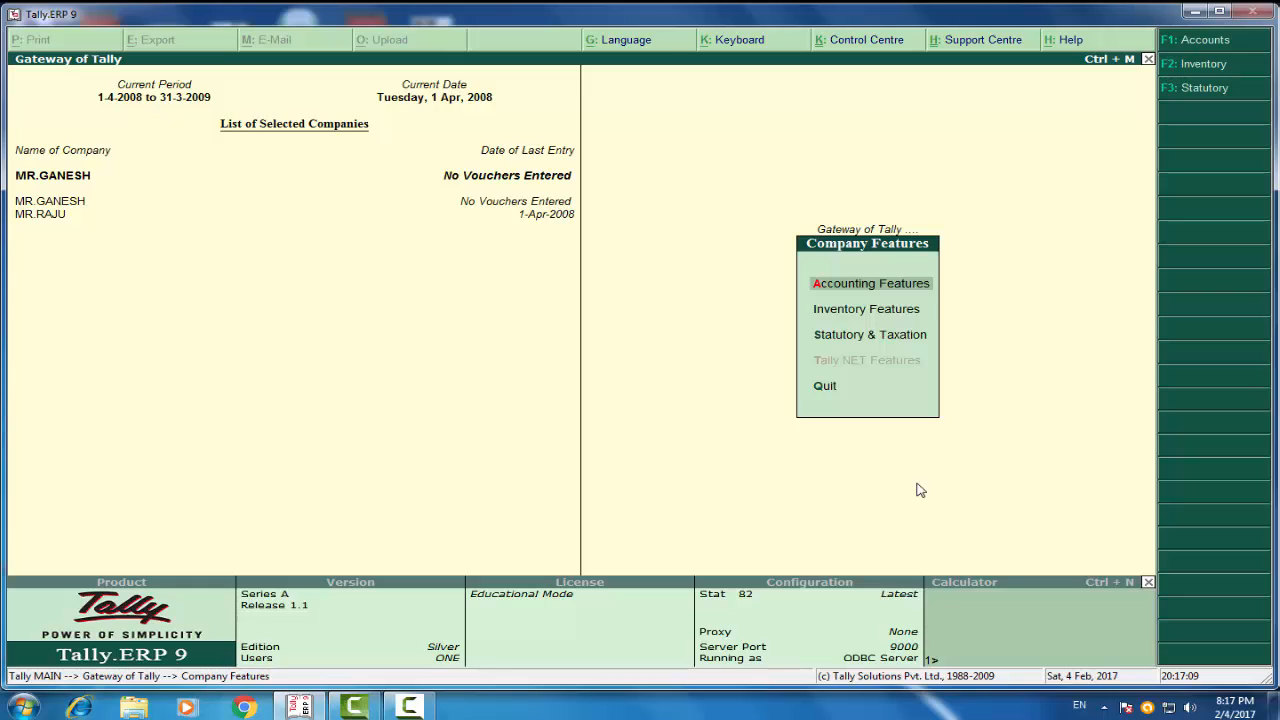
key("Escape")
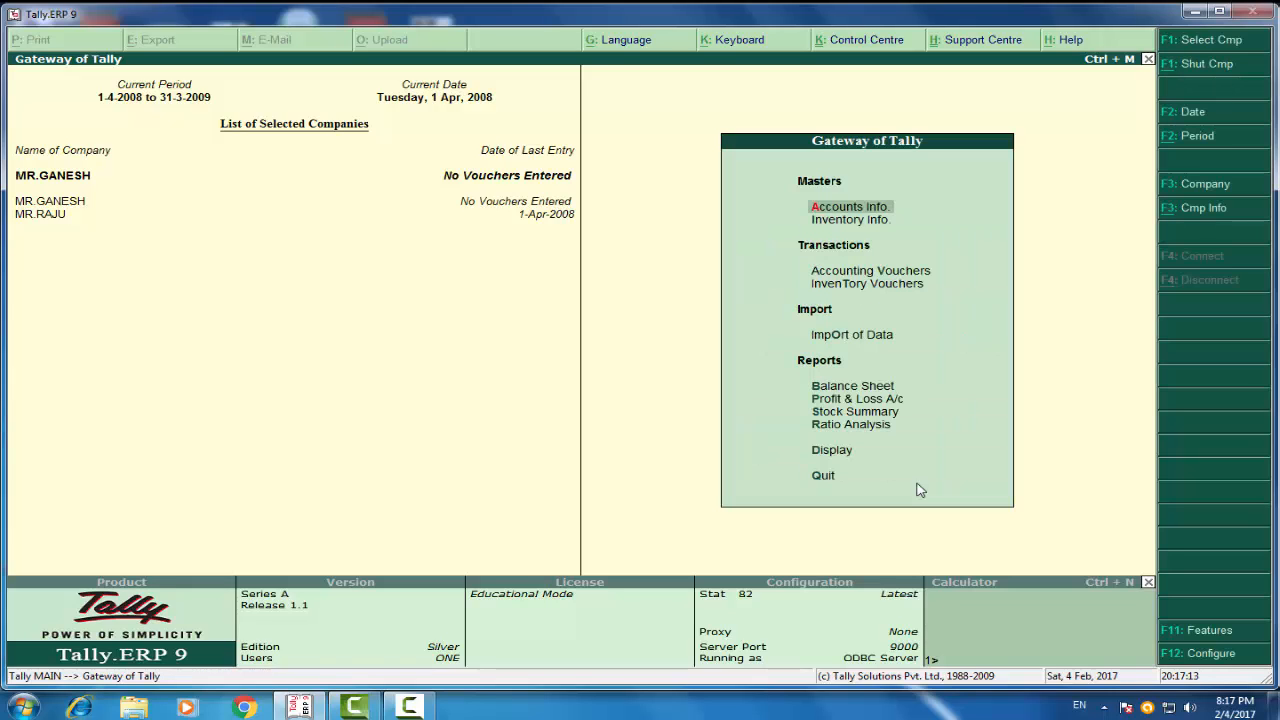
Start a receipt voucher in Accounting Vouchers with Cash as the account.
key("Down")
key("Down")
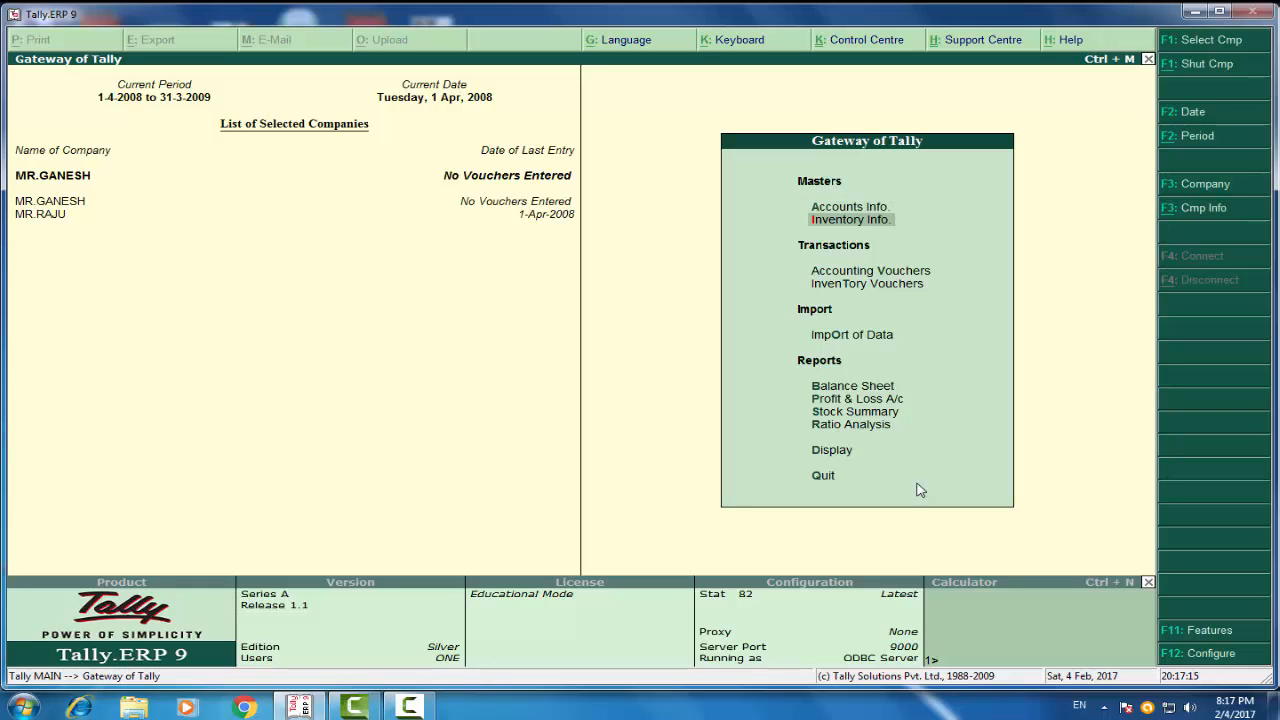
key("Return")
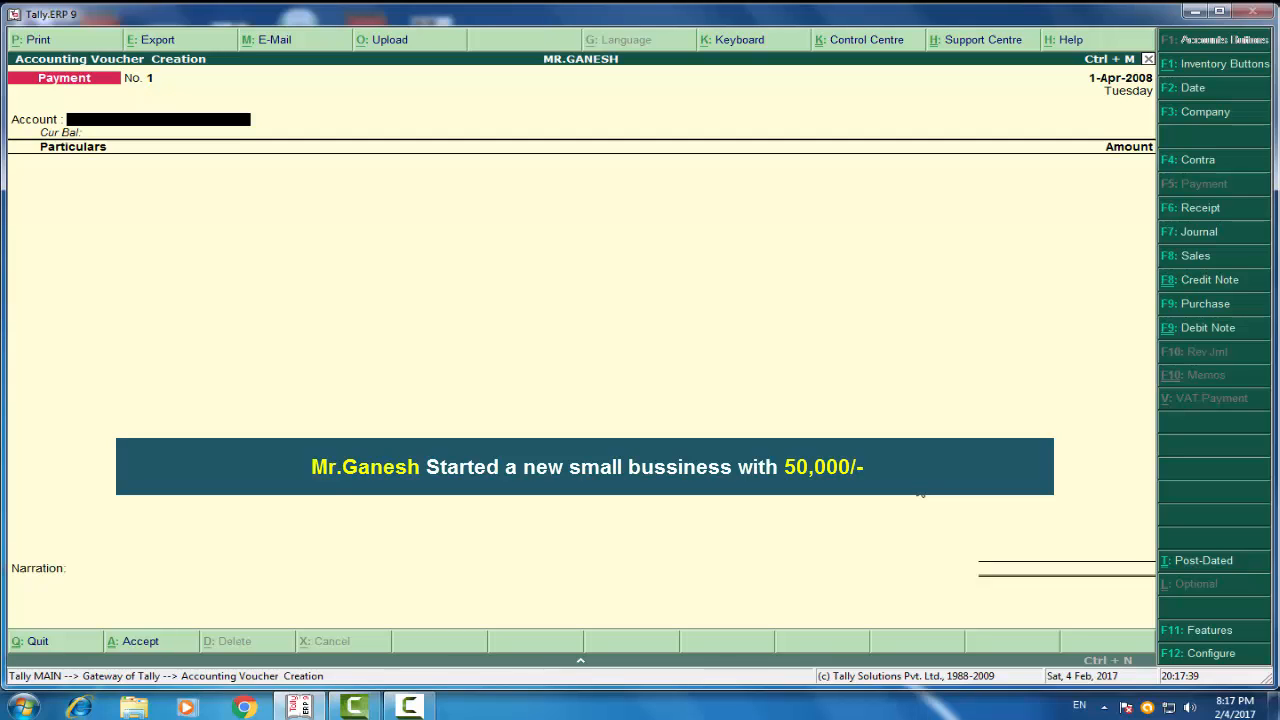
key("F6")
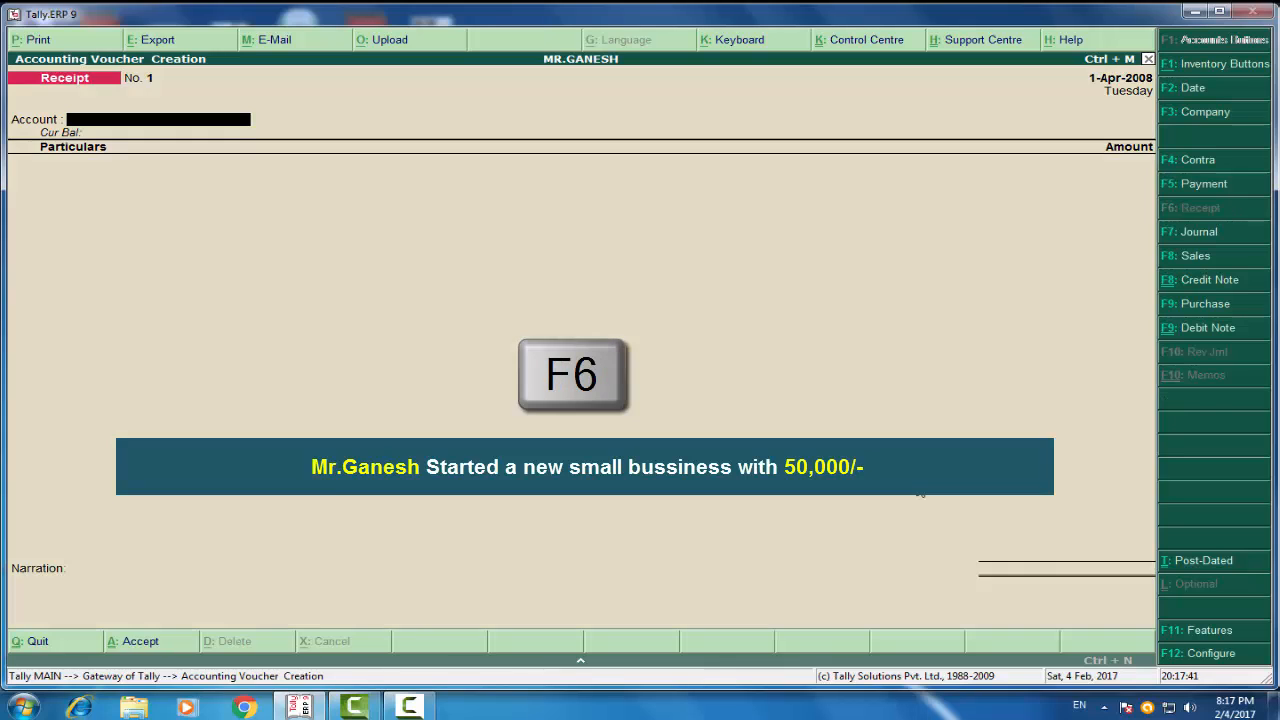
key("Return")
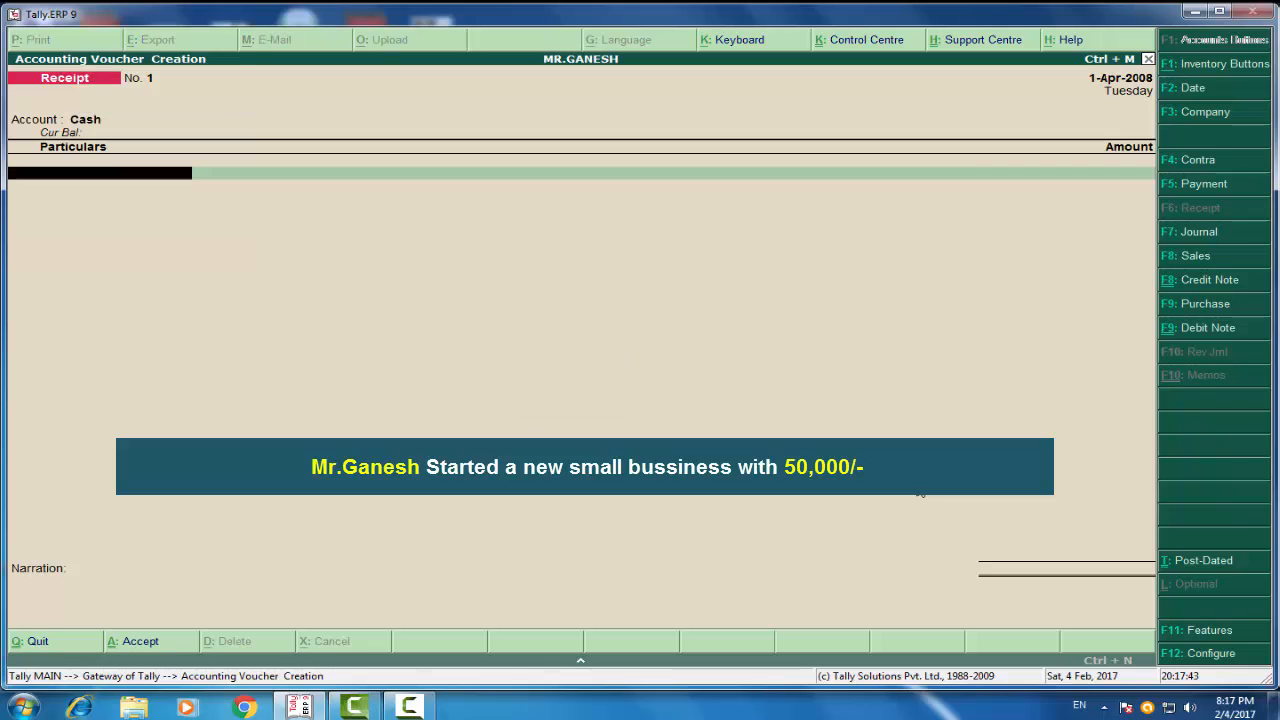
Enter 50,000 against the owner's ledger in the receipt, leave the narration blank and save the voucher.
type("M")
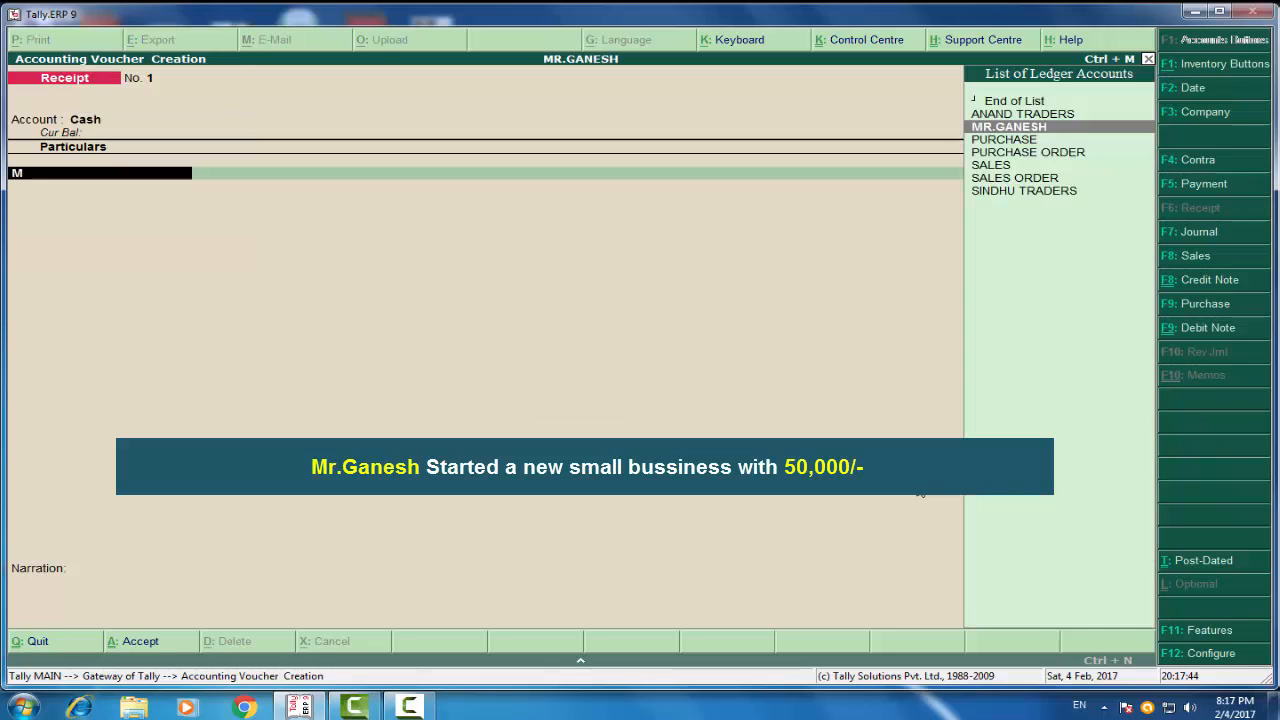
key("Return")
type("50,00")
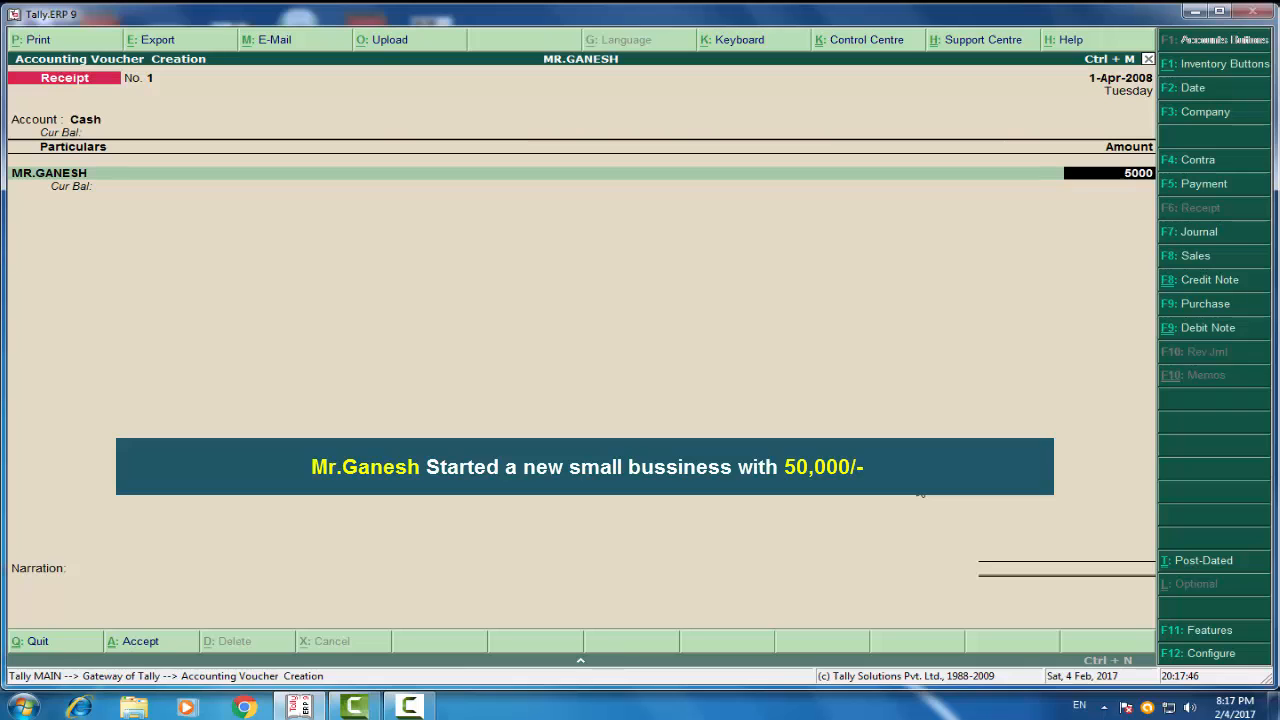
type("0")
key("Return")
key("Return")
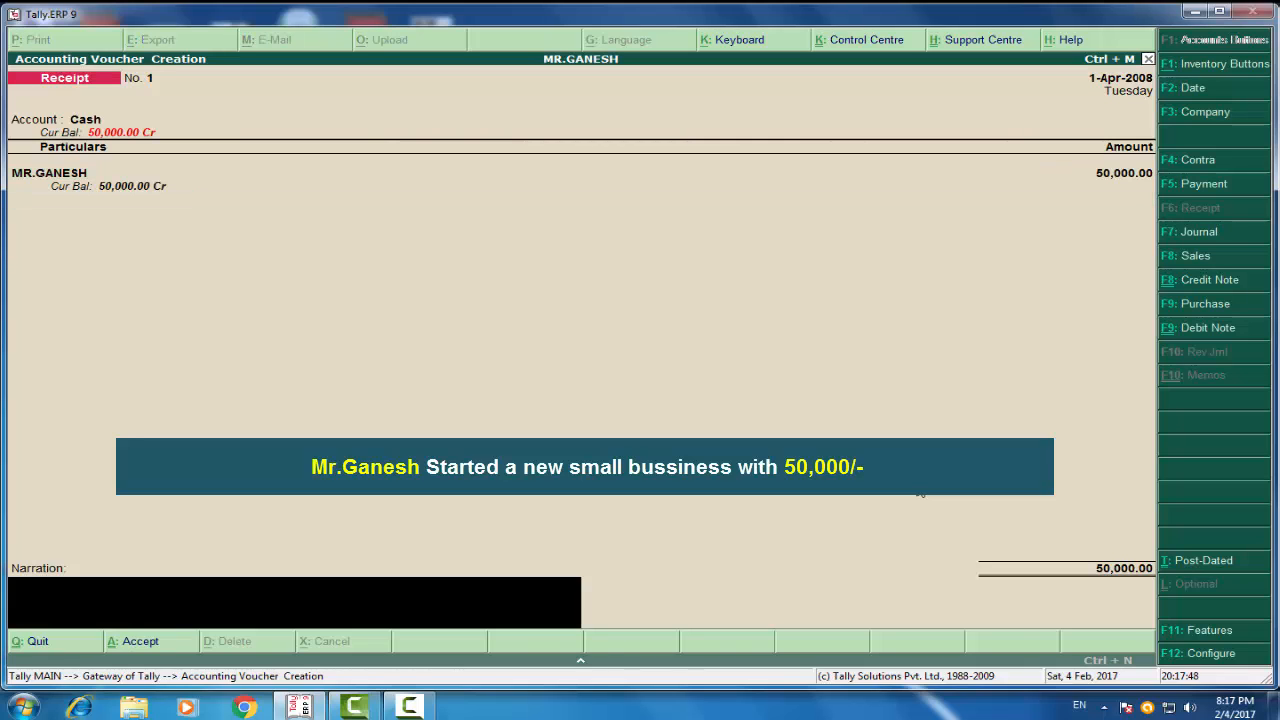
key("Return")
key("Return")
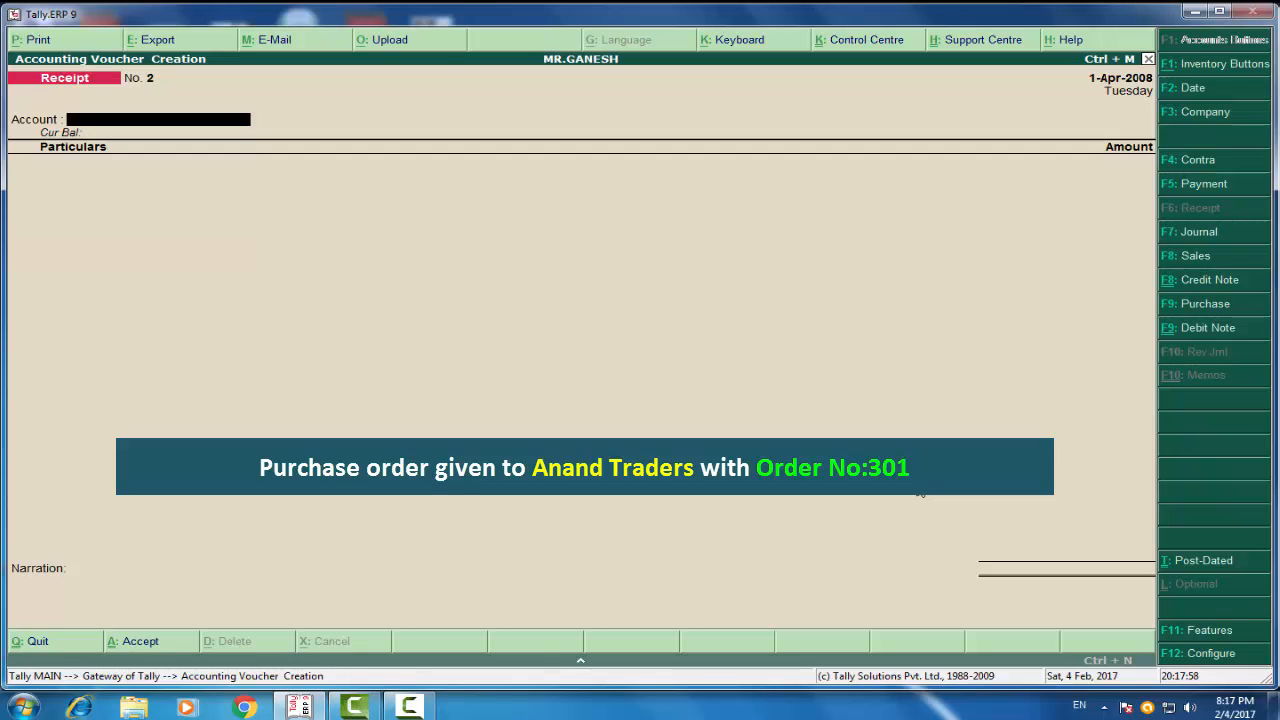
Start a purchase order voucher for ANAND TRADERS and accept the party details without additions.
key("alt+F4")
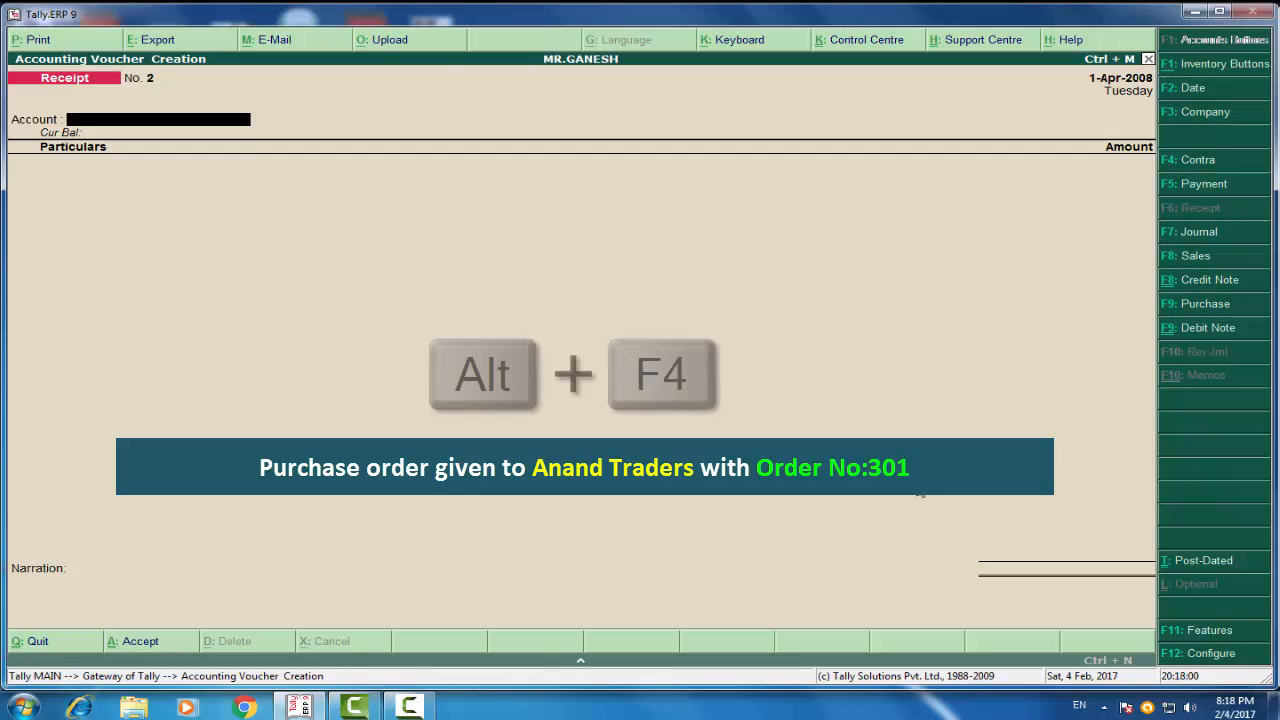
key("alt+F4")
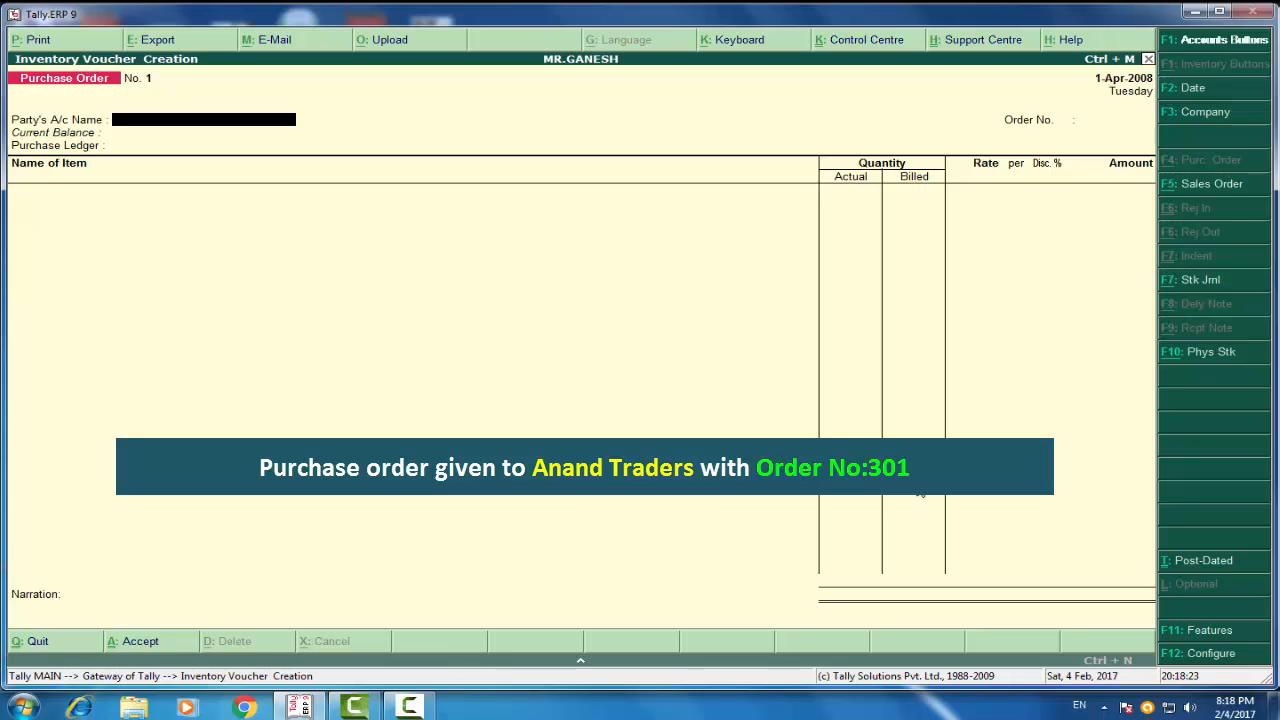
key("Return")
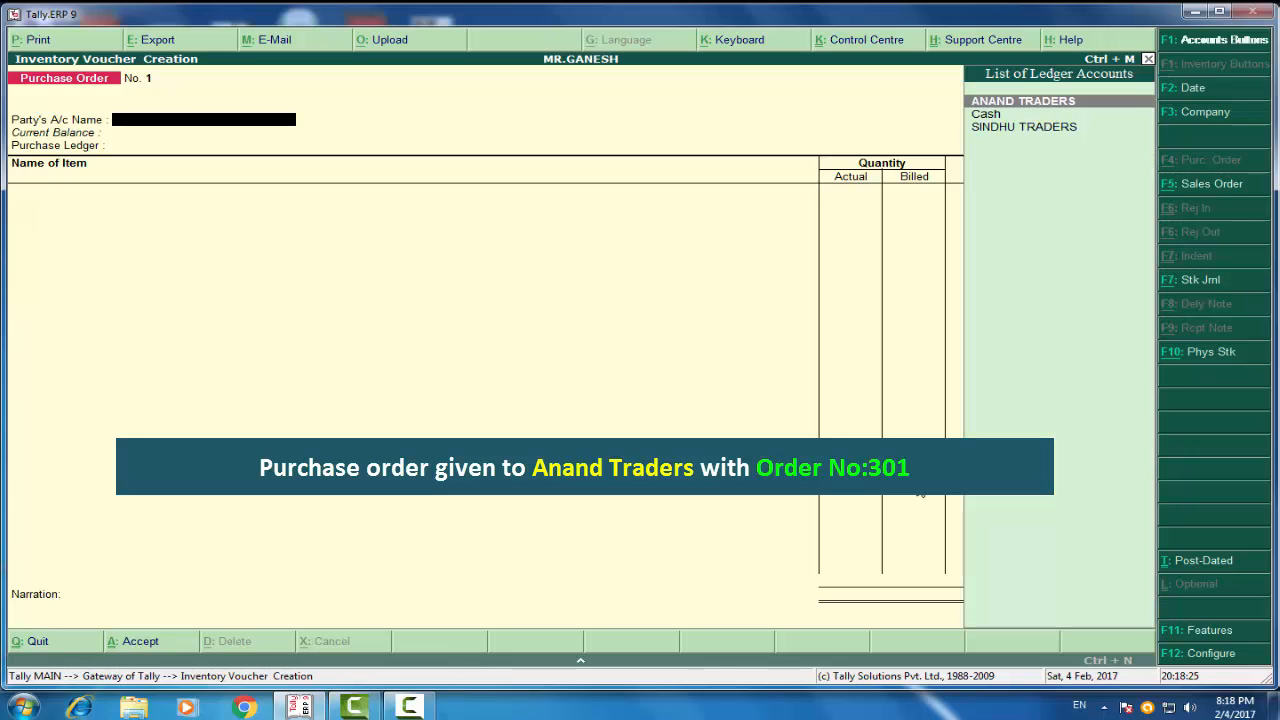
key("Return")
key("Return")
key("Return")
key("Return")
key("Return")
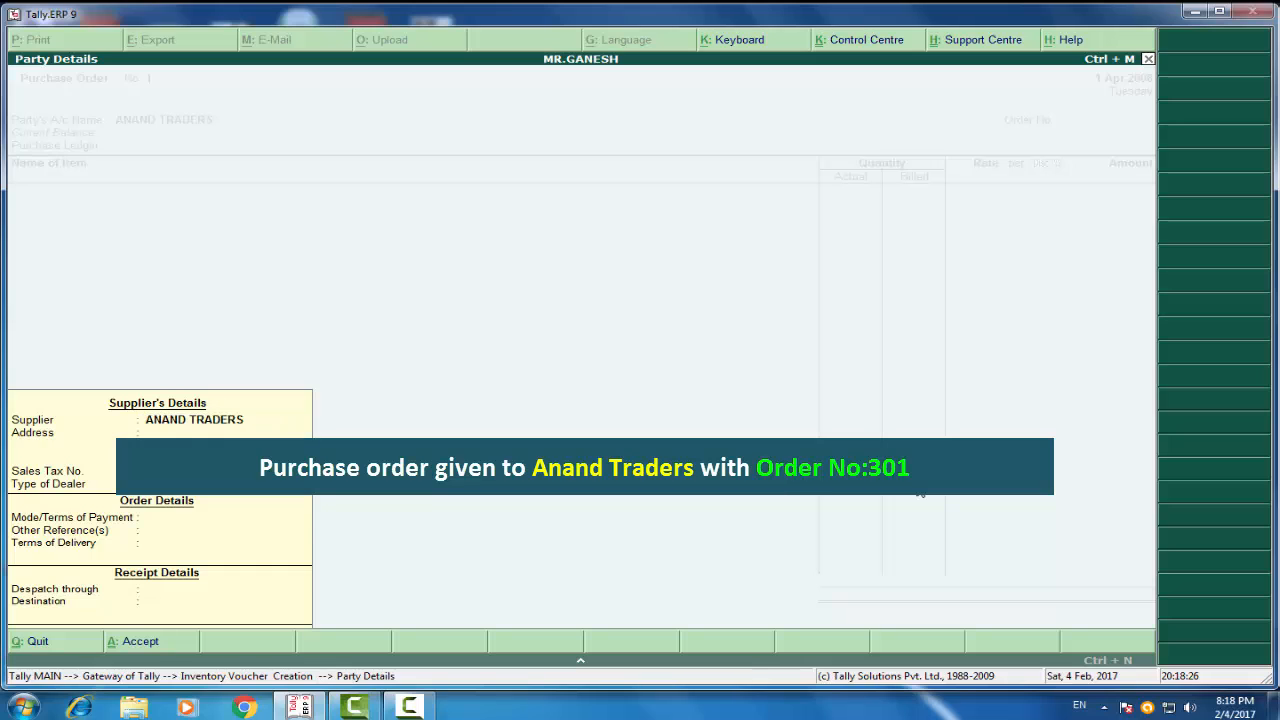
key("Return")
key("Return")
key("Return")
key("Return")
key("Return")
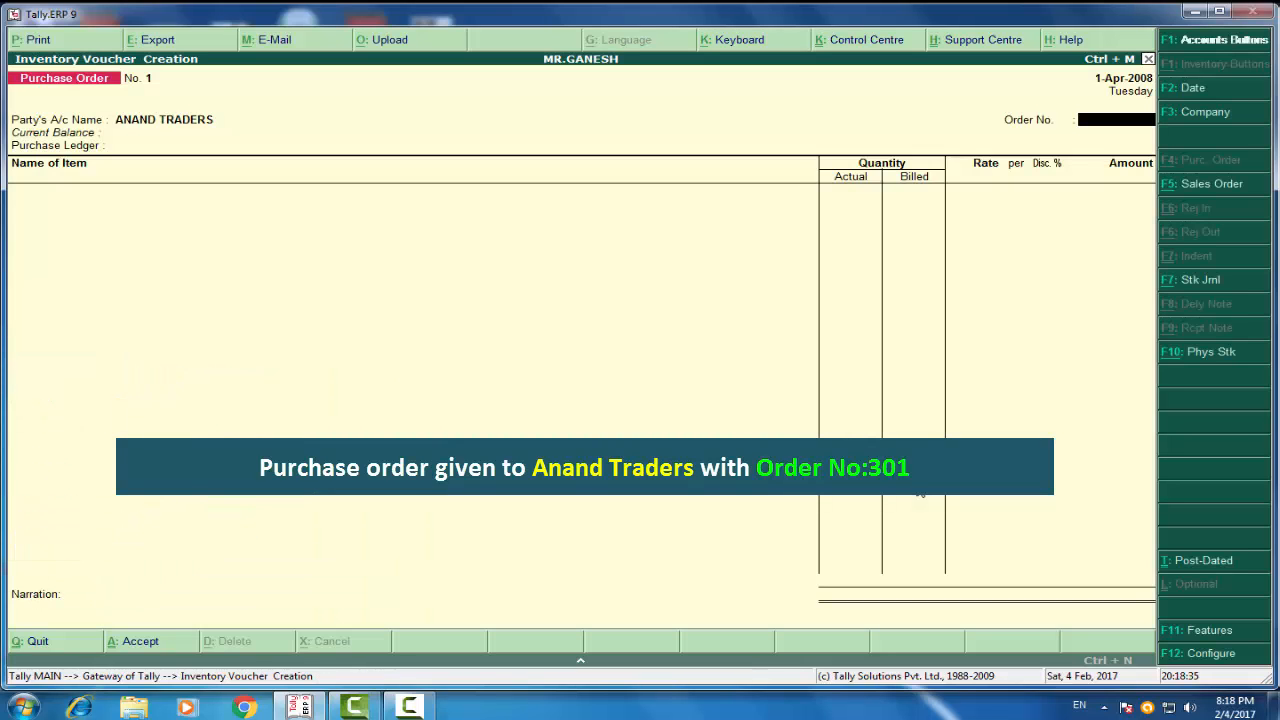
Enter the order number and select PURCHASE ORDER as the purchase ledger.
type("301")
key("Return")
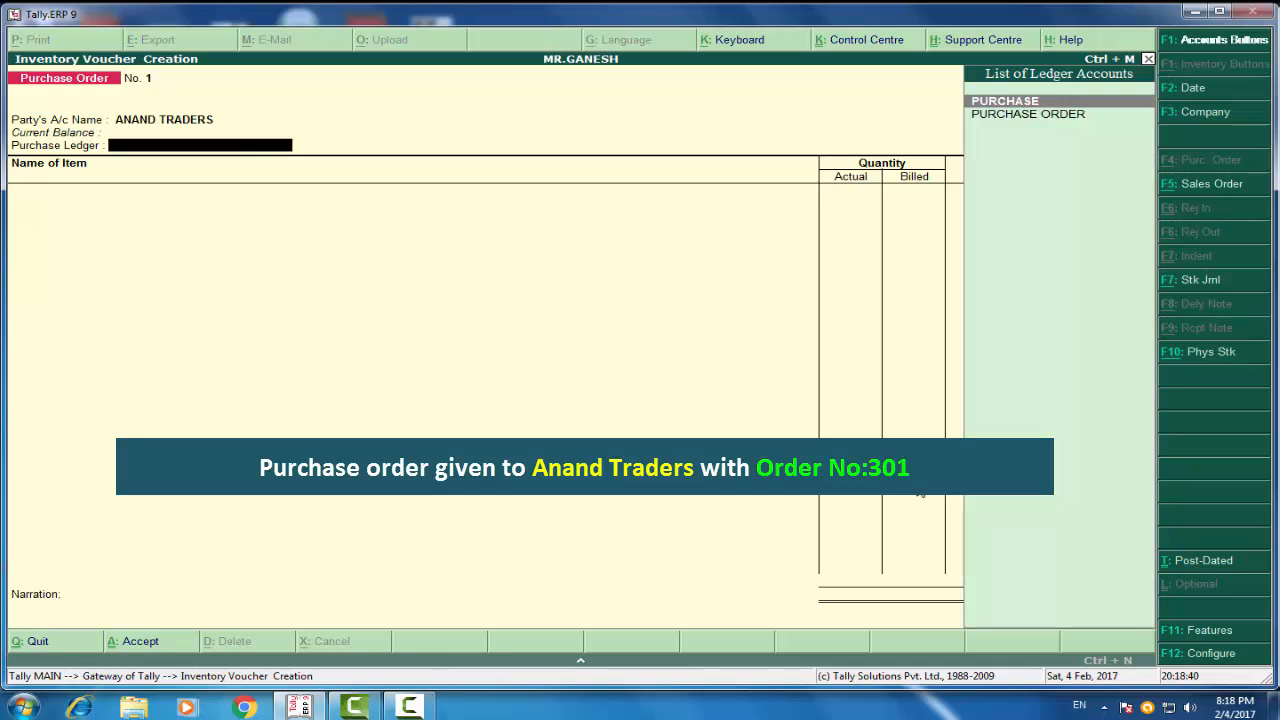
key("Down")
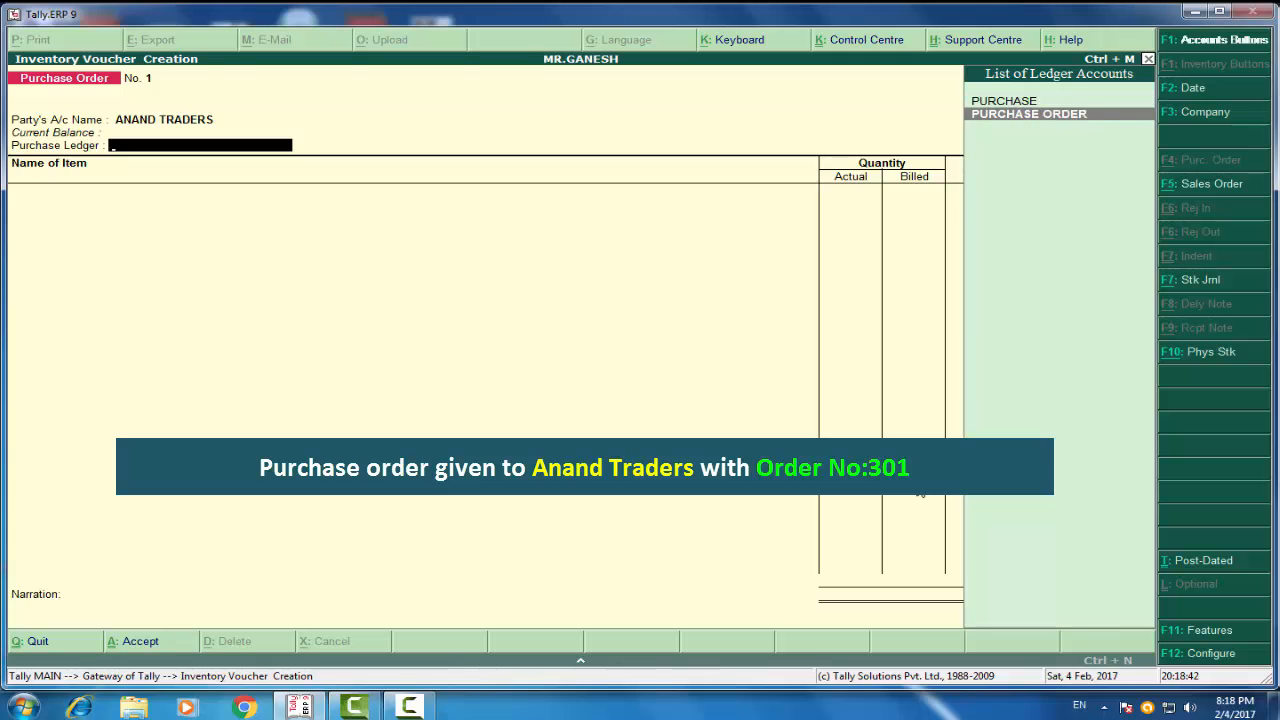
key("Return")
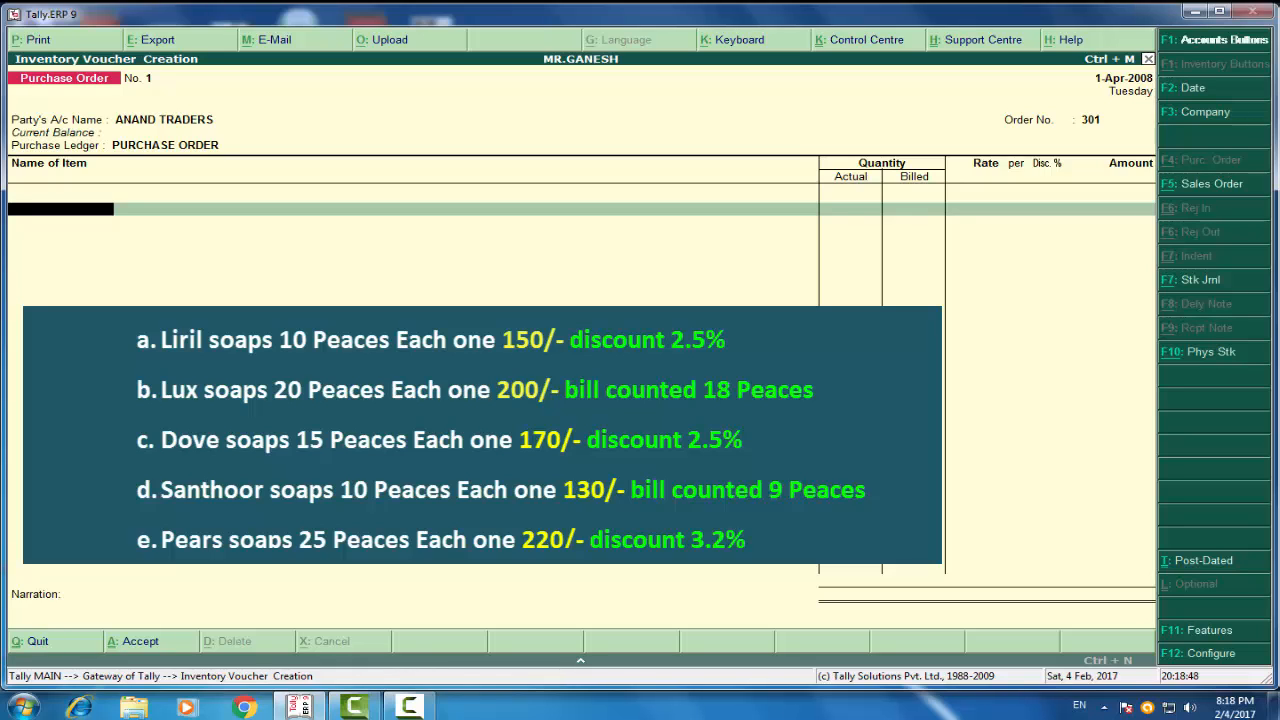
Add LIRIL to the order, due on 1-Apr-2008, with 10 pieces as both actual and billed quantity.
type("Li")
key("Return")
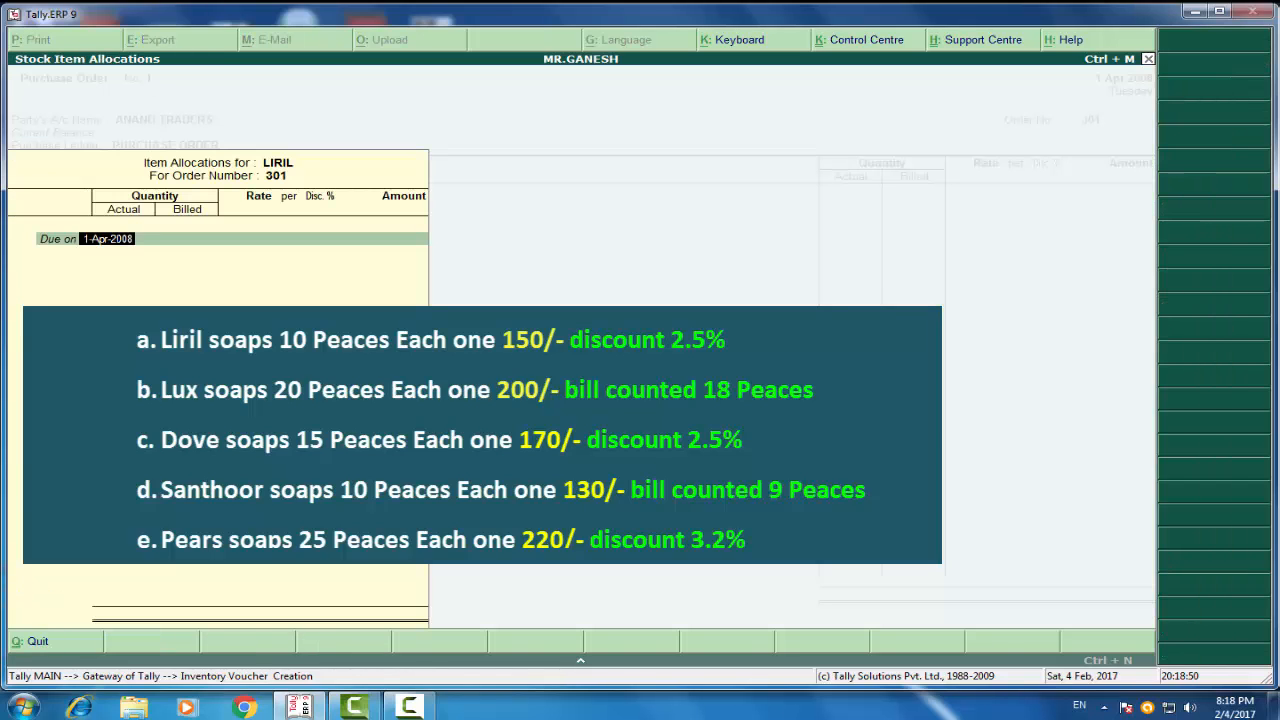
key("Return")
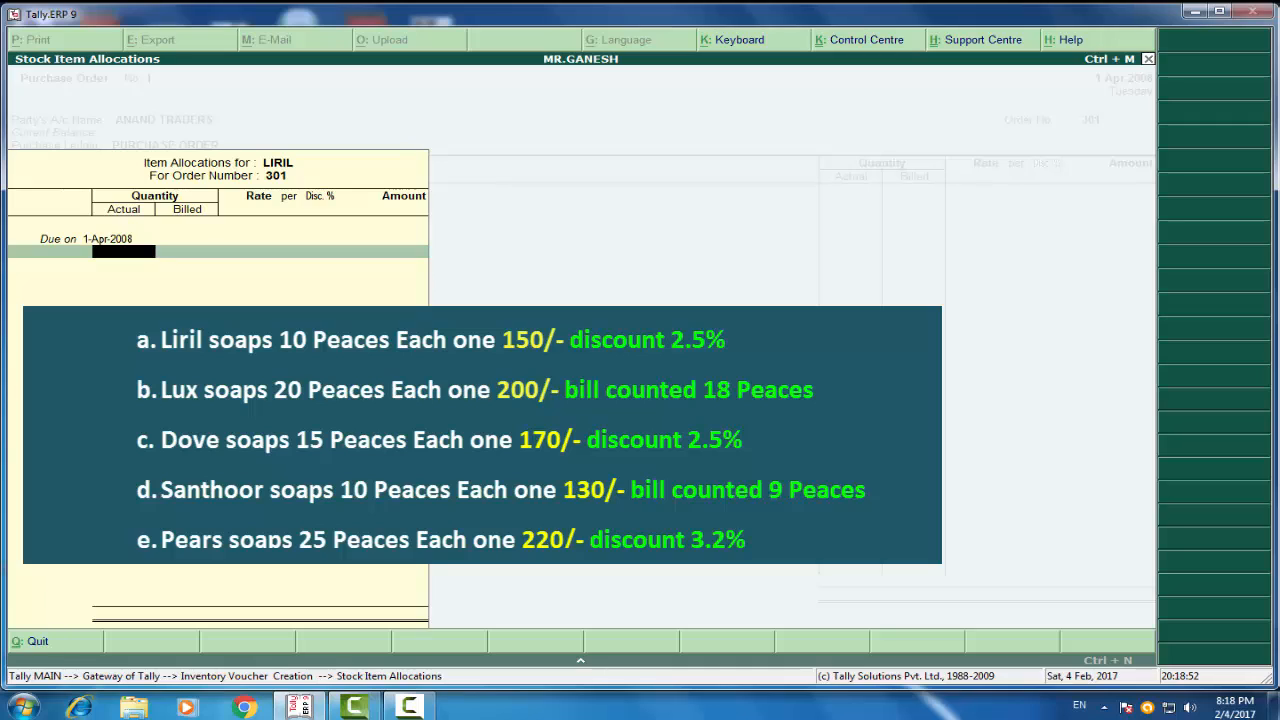
type("10")
key("Return")
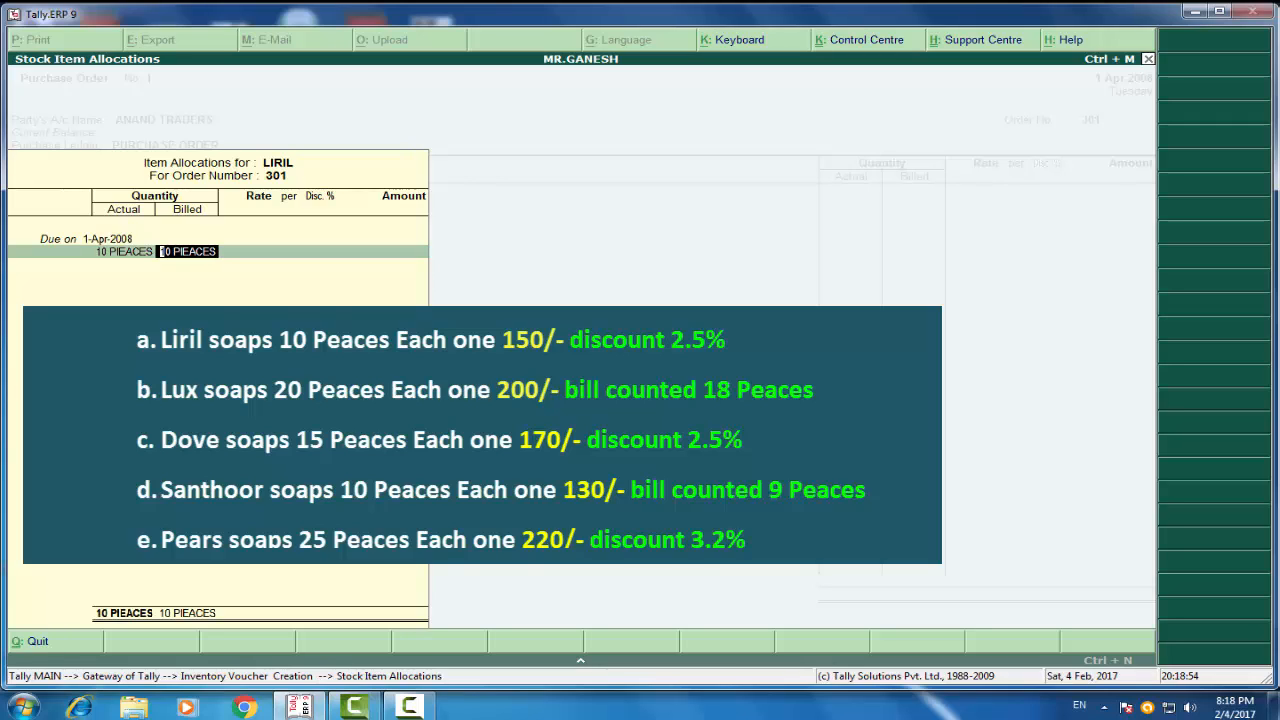
key("Return")
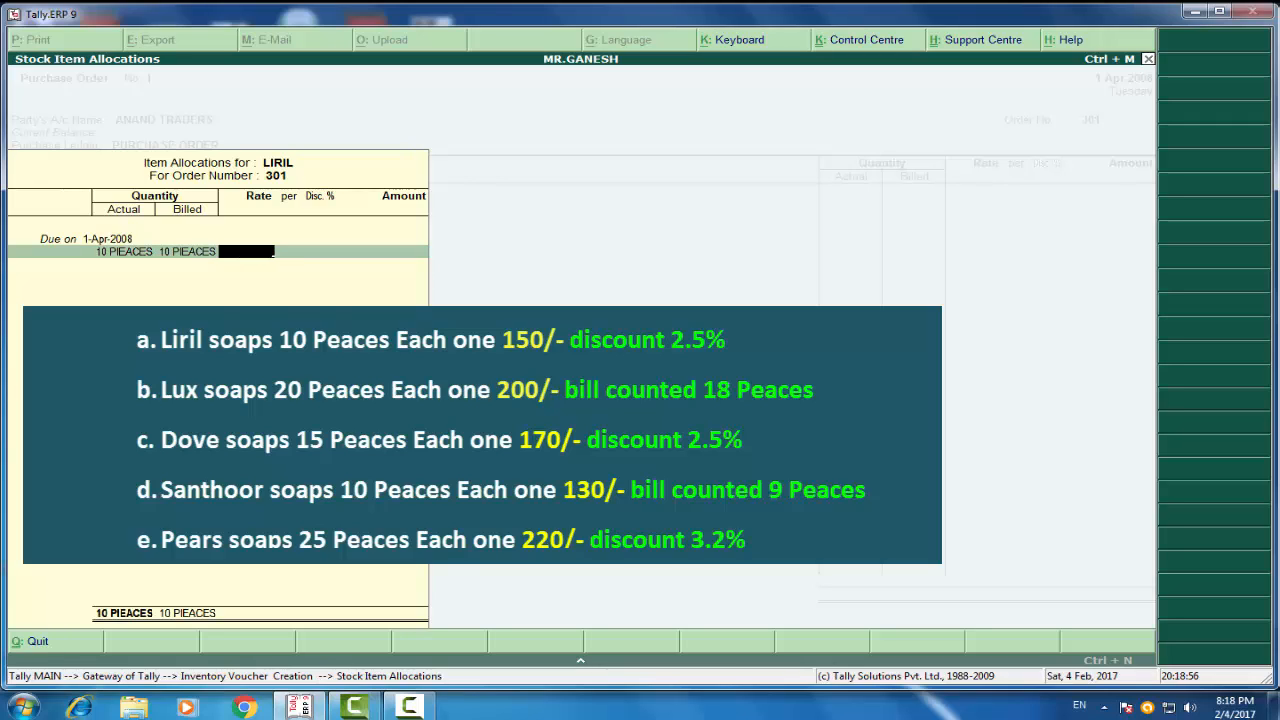
Set LIRIL's rate to 150 per piece with a 2.5% discount and complete its item allocation.
type("150")
key("Return")
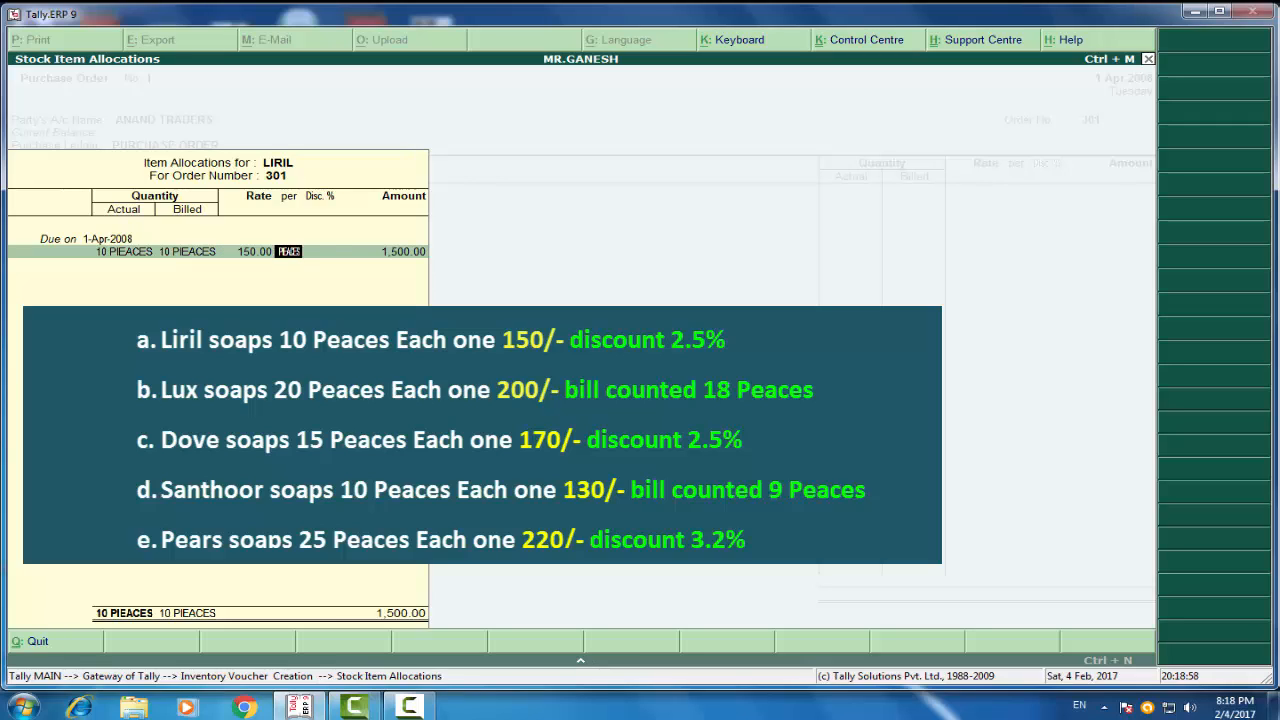
key("Return")
type("2.5")
key("Return")
key("Return")
key("Return")
key("Return")
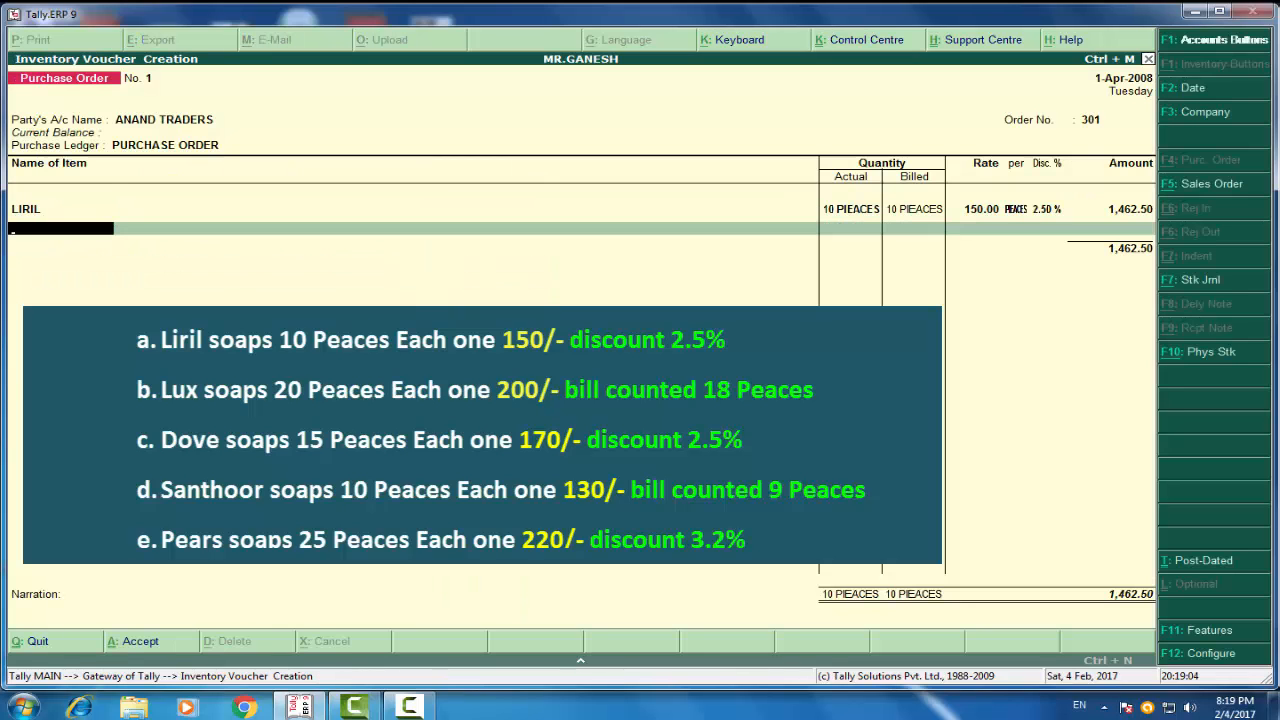
Add LUX to the order, due on 1-Apr-2008, with an actual quantity of 20 and a billed quantity of 18 pieces.
type("l")
key("Down")
key("Down")
key("Return")
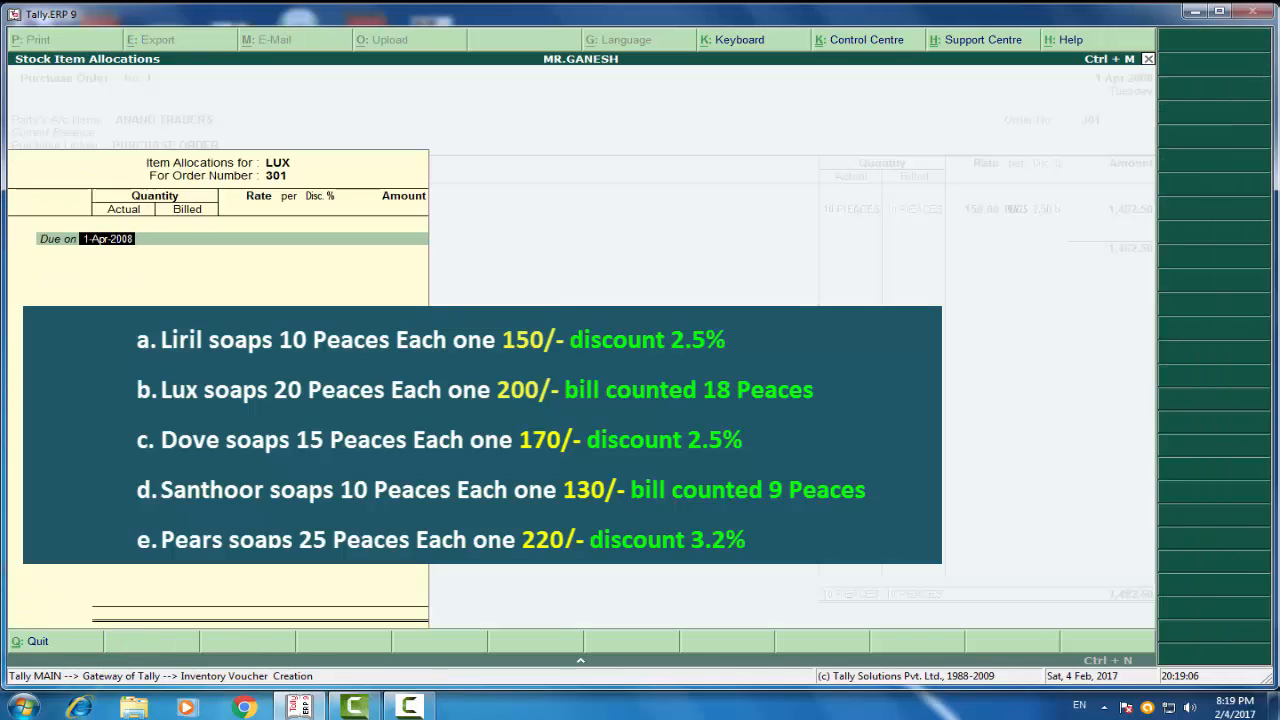
key("Return")
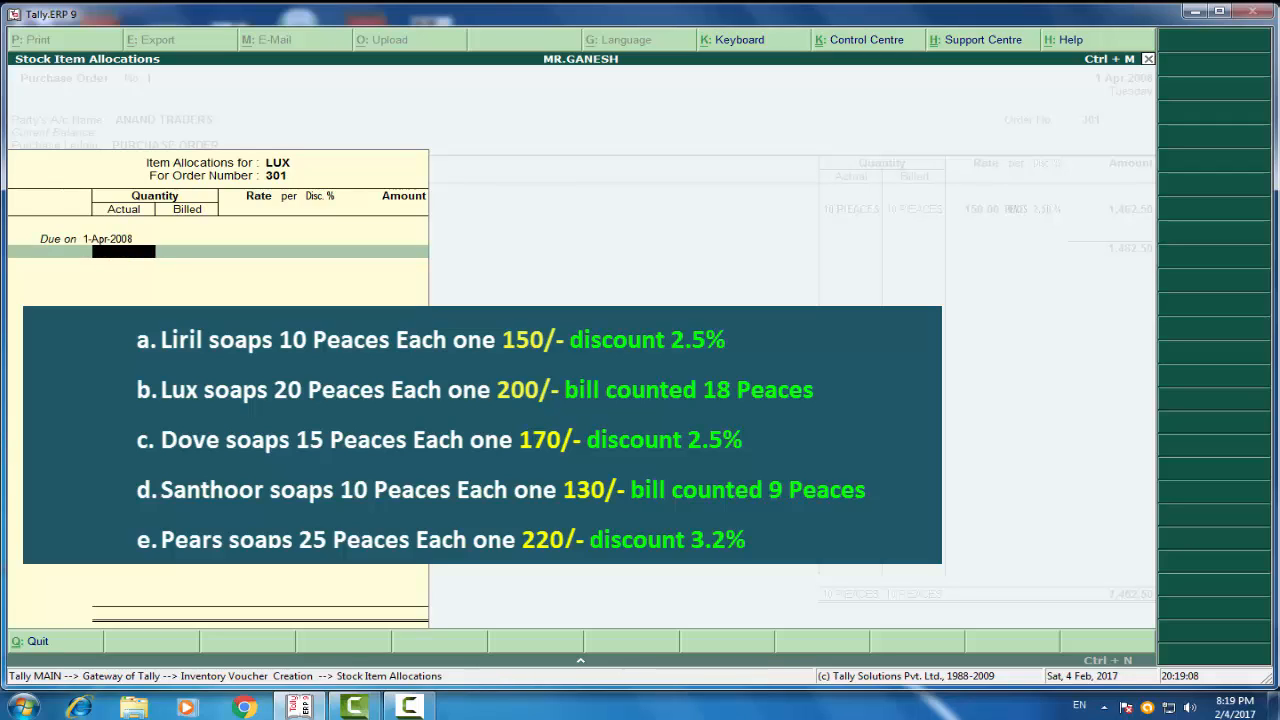
type("20")
key("Return")
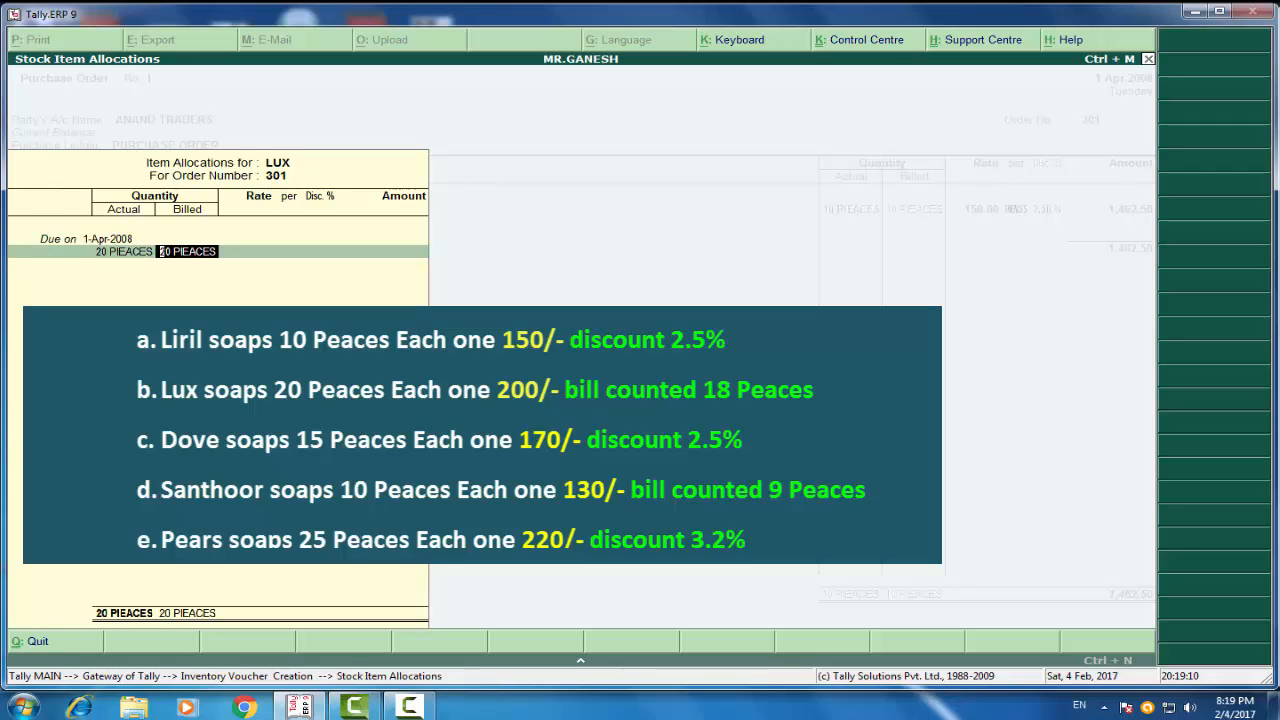
type("18")
key("Return")
Set LUX's rate to 200 per piece without a discount and complete its item allocation.
type("200")
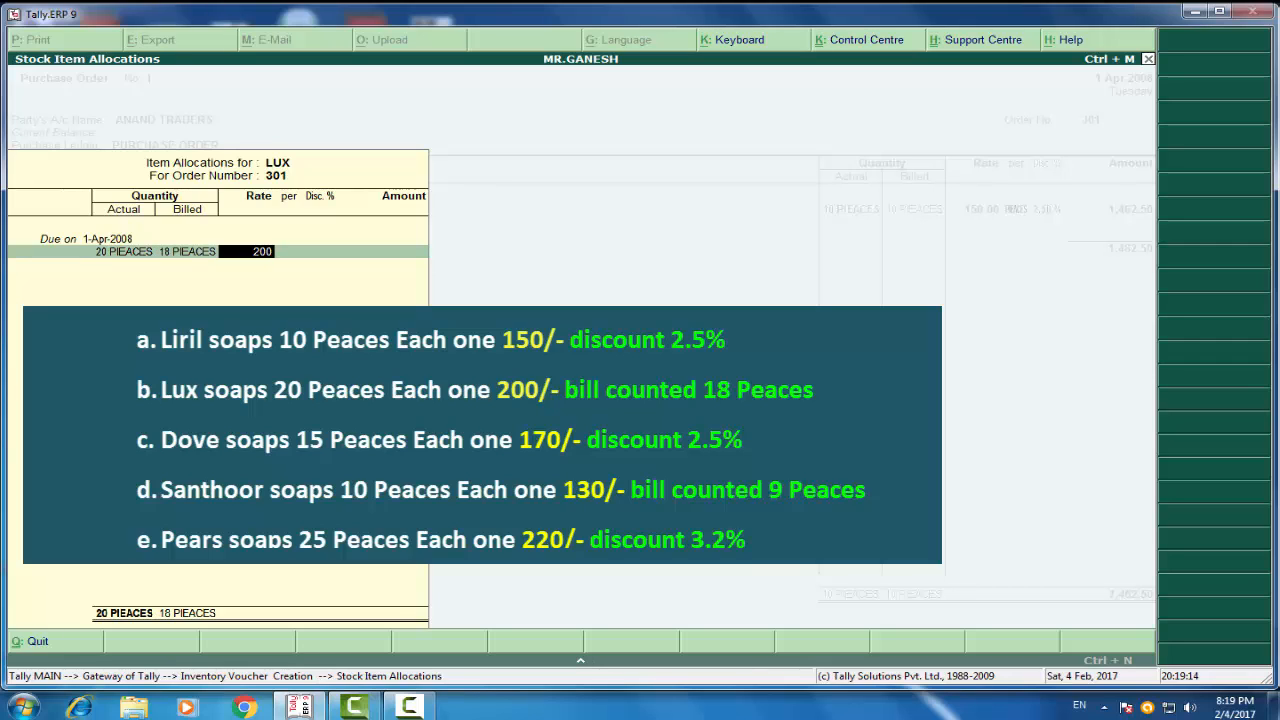
key("Return")
key("Return")
key("Return")
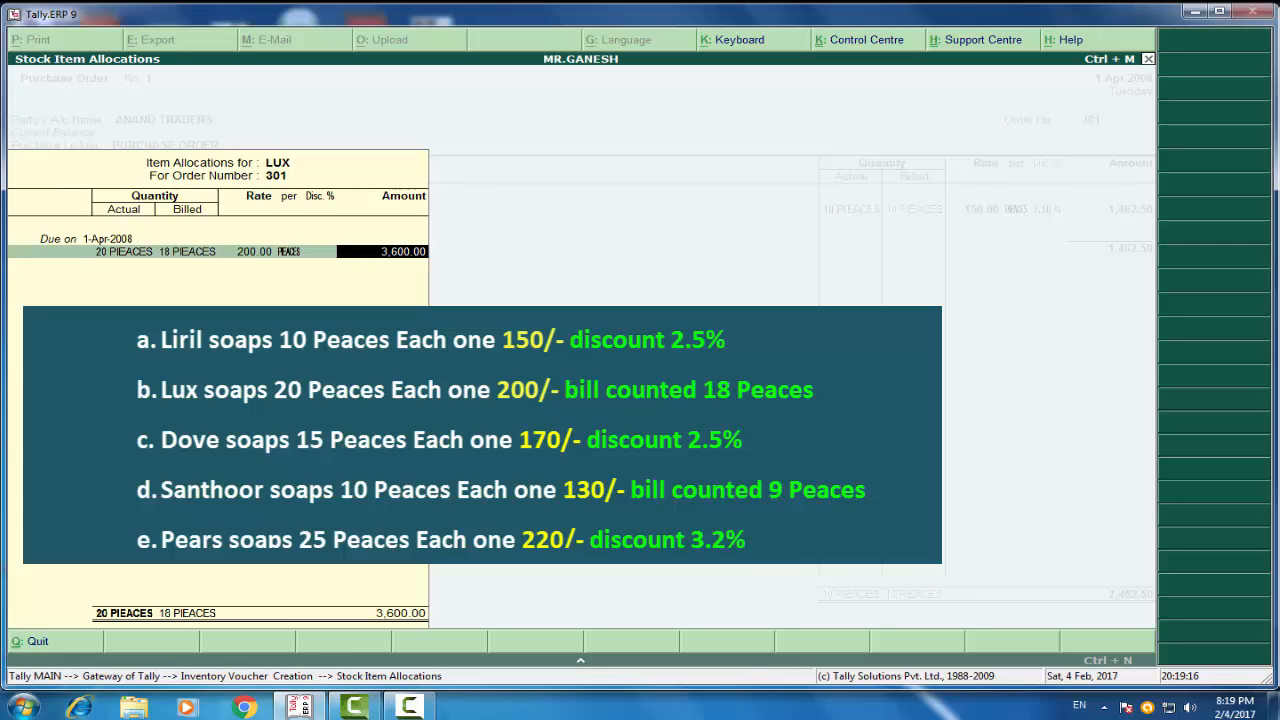
key("Return")
key("Return")
key("Return")
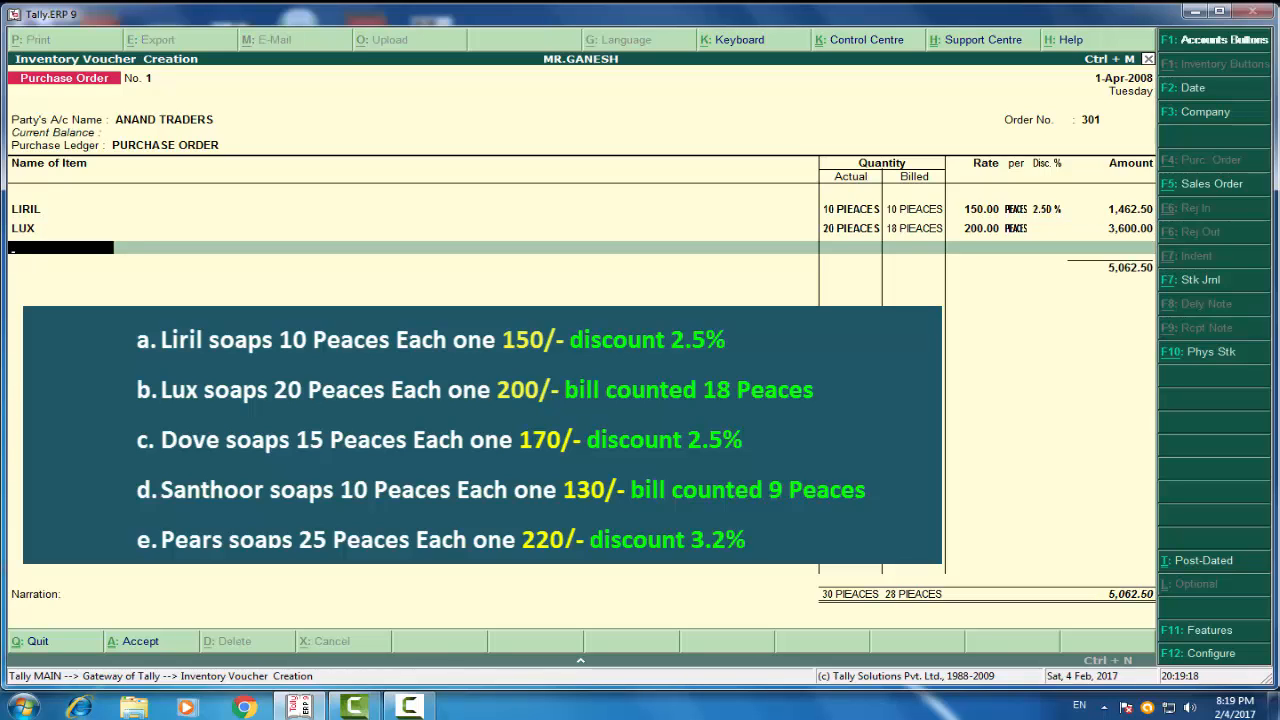
Add DOVE to the order, due on 1-Apr-2008, with 15 pieces as both actual and billed quantity.
type("D")
key("Return")
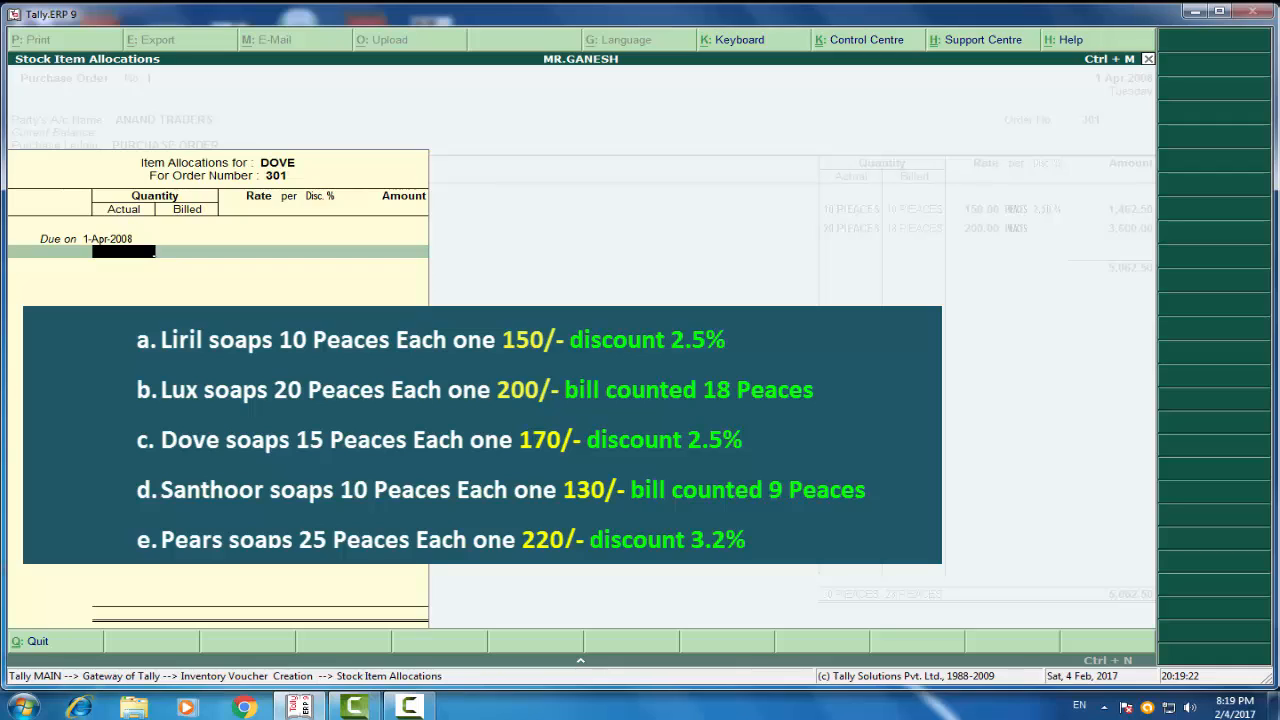
type("15")
key("Return")
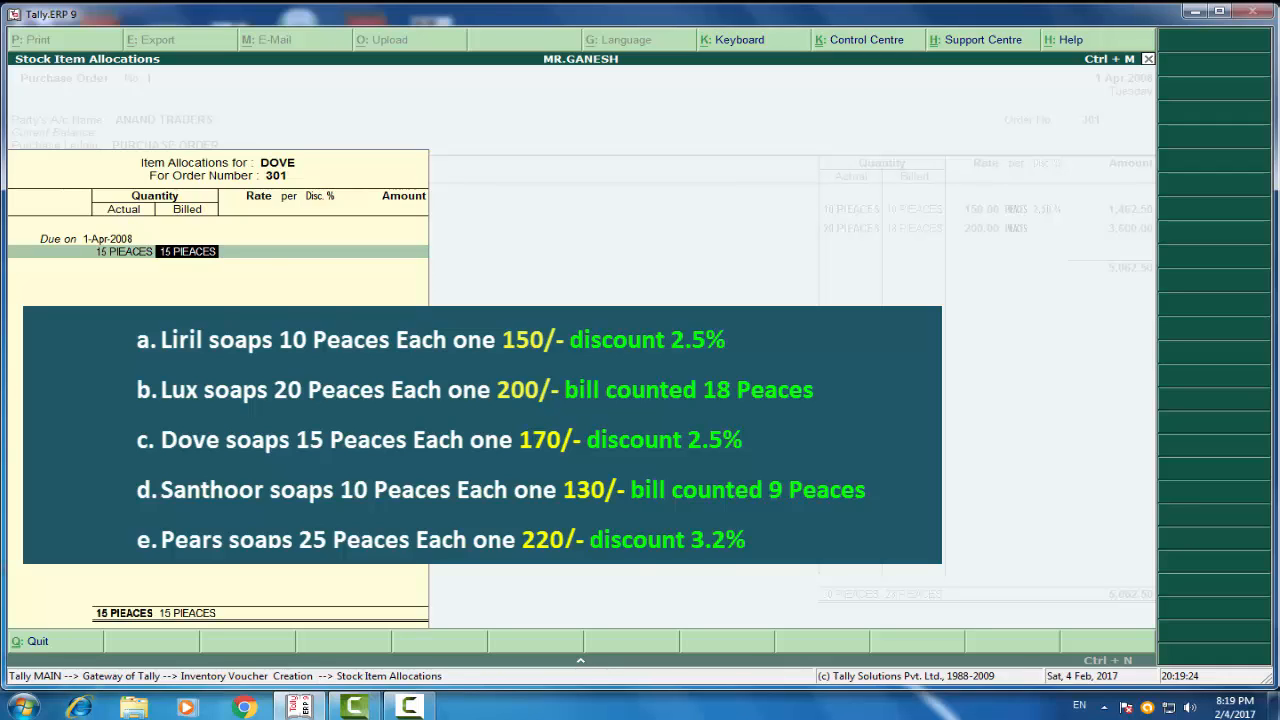
key("Return")
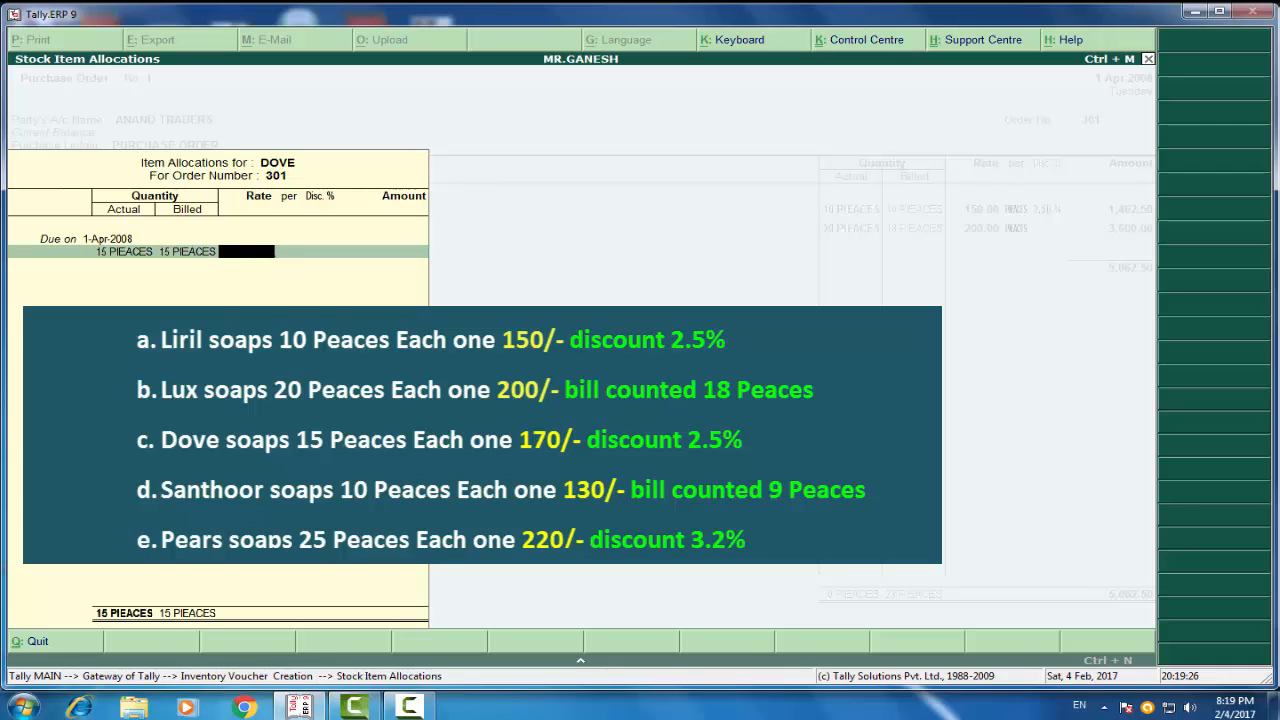
Set DOVE's rate to 170 per piece without a discount and complete its item allocation.
type("170")
key("Return")
key("Return")
key("Return")
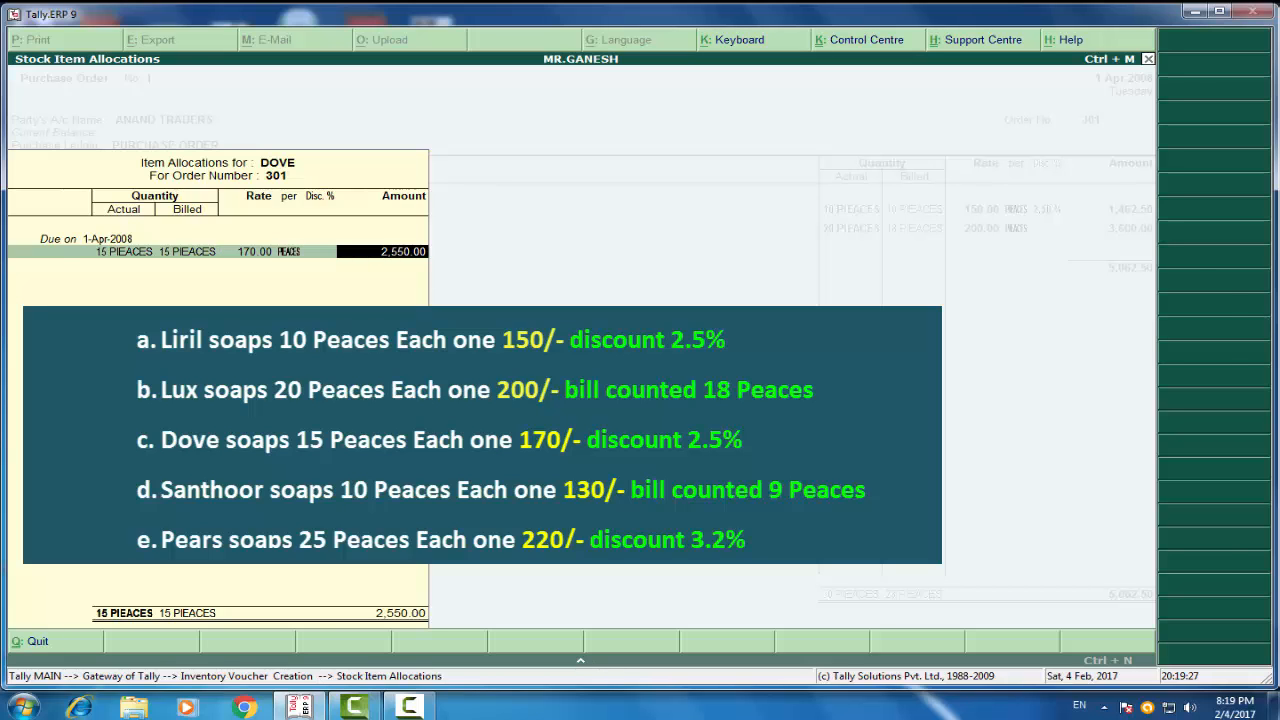
key("Return")
key("Return")
key("Return")
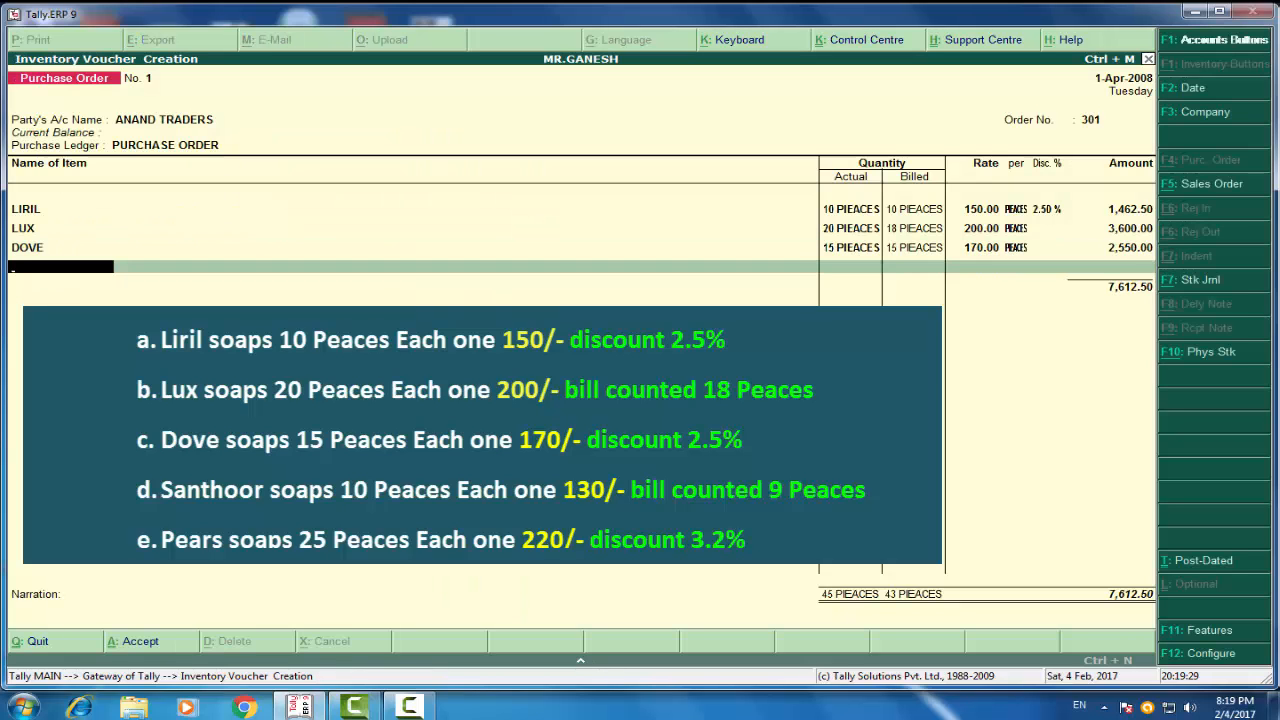
Add SANTHOOR to the order, due on 1-Apr-2008, with an actual quantity of 10 and a billed quantity of 9 pieces.
type("S")
key("Return")
key("Return")
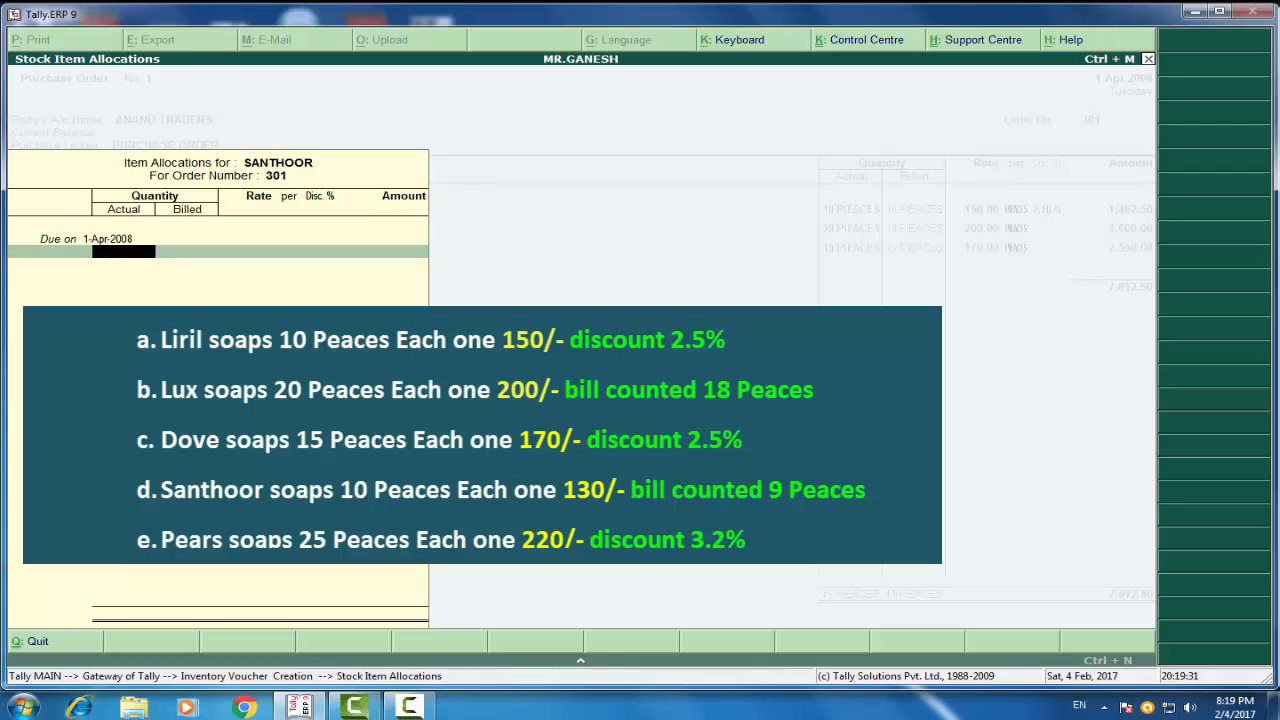
type("10")
key("Return")
type("9")
key("Return")
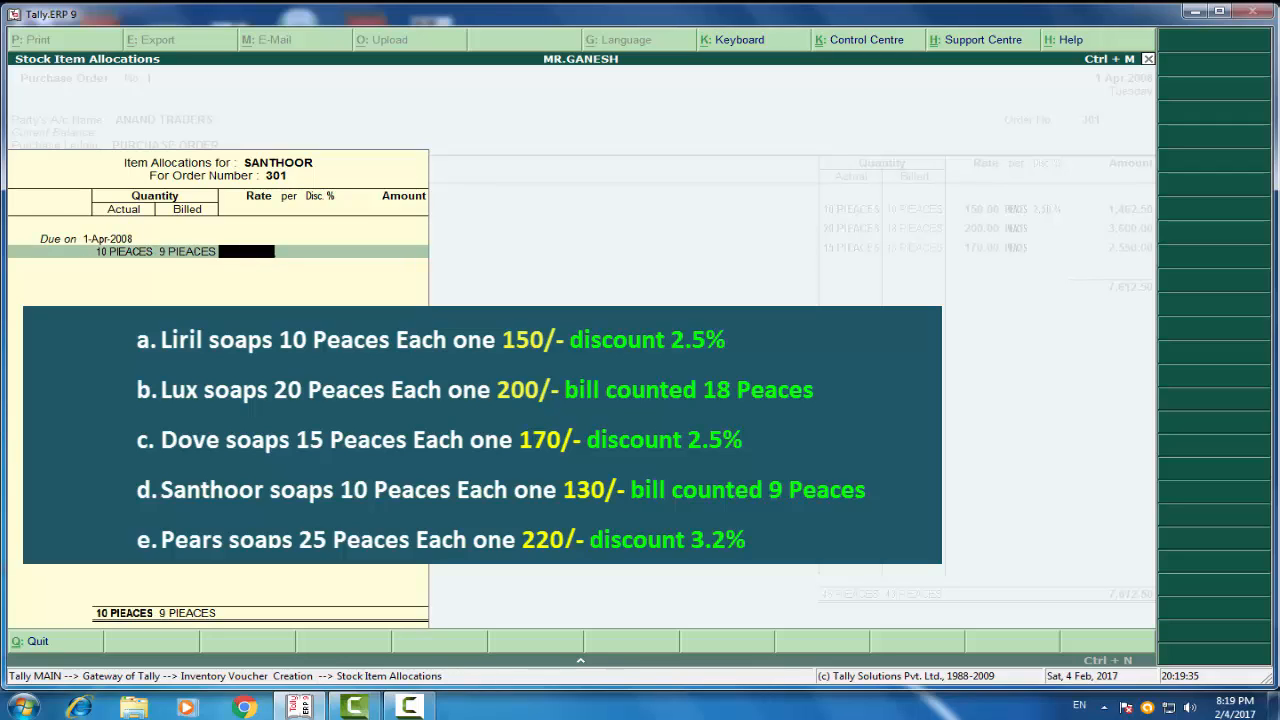
Set SANTHOOR's rate to 130 per piece without a discount and complete its item allocation.
type("130")
key("Return")
key("Return")
key("Return")
key("Return")
key("Return")
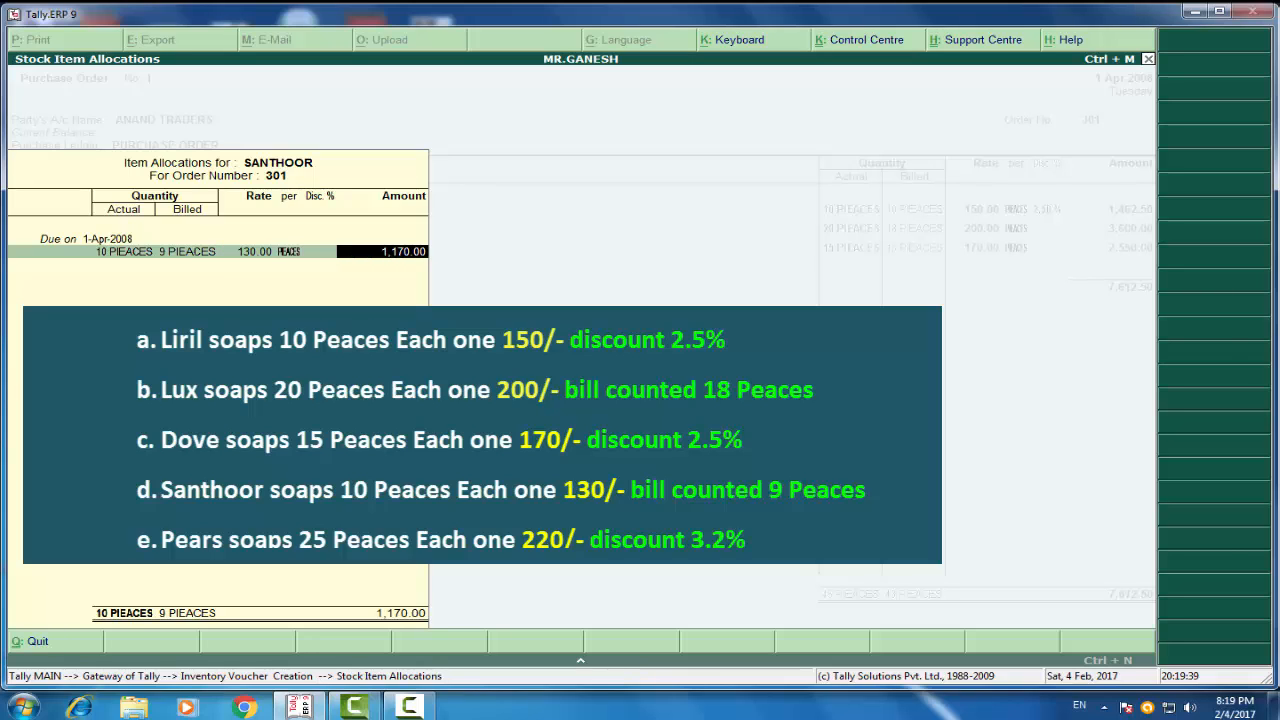
key("Return")
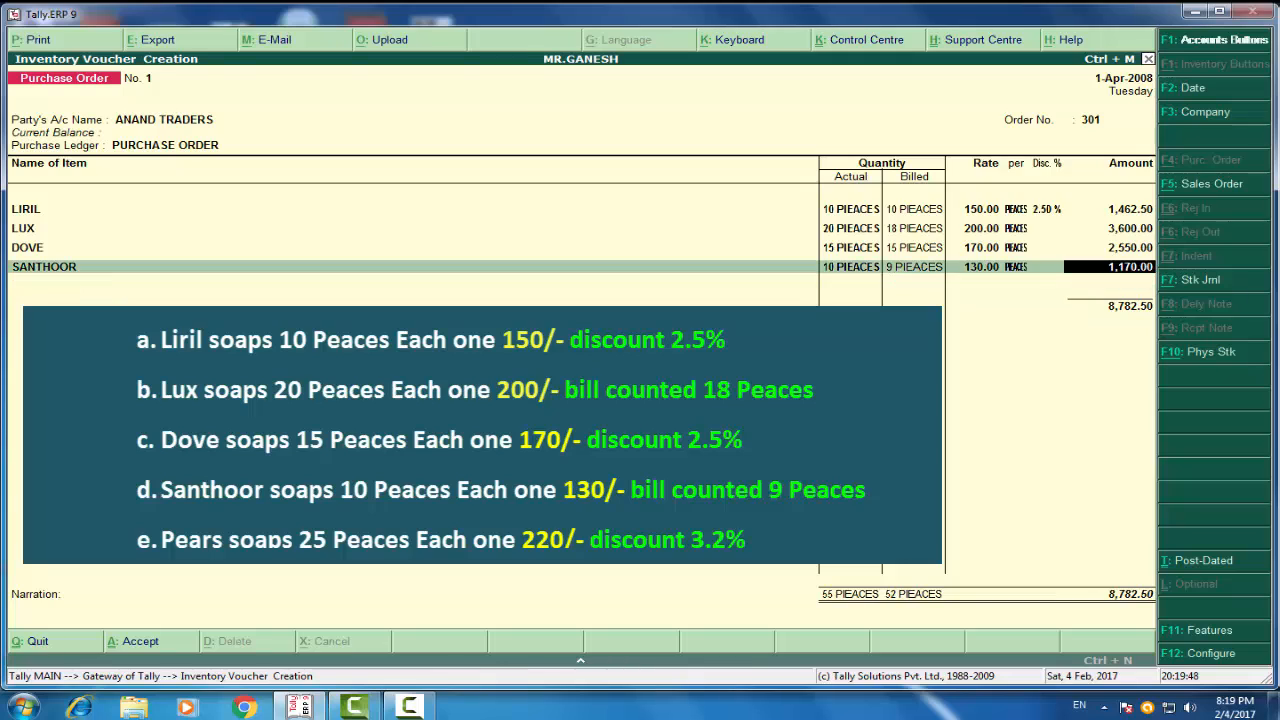
Add PEARS to the order, due on 1-Apr-2008, with 25 pieces as both actual and billed quantity.
type("P")
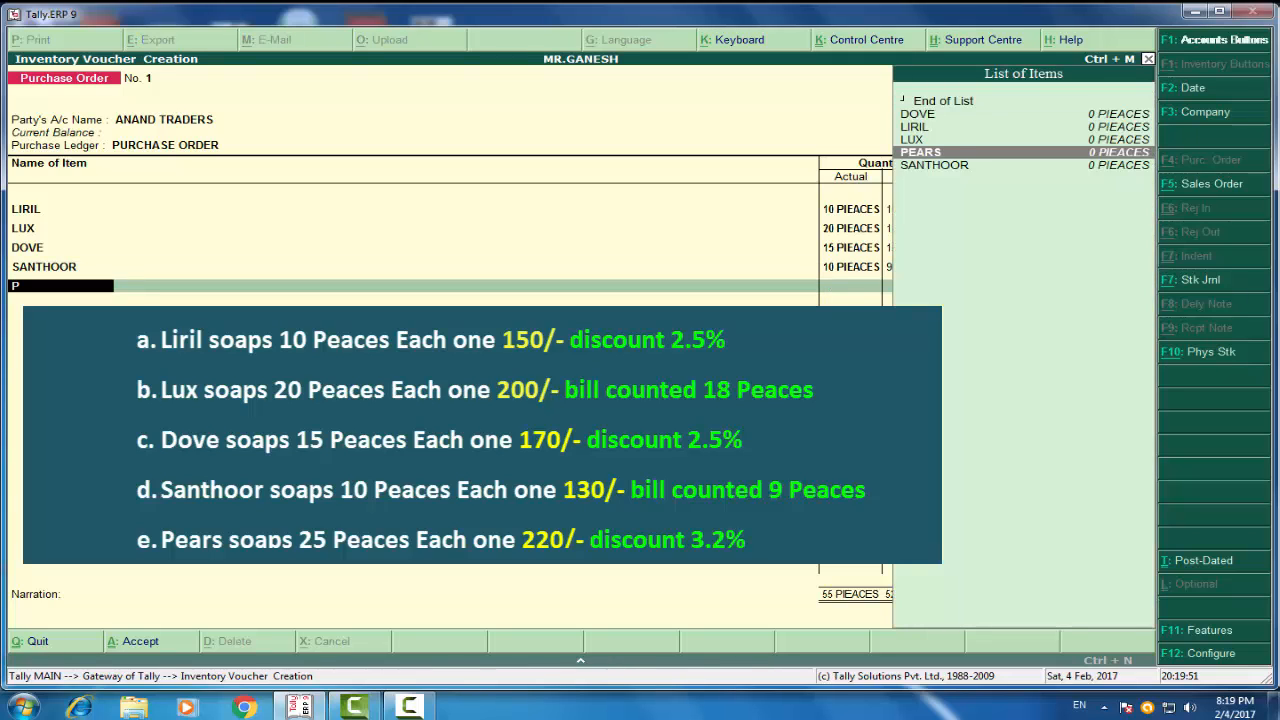
key("Return")
key("Return")
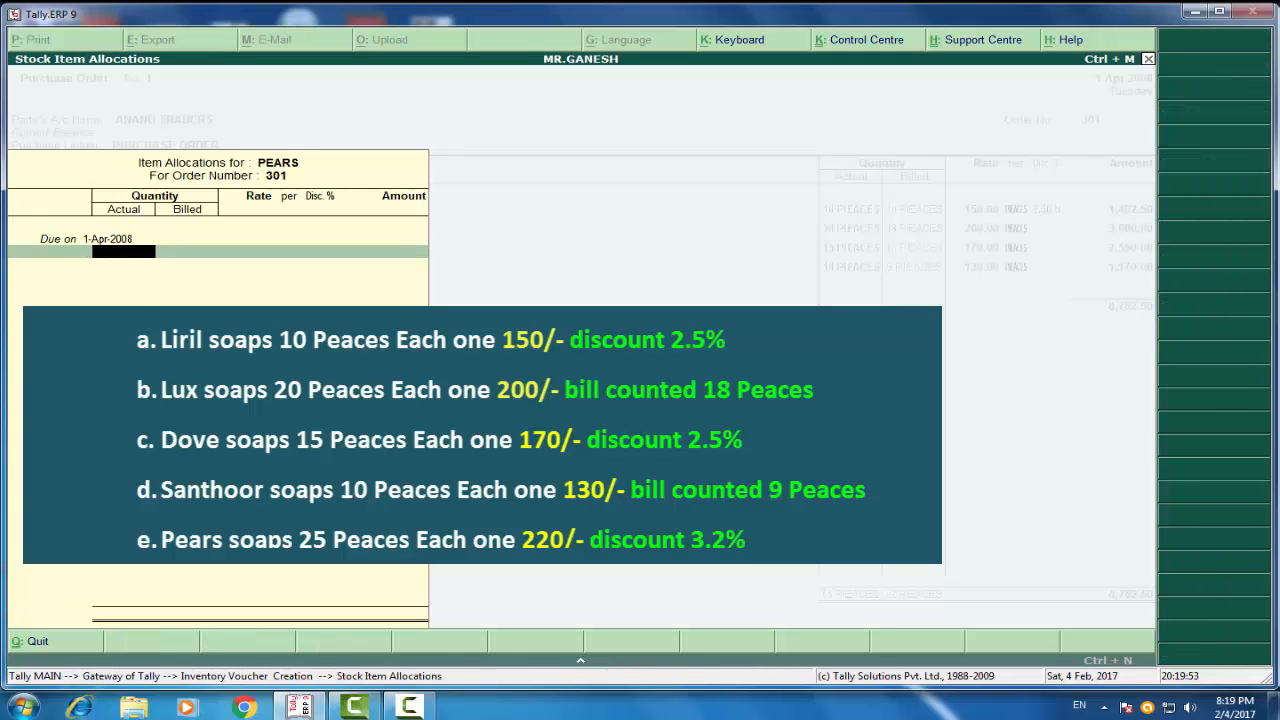
type("25")
key("Return")
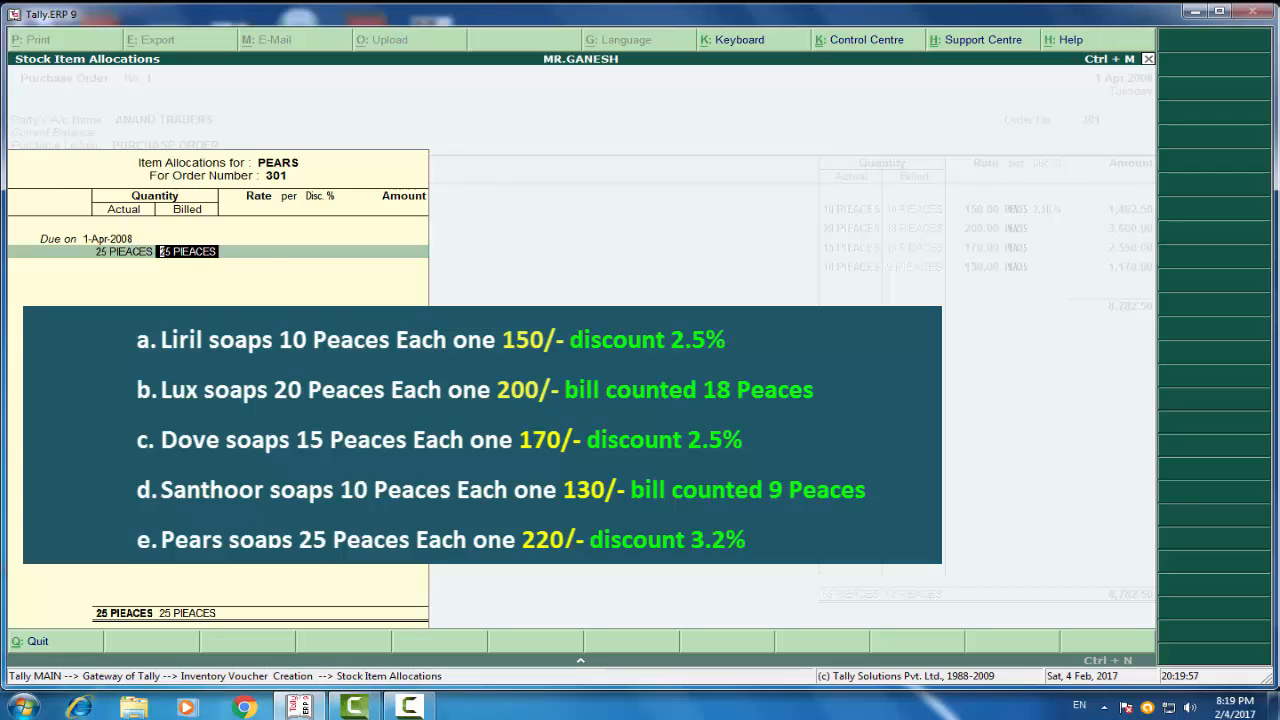
key("Return")
Set PEARS's rate to 220 per piece with a 3.2% discount and complete its item allocation.
type("220")
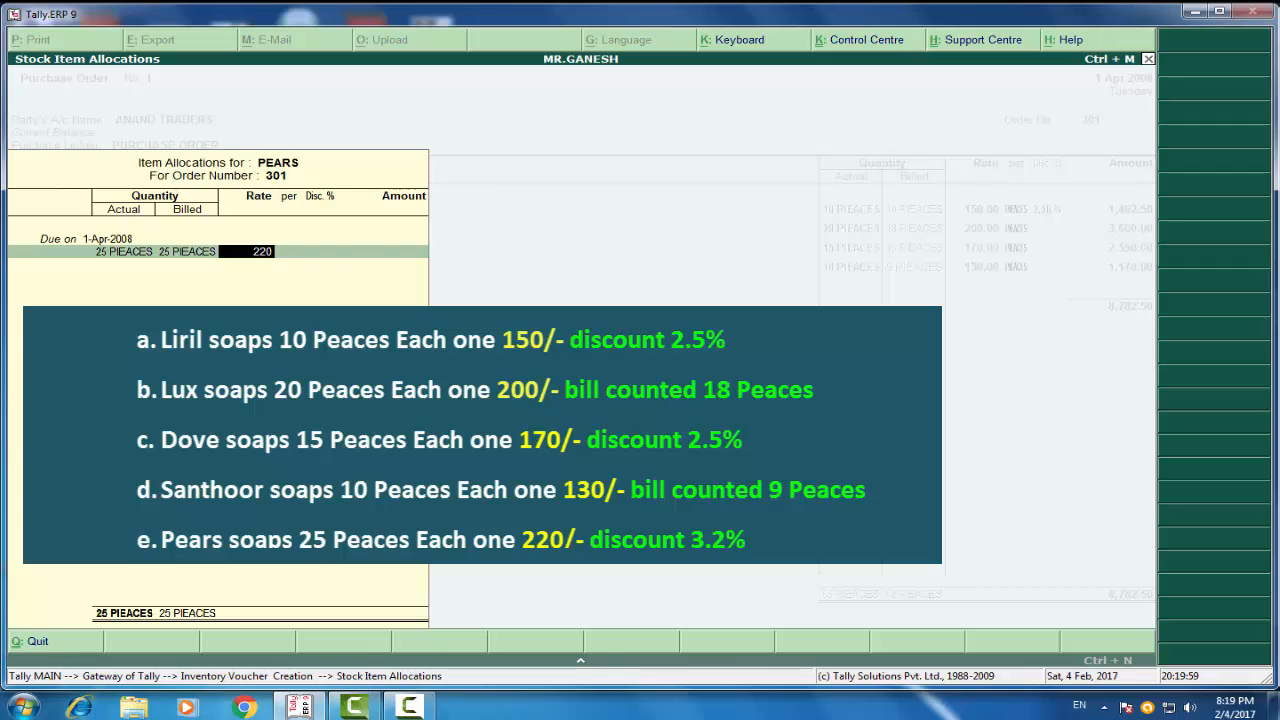
key("Return")
key("Return")
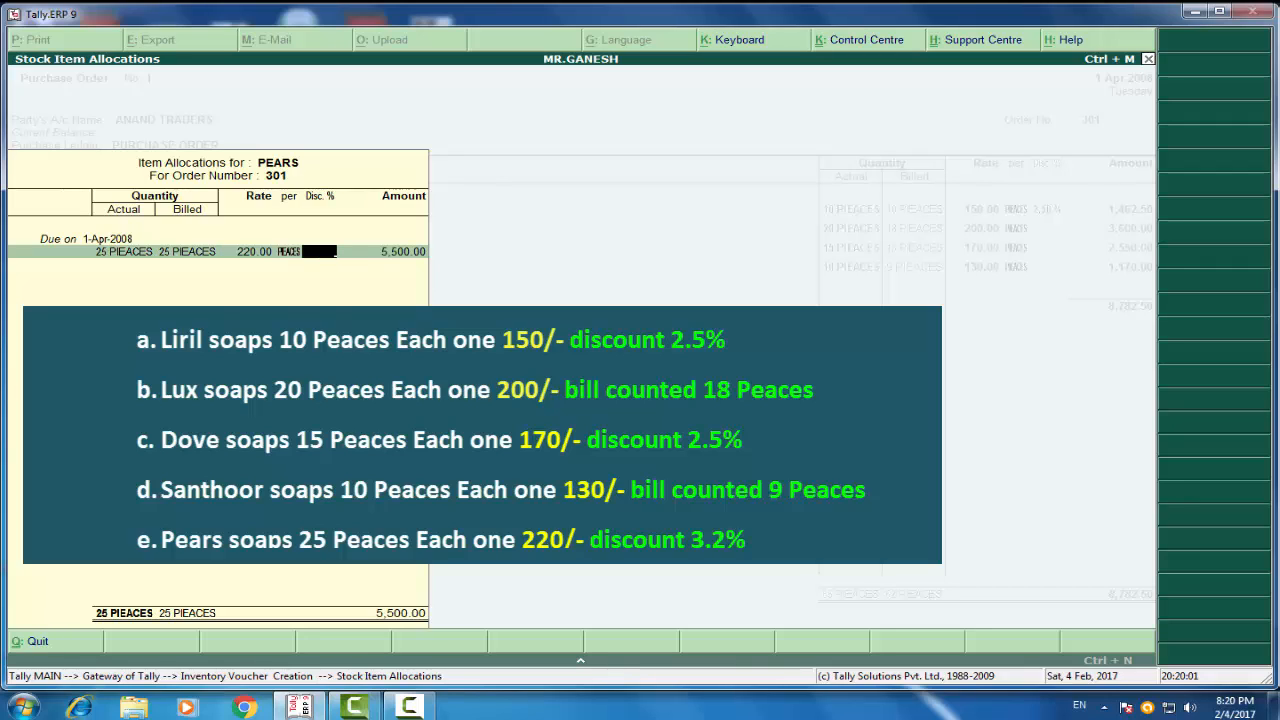
type("3.2")
key("Return")
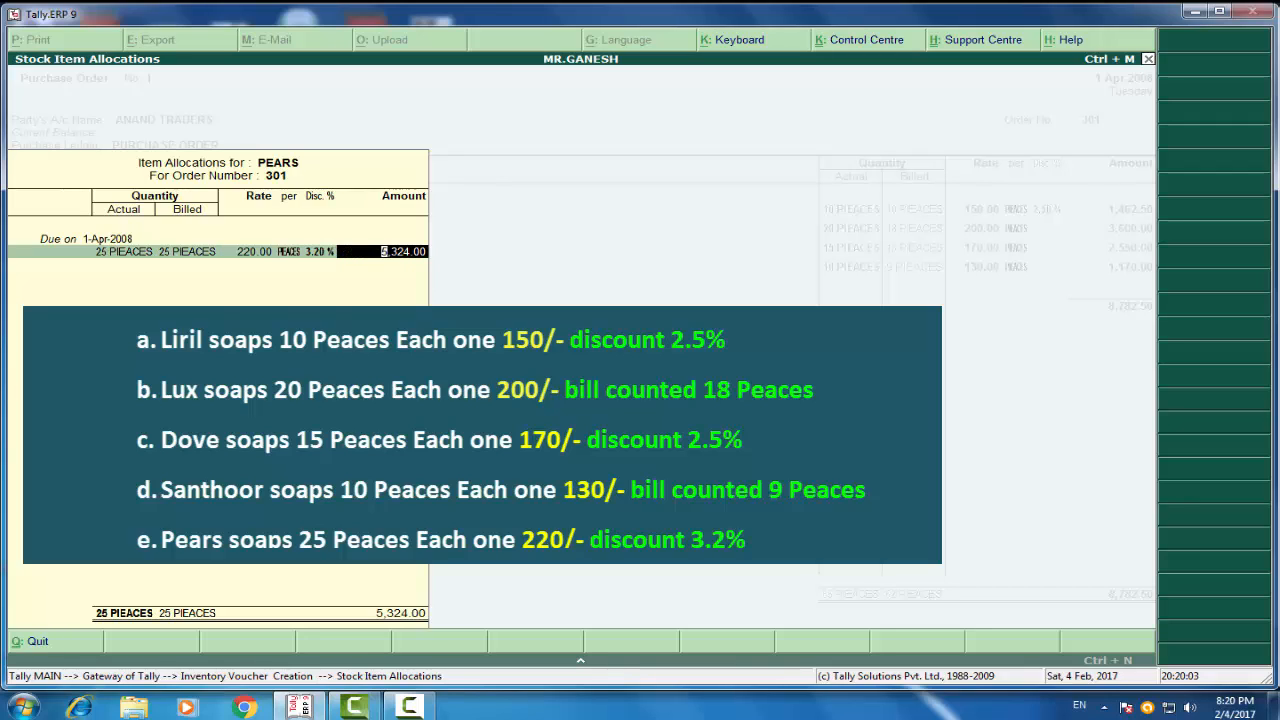
key("Return")
key("Return")
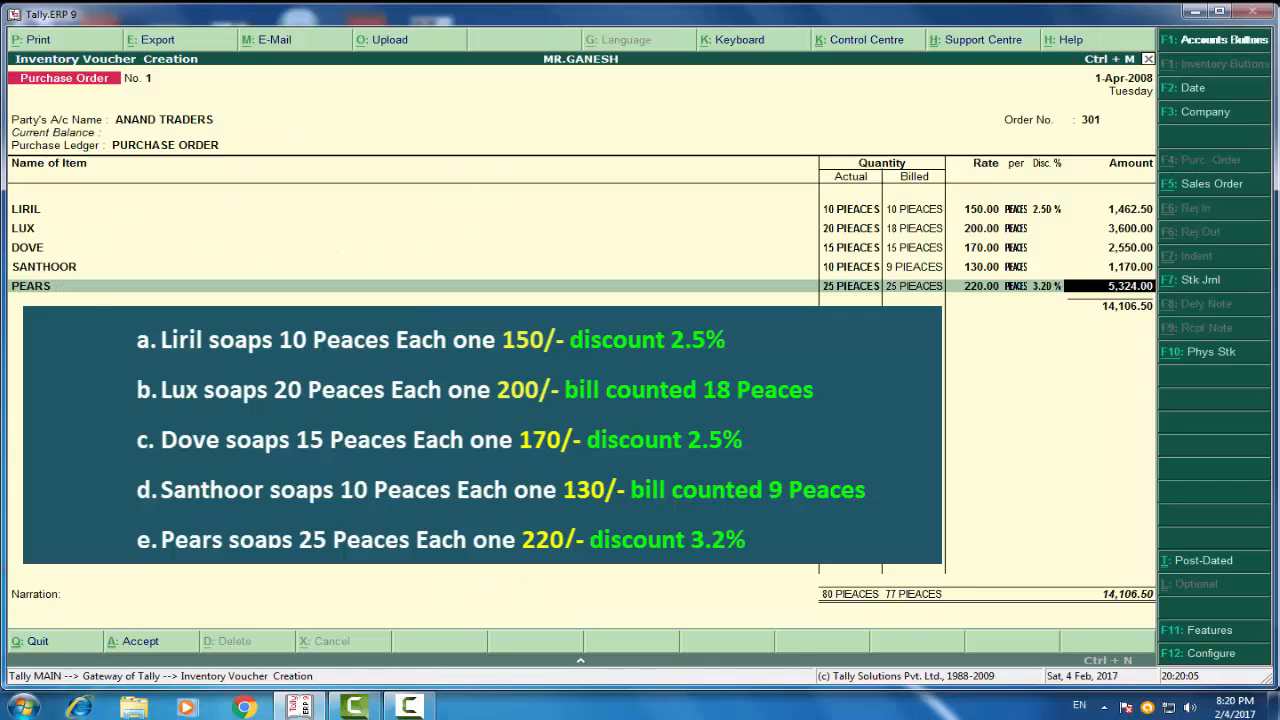
End the item list, leave the narration empty and save the purchase order.
key("Return")
key("Return")
key("Return")
key("Return")
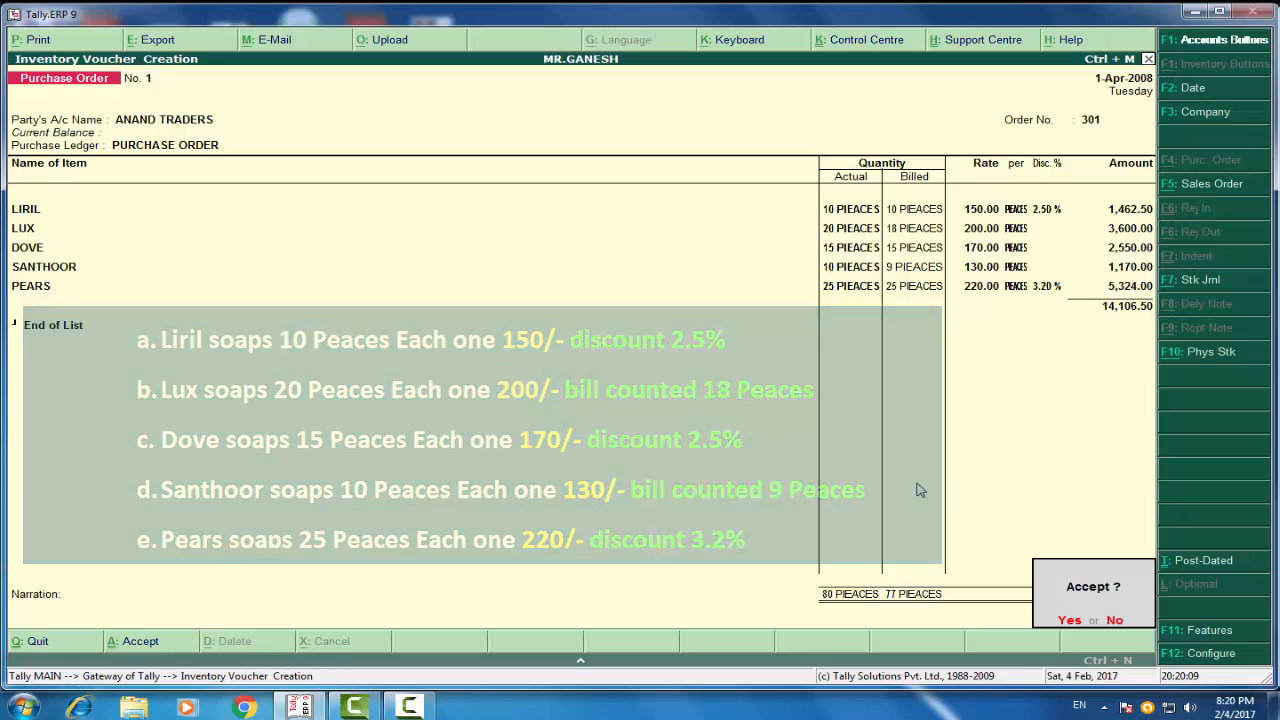
key("Return")
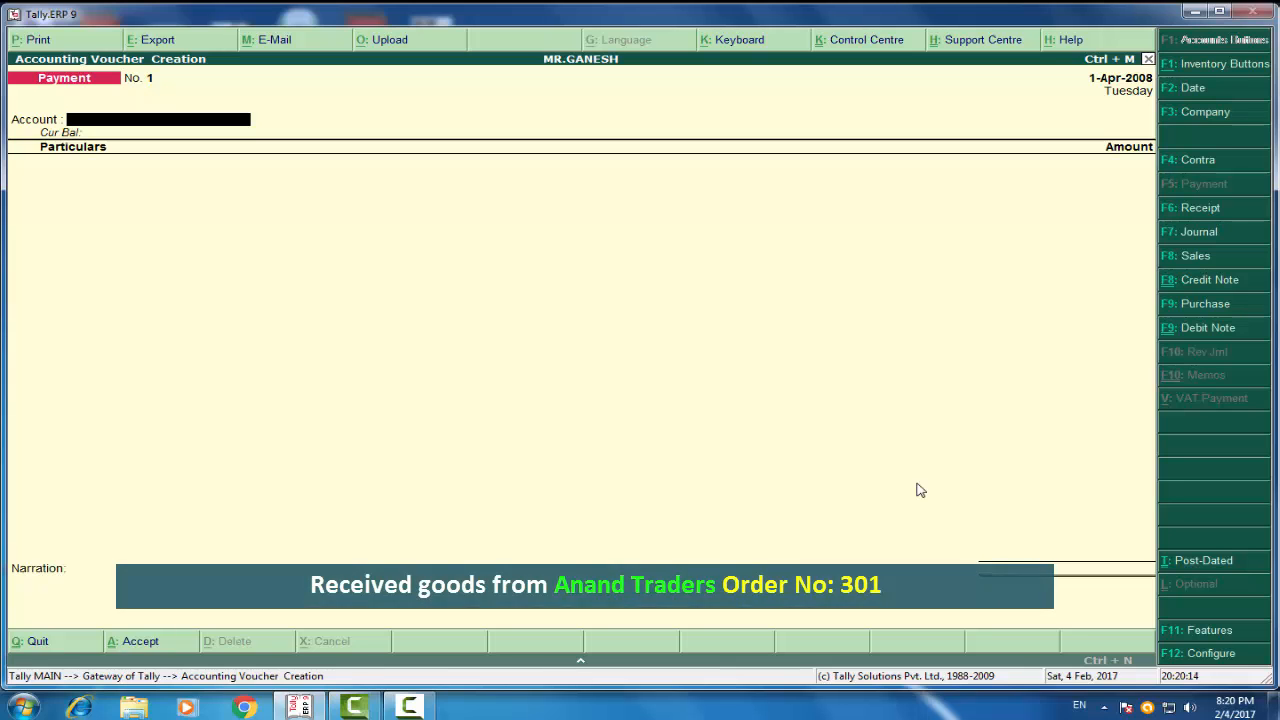
Start a purchase voucher for ANAND TRADERS without a reference and link it to the supplier's order dated 1-Apr-2008.
key("F9")
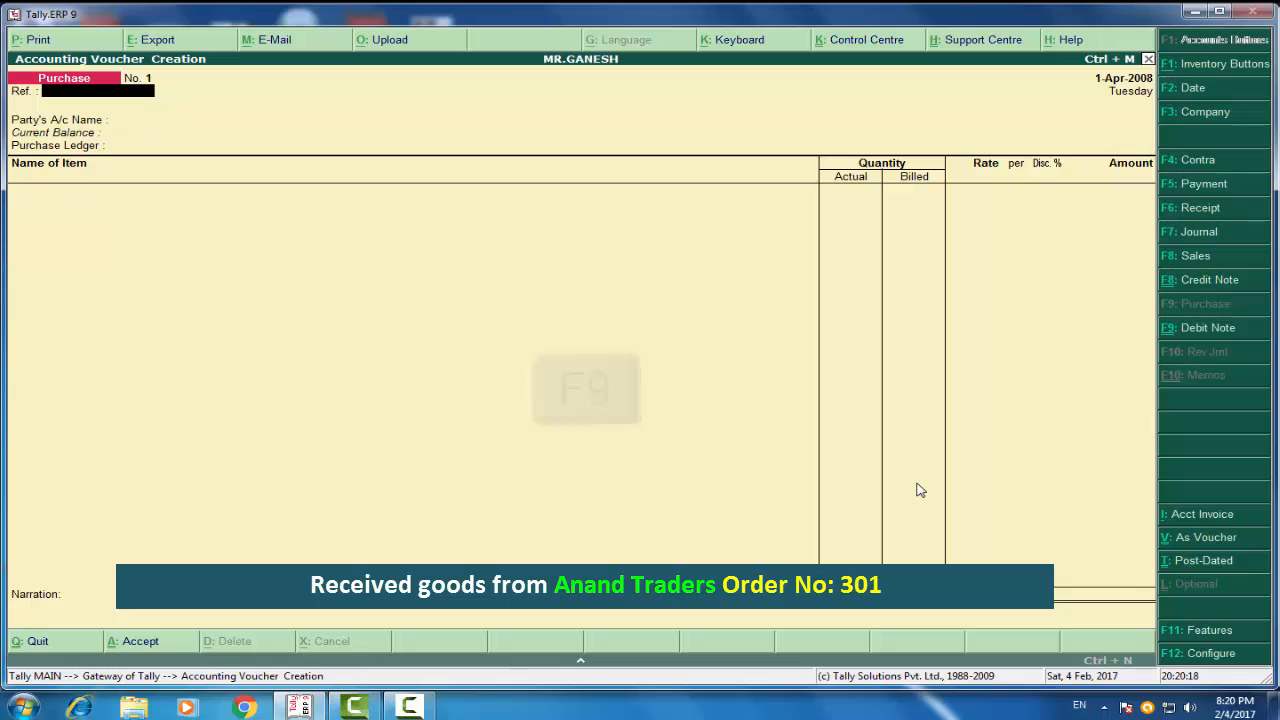
key("Return")
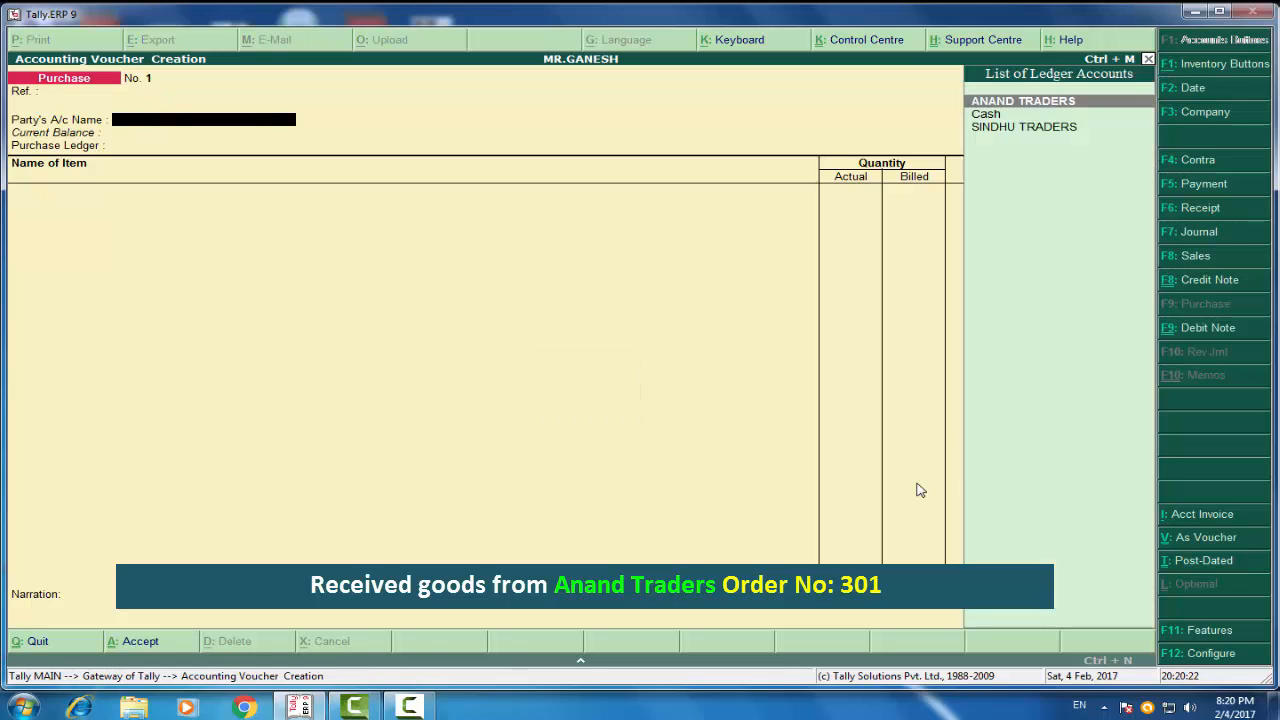
key("Return")
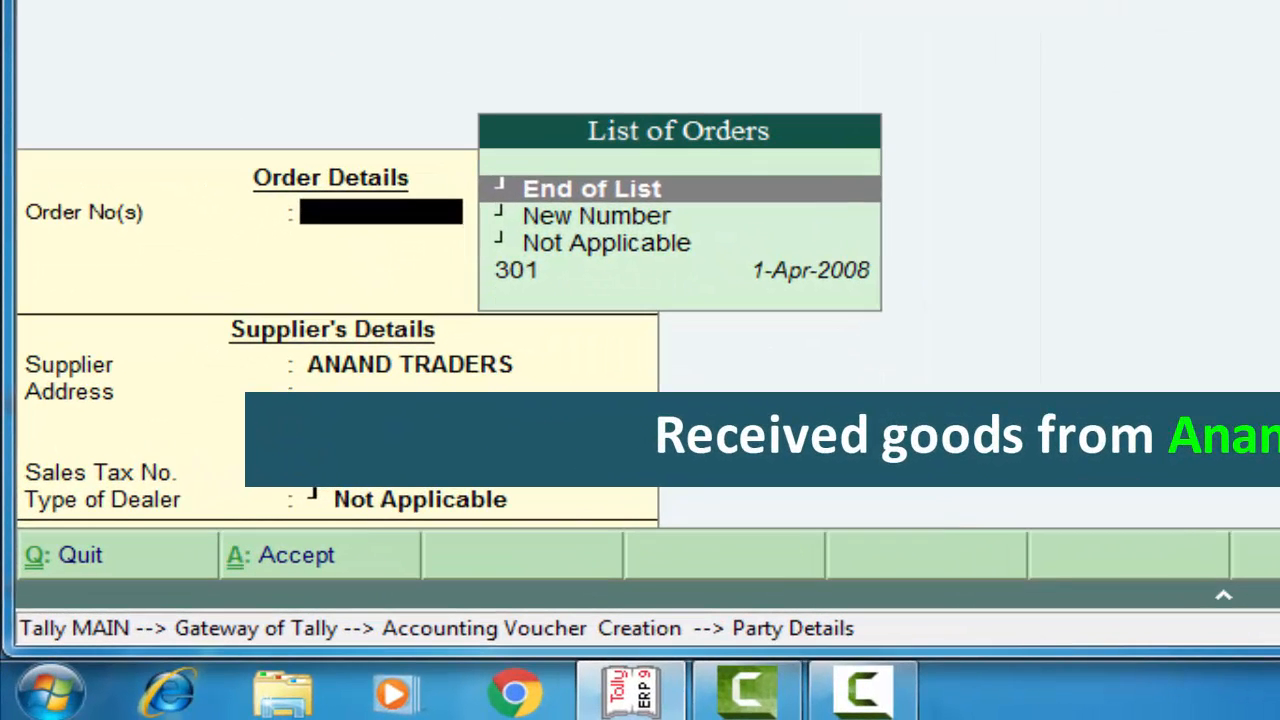
key("Down")
key("Down")
key("Down")
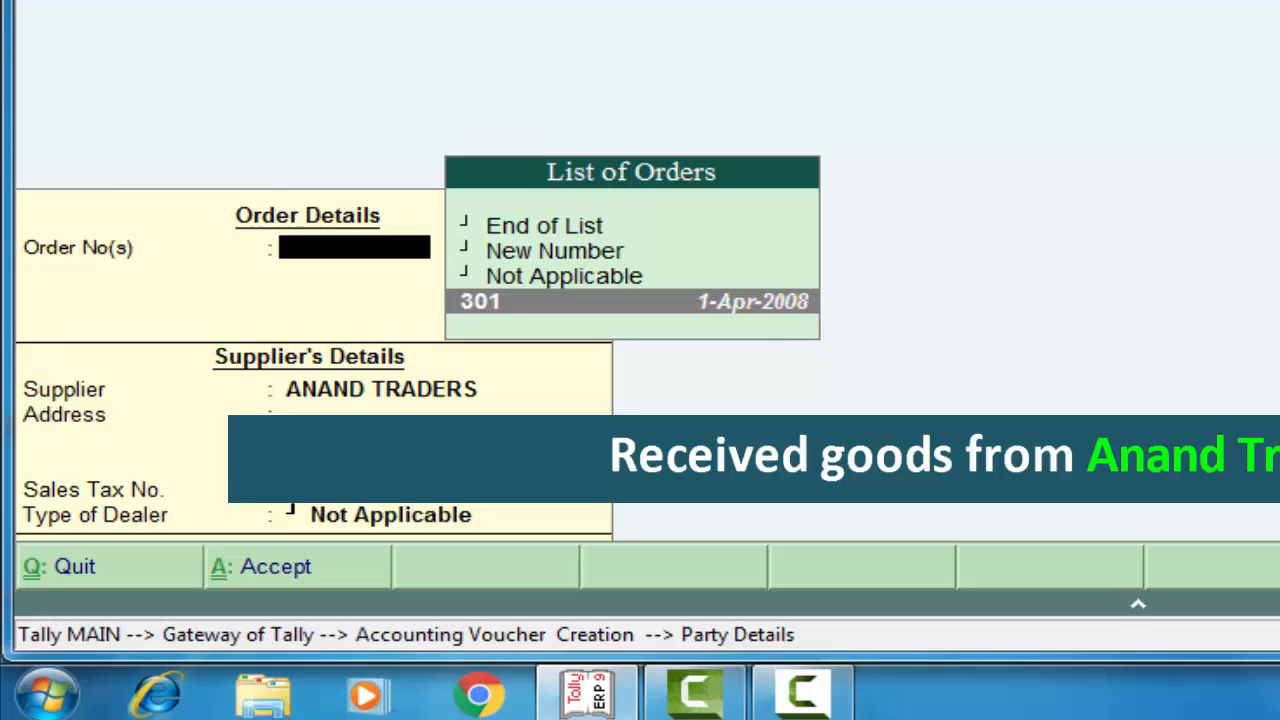
key("Return")
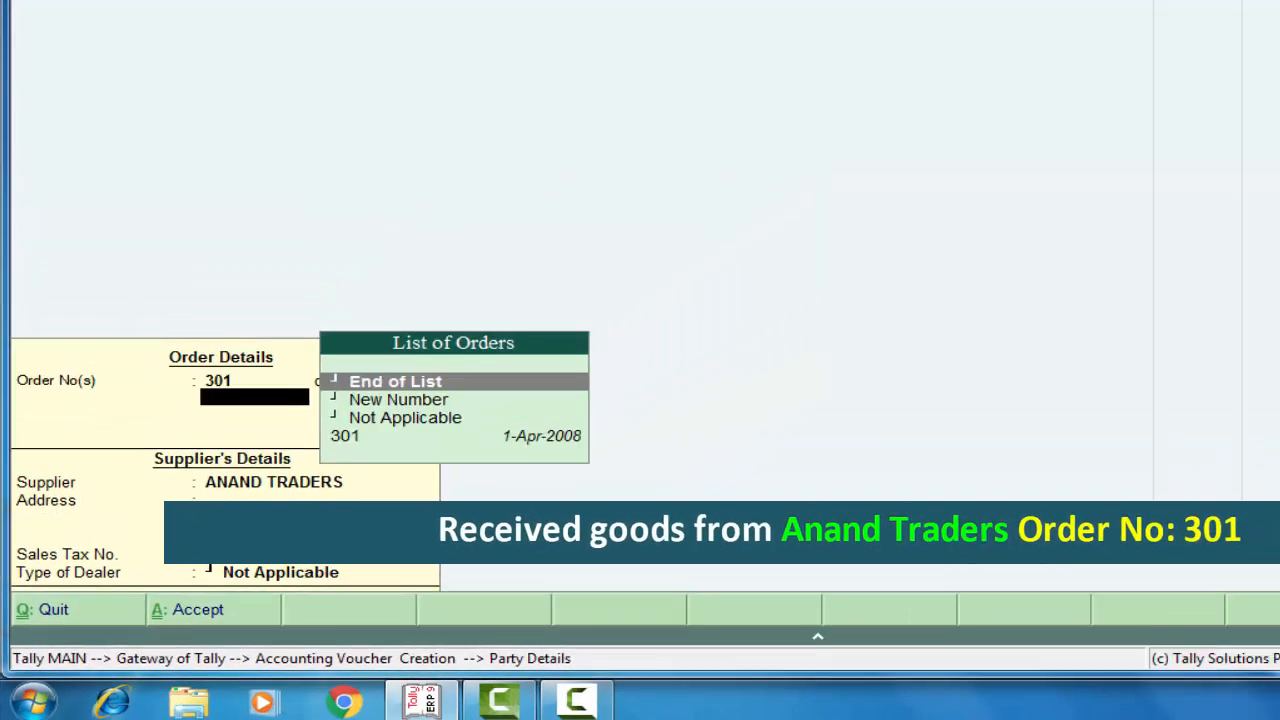
Complete the supplier details with their defaults and set the purchase ledger to PURCHASE.
key("Return")
key("Return")
key("Return")
key("Return")
key("Return")
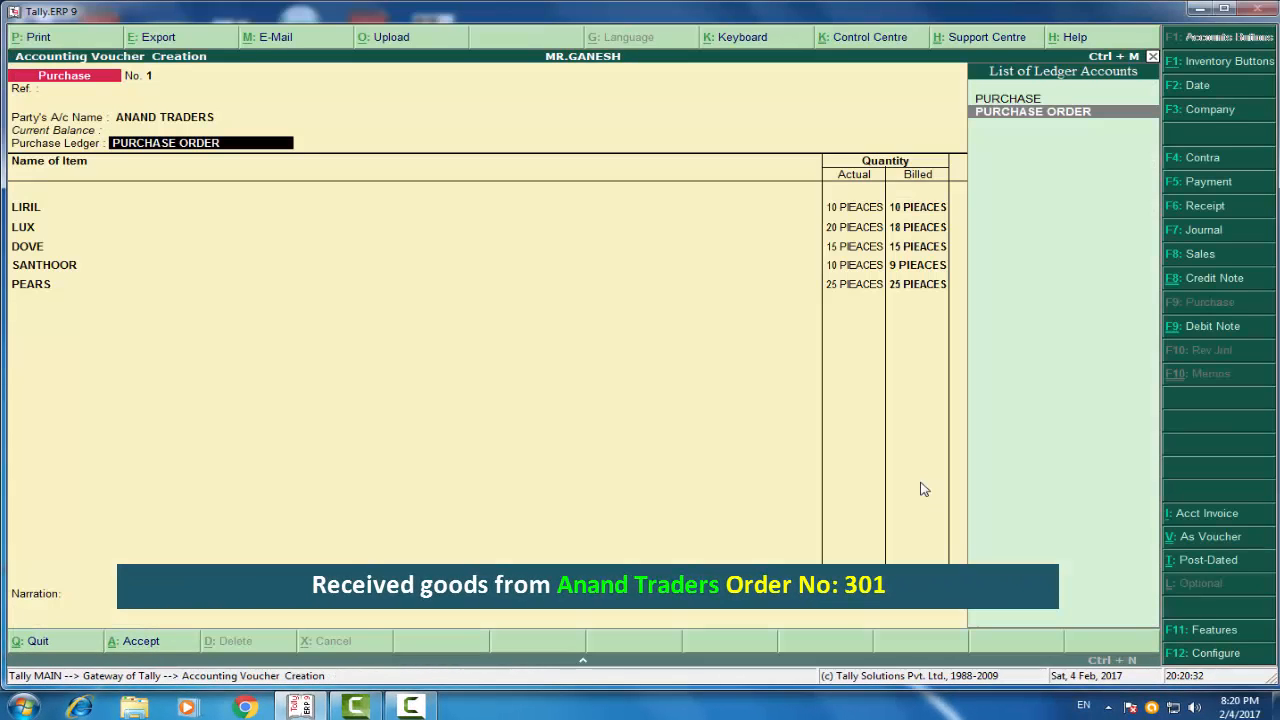
key("Up")
key("Return")
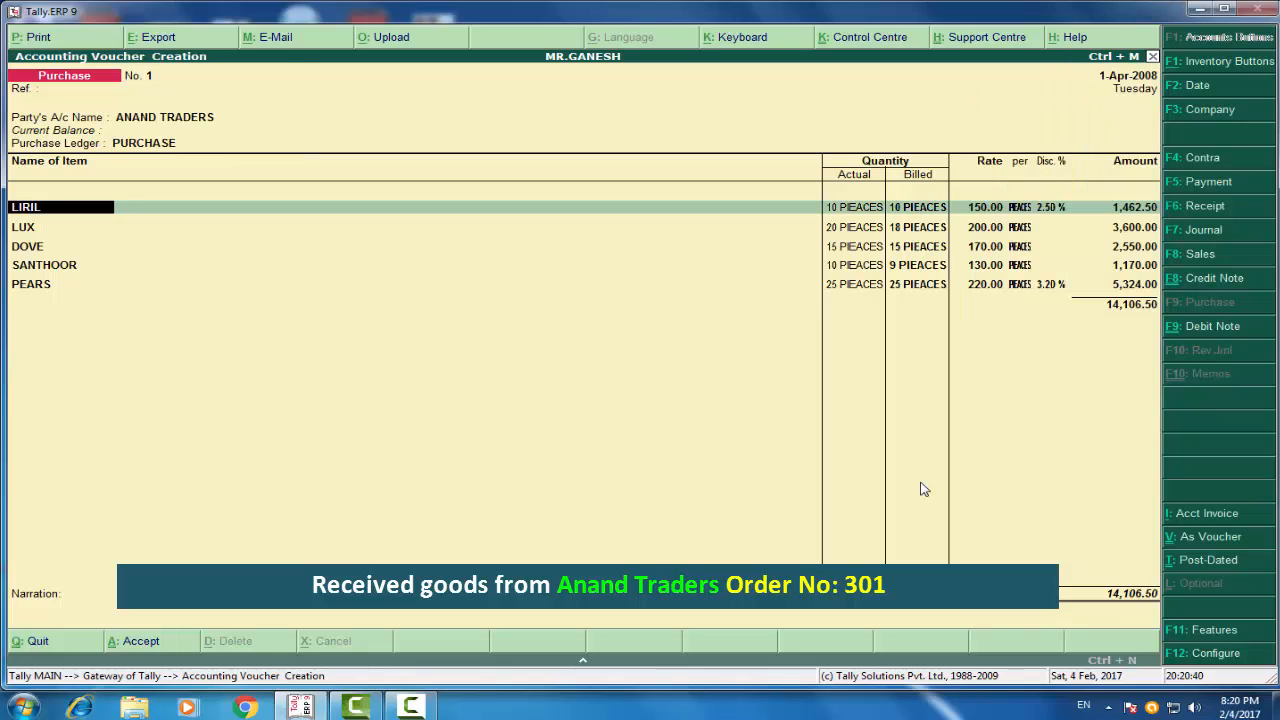
Accept the order's item allocations for LIRIL, LUX, DOVE, SANTHOOR and PEARS in the purchase voucher.
key("Return")
key("Return")
key("Return")
key("Return")
key("Return")
key("Return")
key("Return")
key("Return")
key("Return")
key("Return")
key("Return")
key("Return")
key("Return")
key("Return")
key("Return")
key("Return")
key("Return")
key("Return")
key("Return")
key("Return")
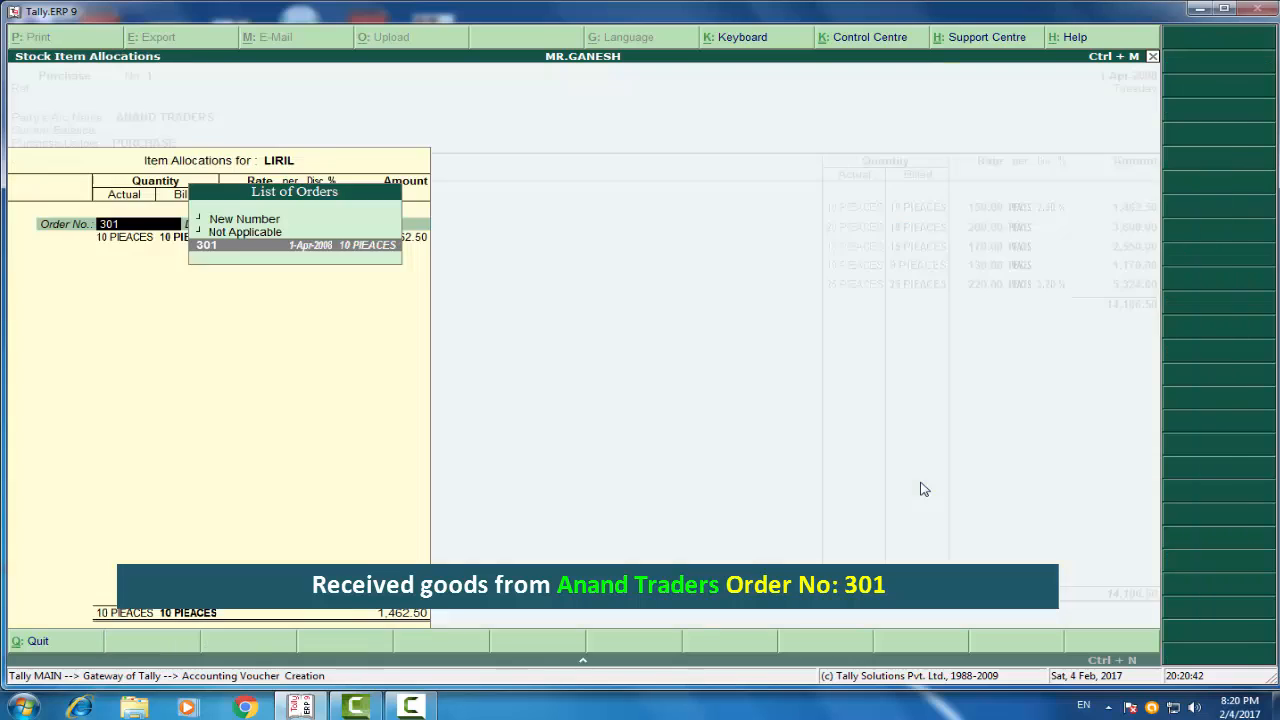
key("Return")
key("Return")
key("Return")
key("Return")
key("Return")
key("Return")
key("Return")
key("Return")
key("Return")
key("Return")
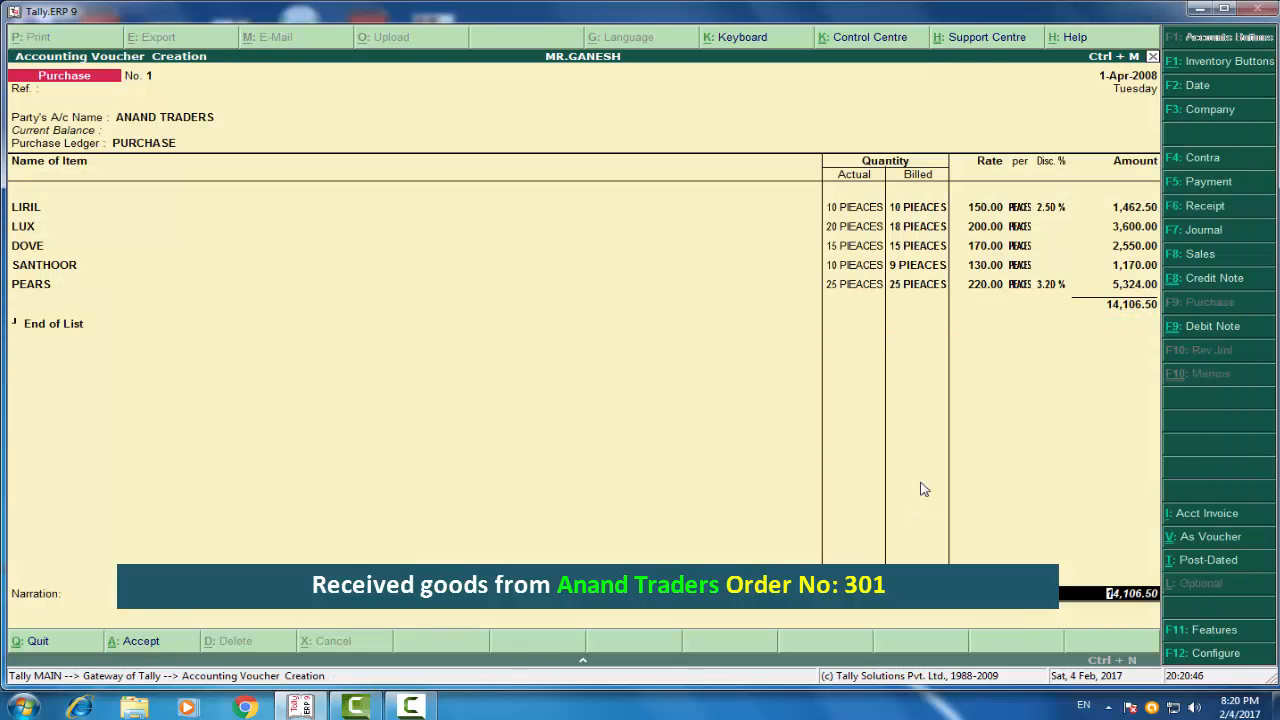
Leave the narration empty and save the purchase voucher.
key("Return")
key("Return")
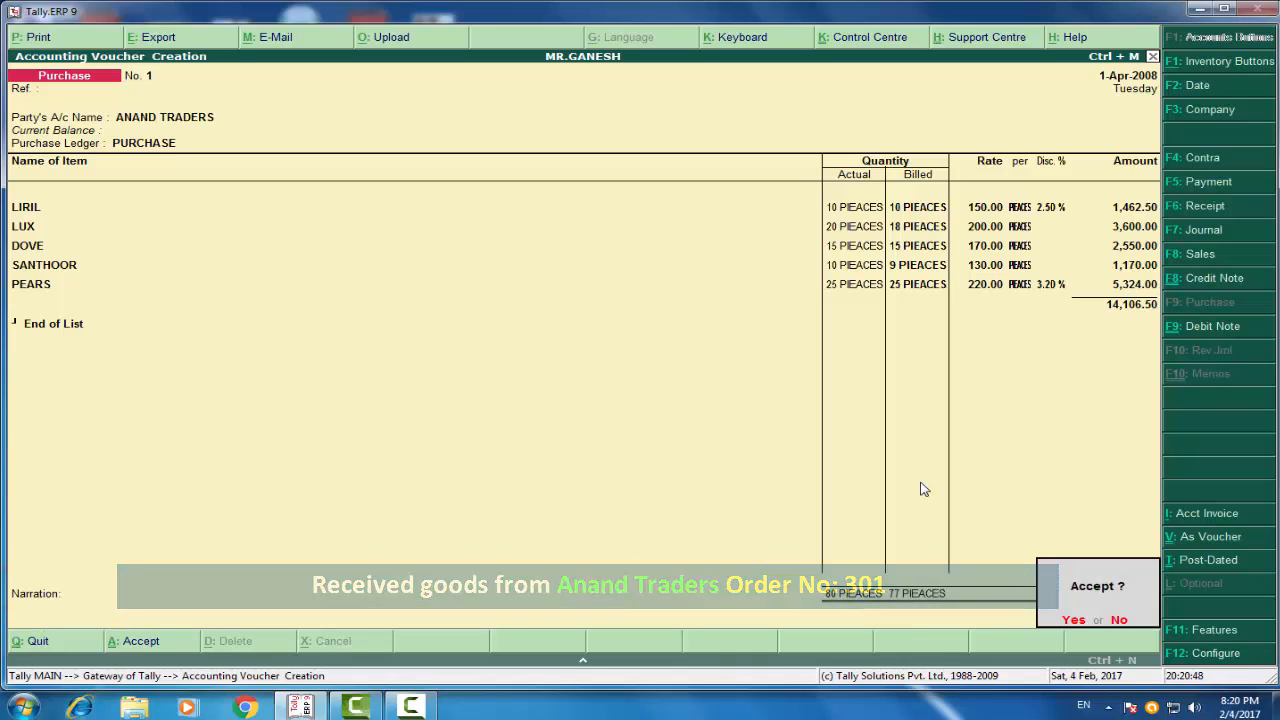
key("Return")
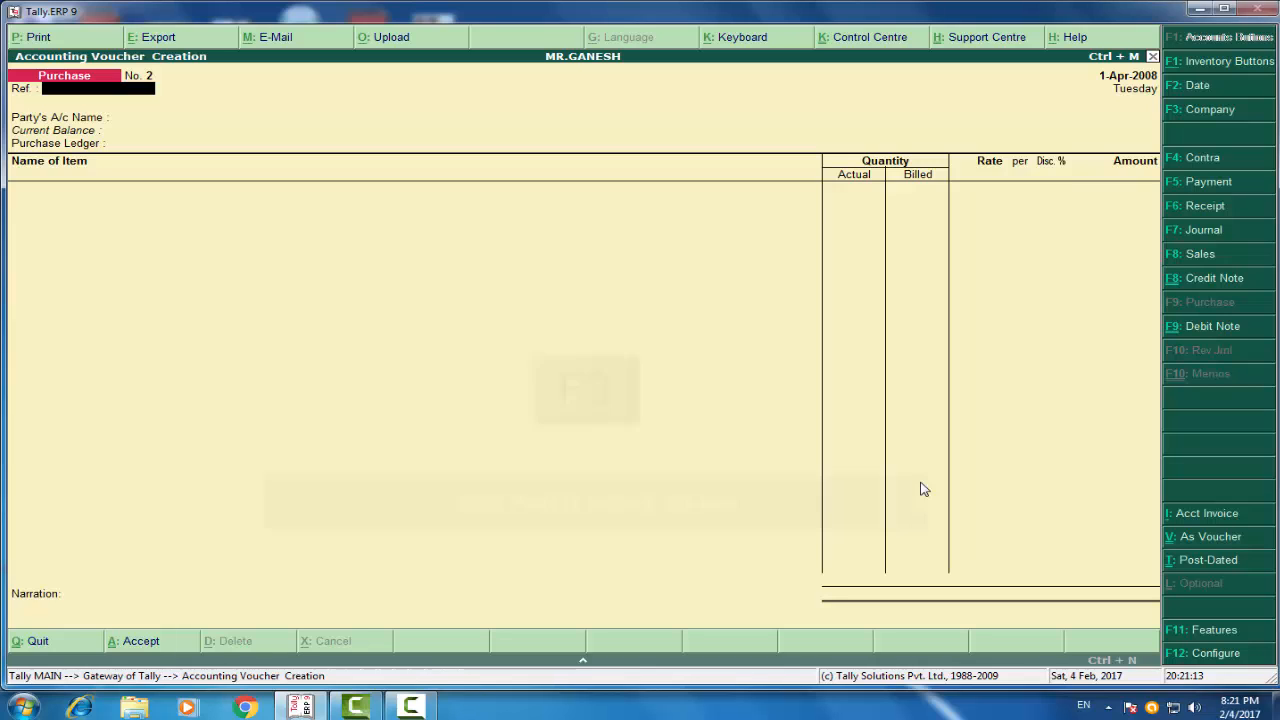
Start a payment voucher from the Cash account to ANAND TRADERS with an amount of 14106.50.
key("F5")
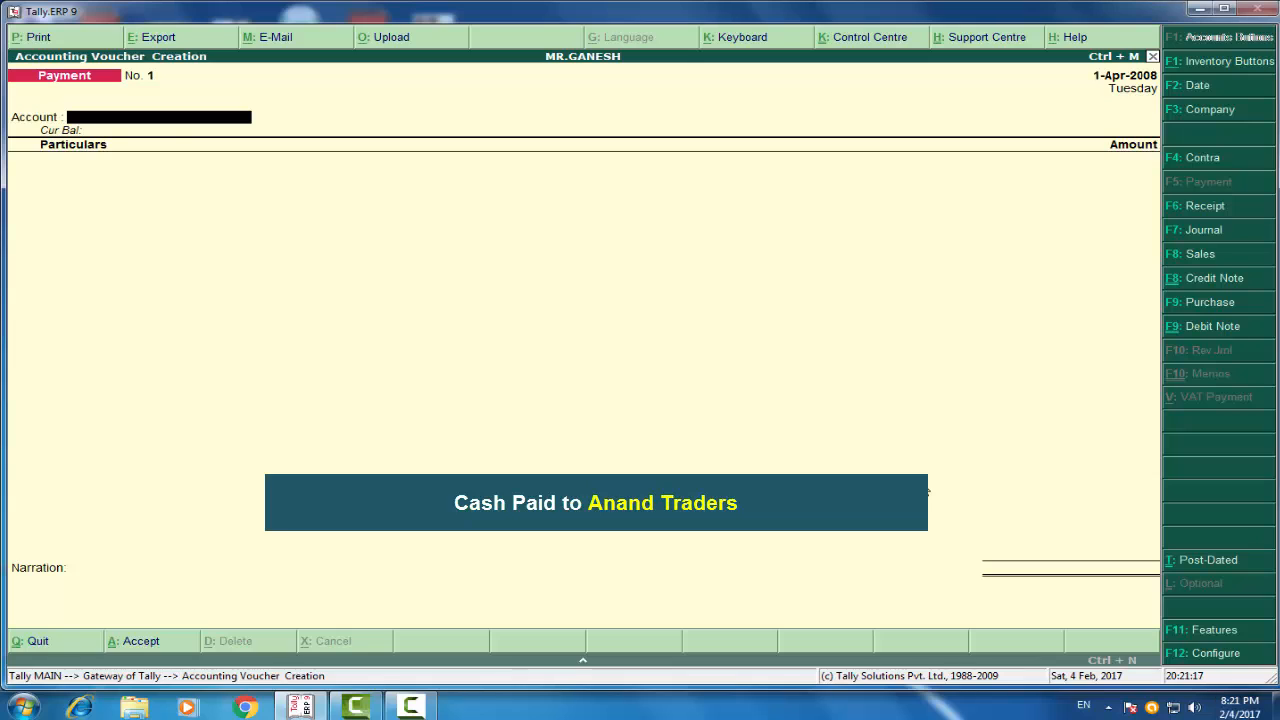
key("Return")
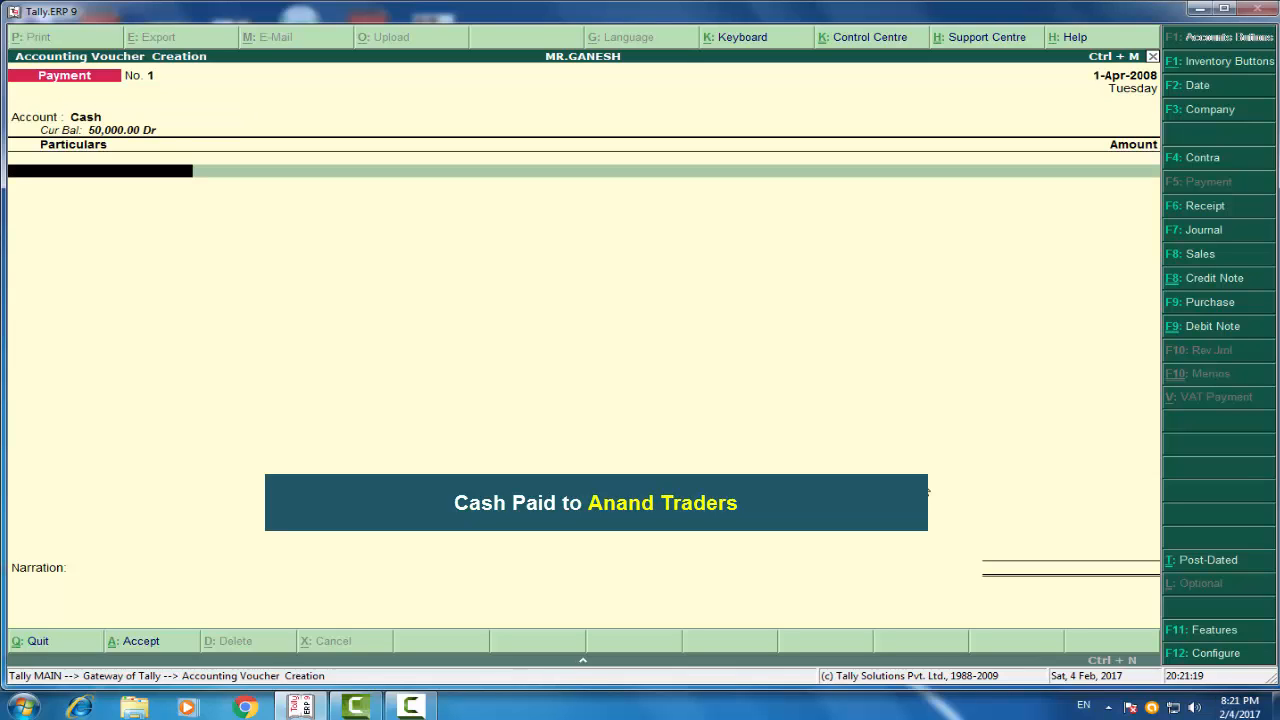
type("A")
key("Return")
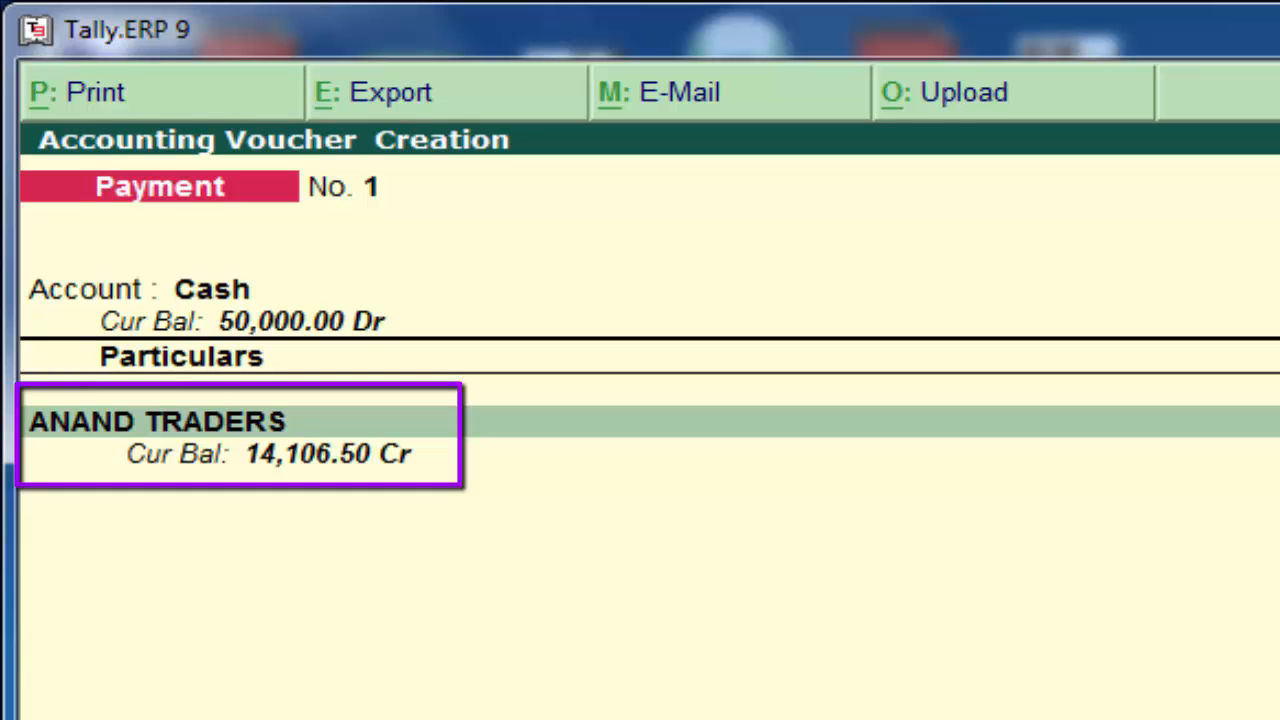
type("14106.50")
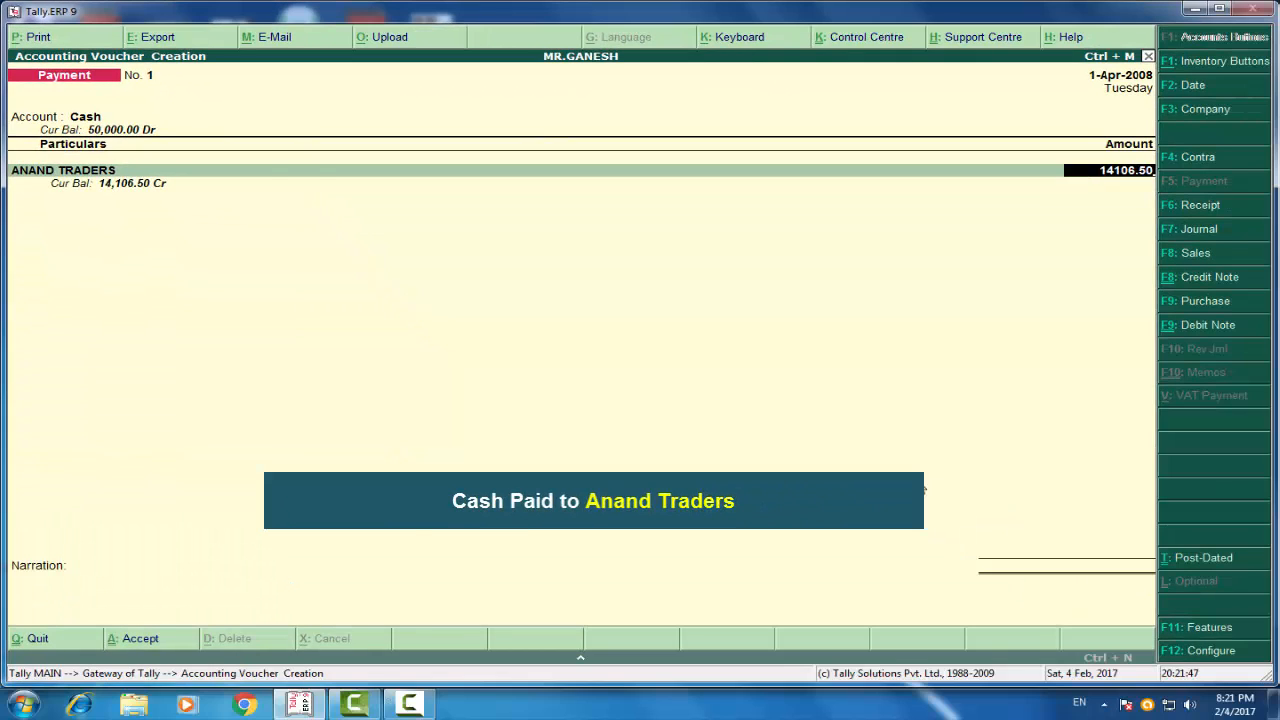
Allocate the full payment to ANAND TRADERS as On Account and complete the voucher entries without a narration.
key("Return")
key("Down")
key("Down")
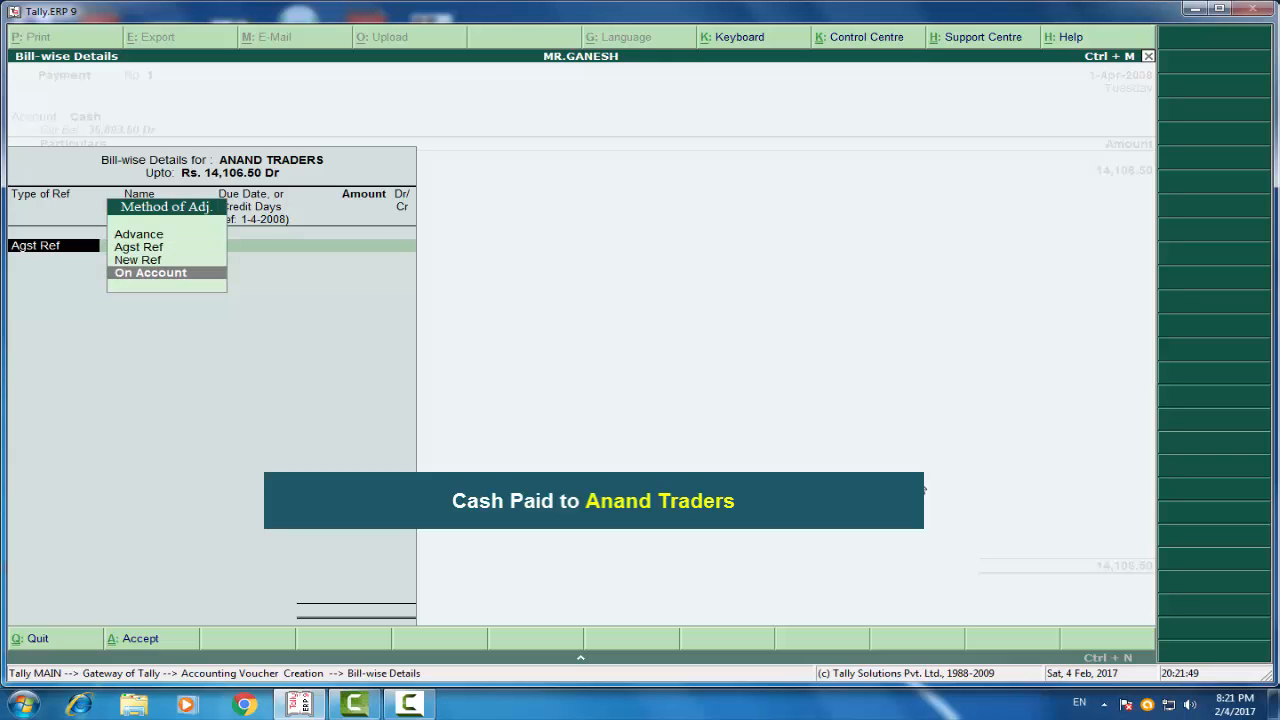
key("Return")
key("Return")
key("Return")
key("Return")
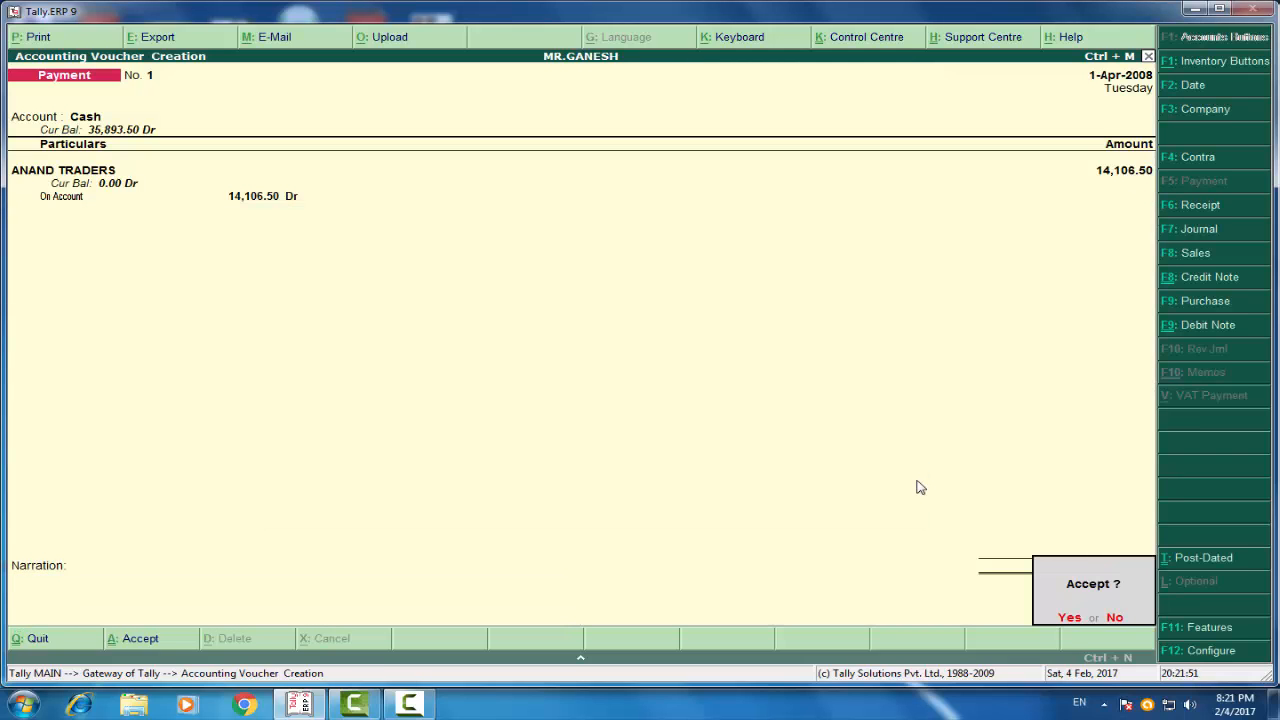
Save the payment voucher and start a sales order voucher with SINDHU TRADERS as the party account.
key("Return")
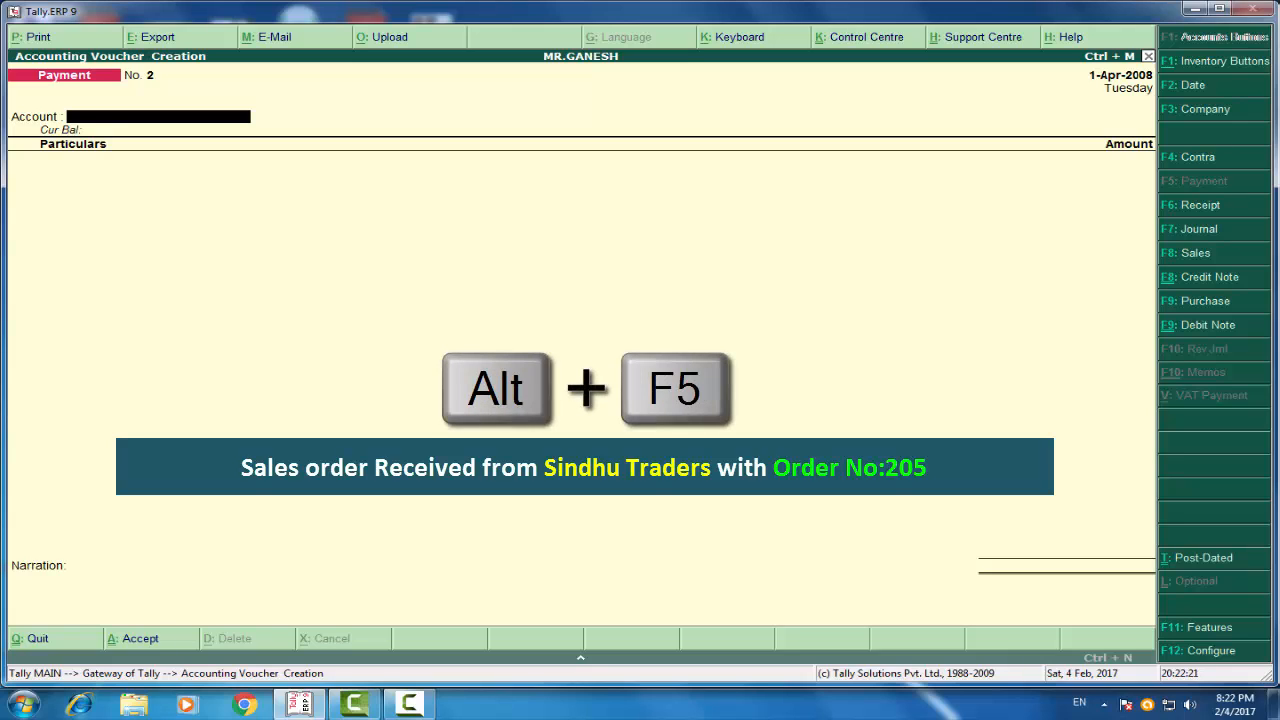
key("alt+F5")
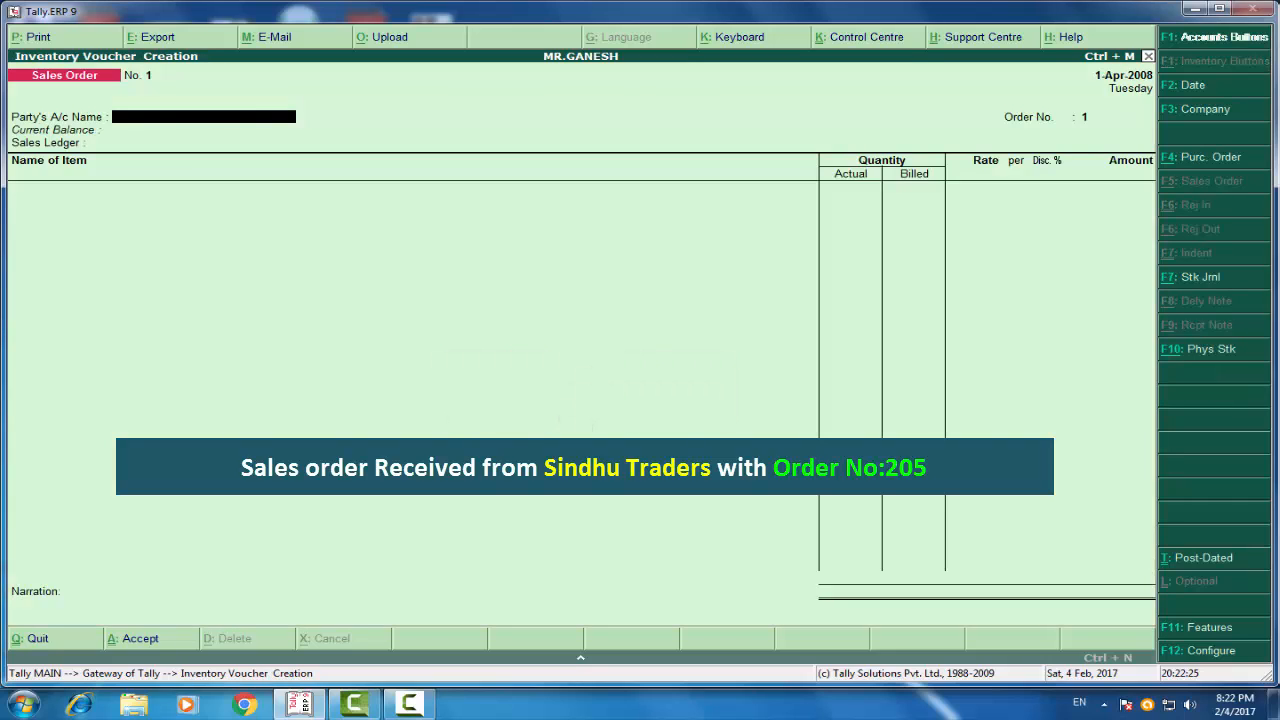
key("space")
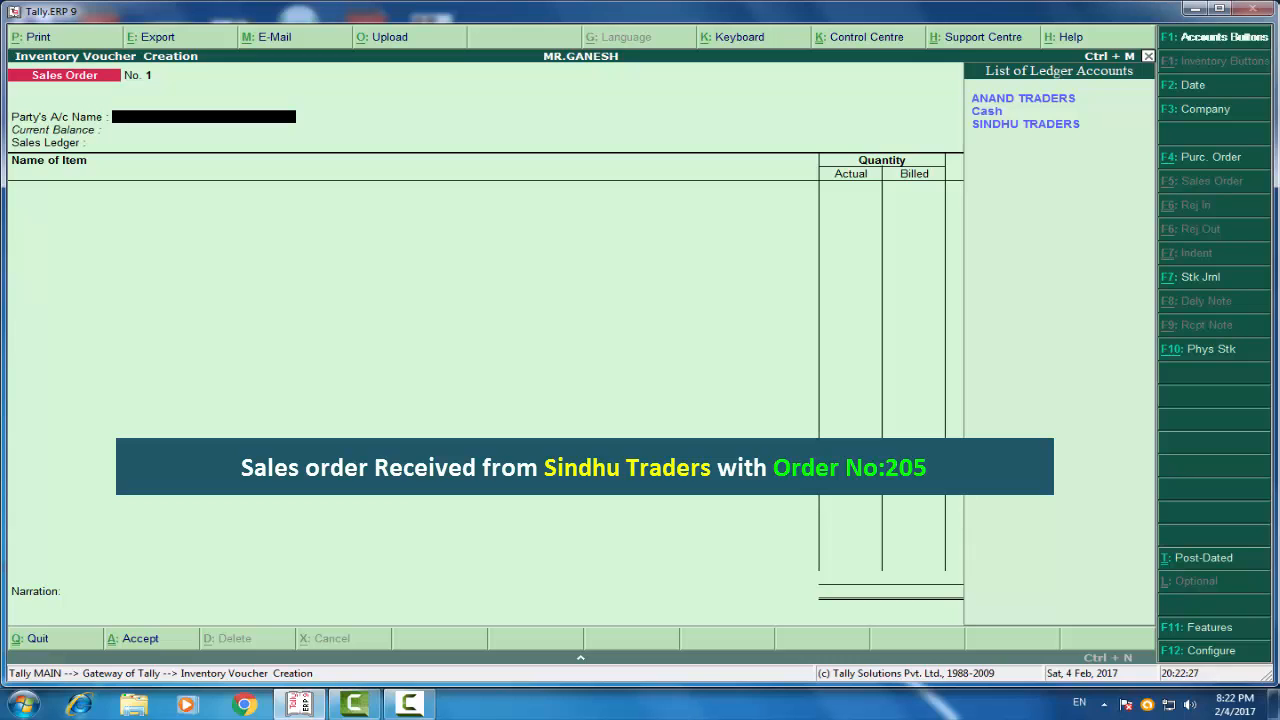
key("Down")
key("Down")
key("Down")
key("Return")
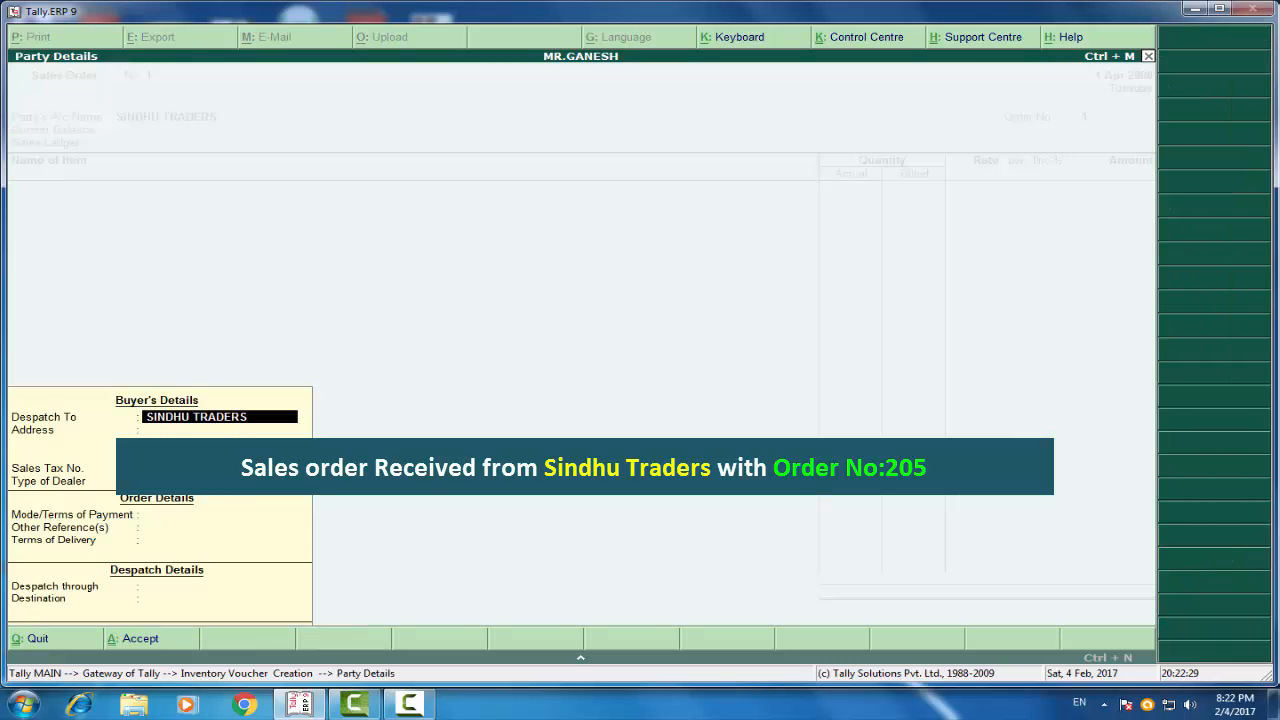
Accept the buyer, order and despatch details for SINDHU TRADERS without changes.
key("Return")
key("Return")
key("Return")
key("Return")
key("Return")
key("Return")
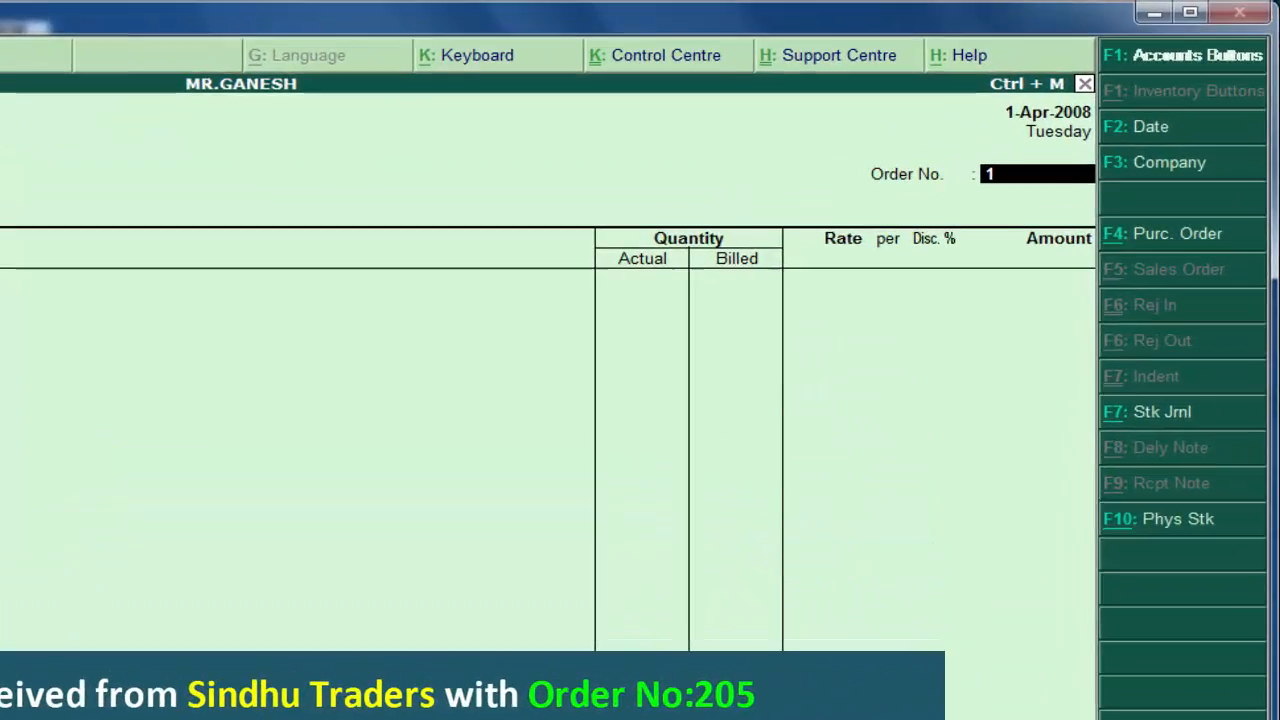
Enter the sales order number and choose SALES ORDER as the sales ledger.
type("205")
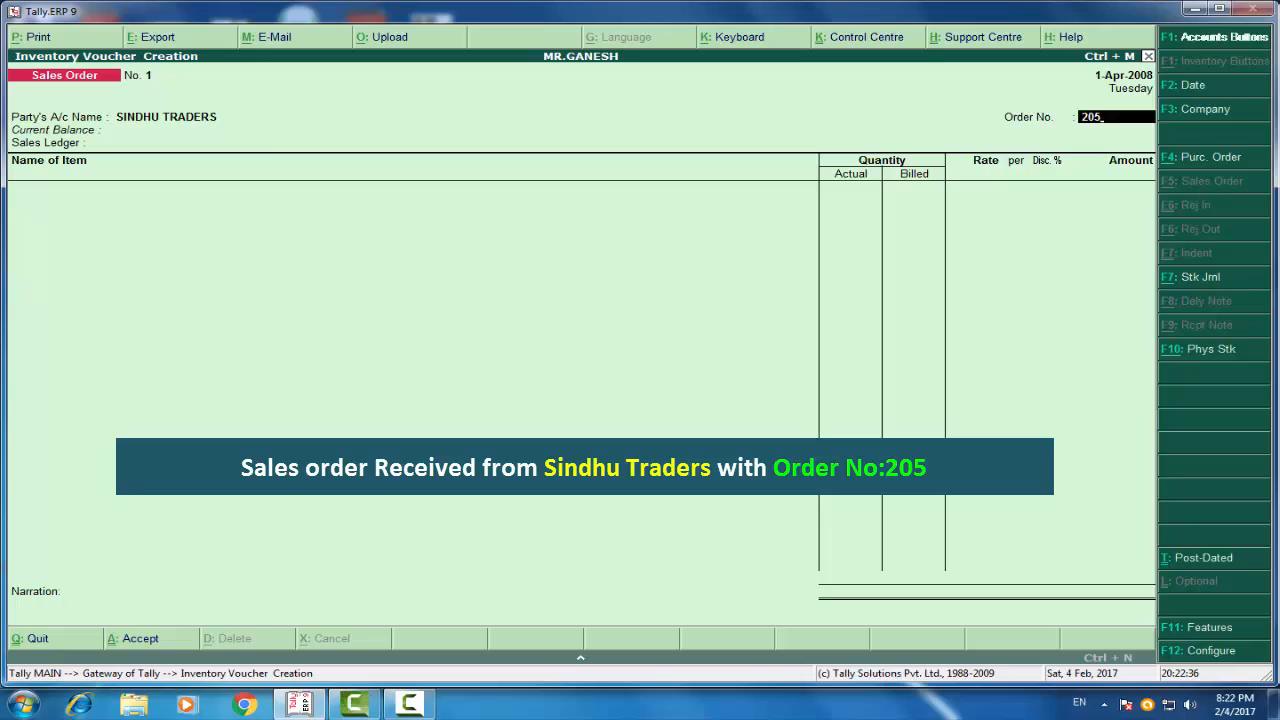
key("Return")
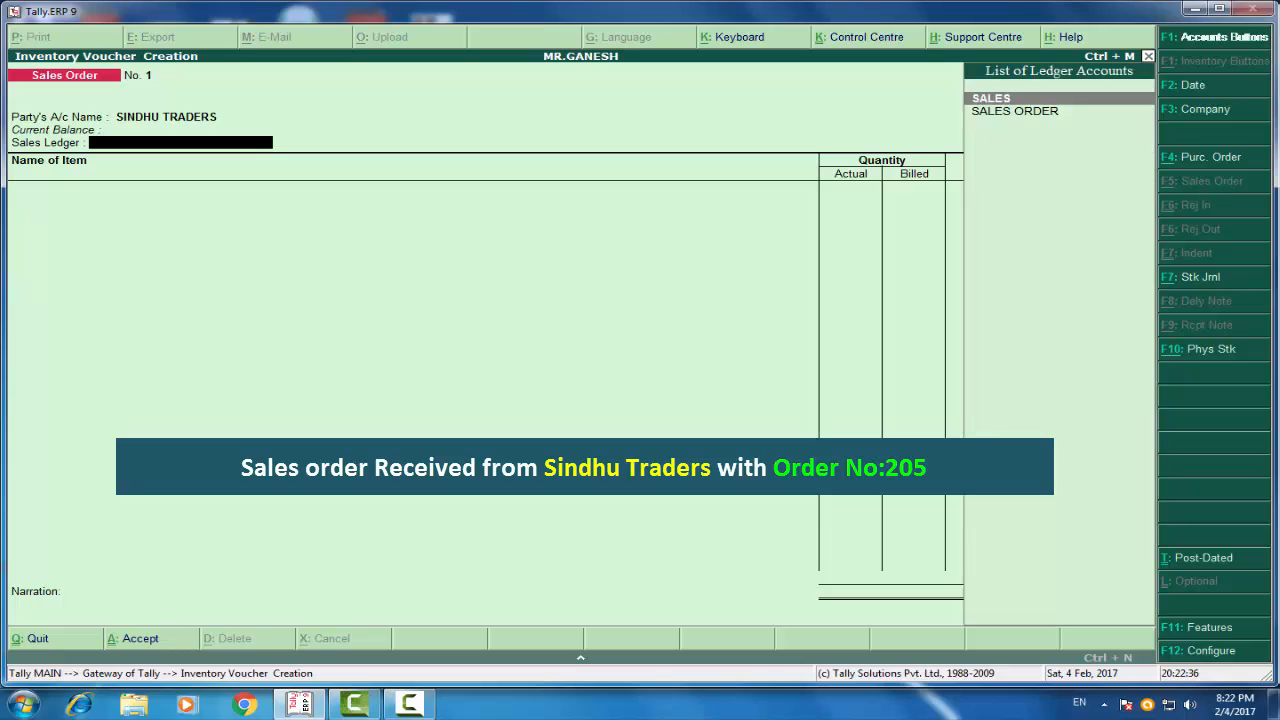
key("Down")
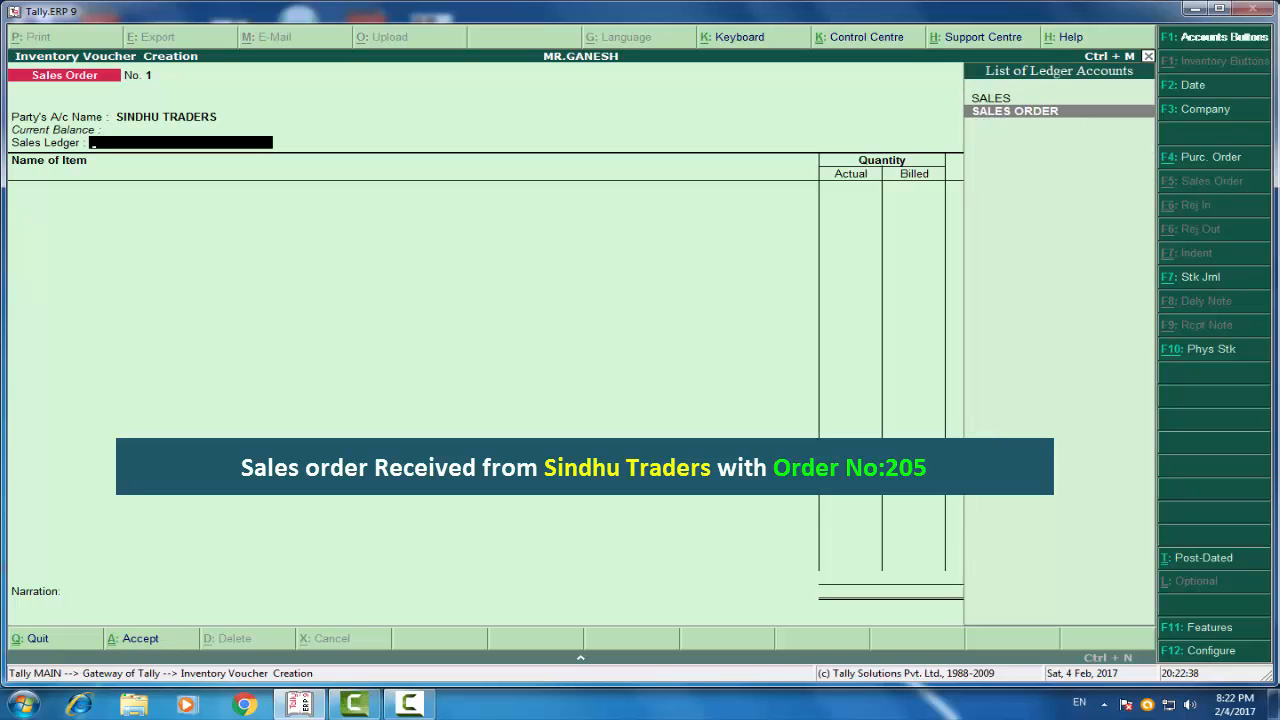
key("Return")
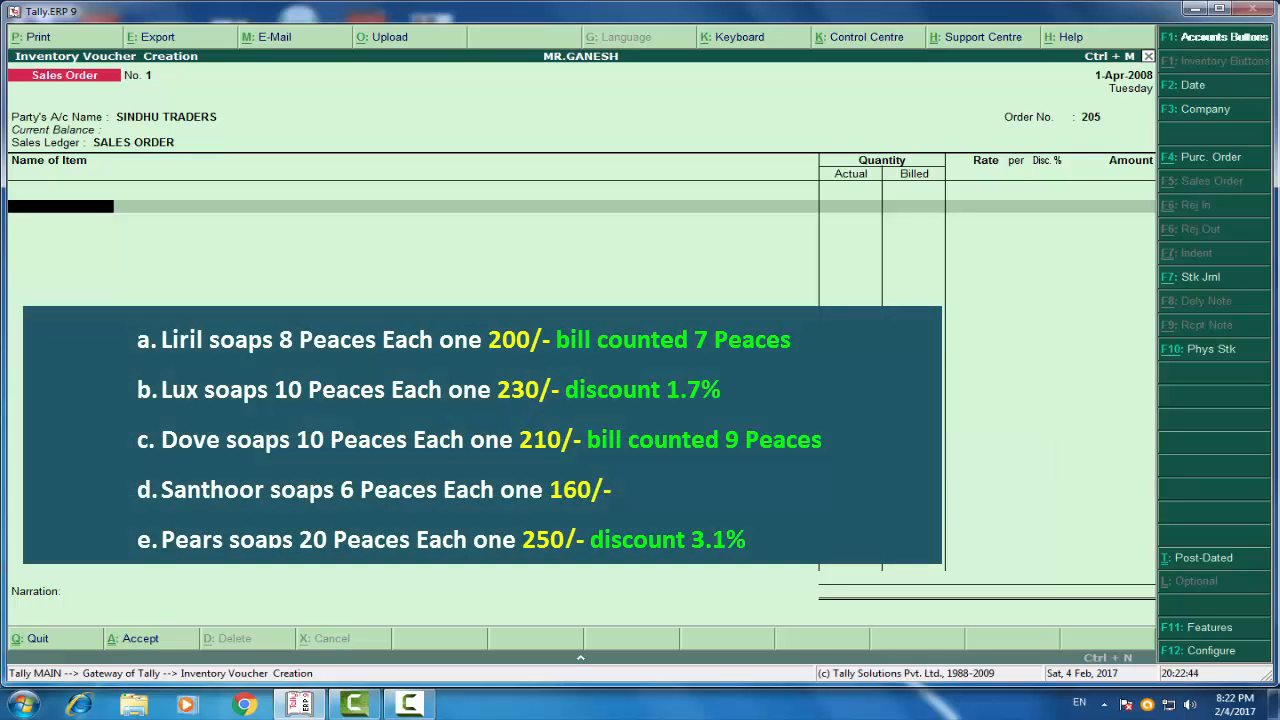
Add LIRIL to the sales order with 8 pieces actual, 7 pieces billed and a rate of 200.
type("Li")
key("Return")
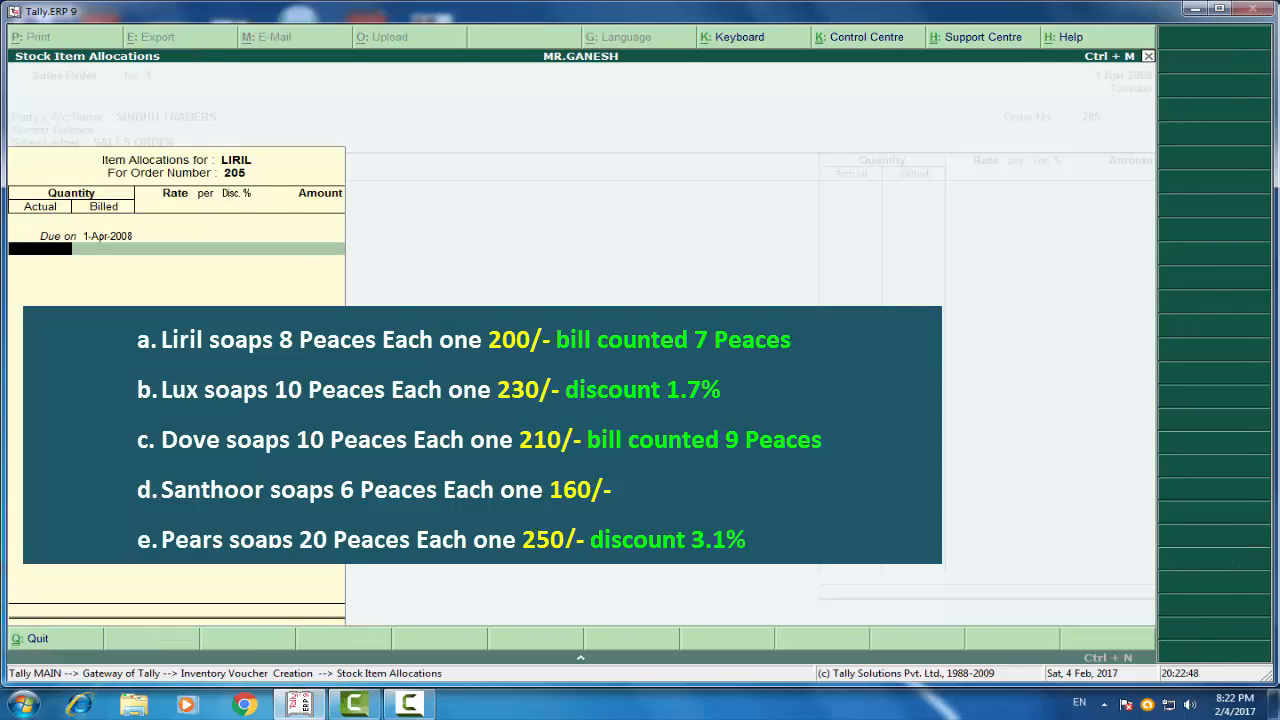
type("8")
key("Return")
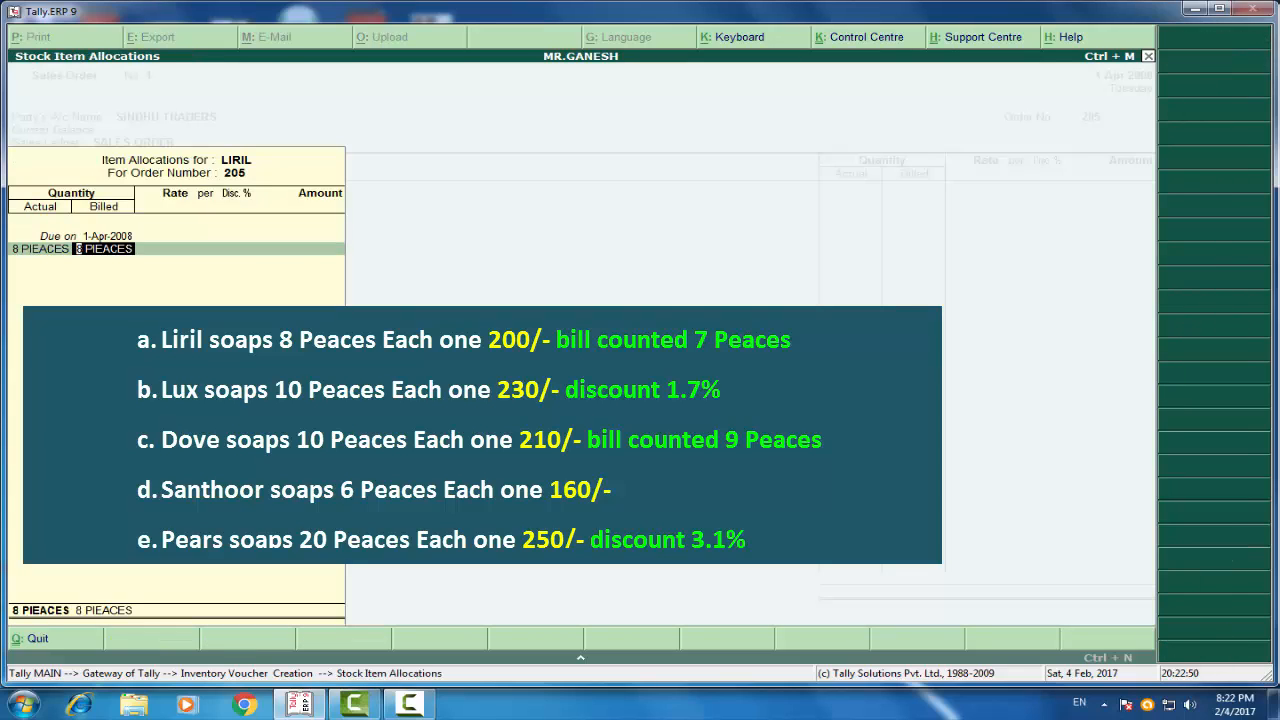
type("7")
key("Return")
type("200")
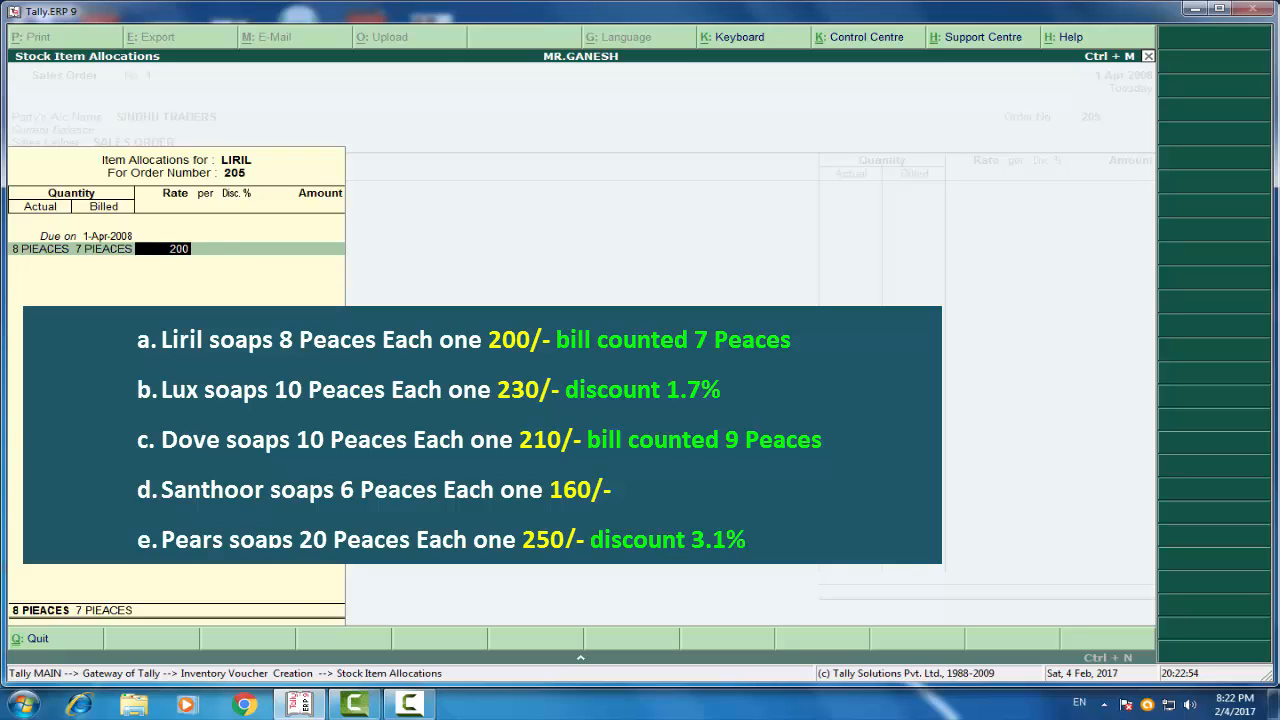
key("Return")
key("Return")
key("Return")
key("Return")
key("Return")
key("Return")
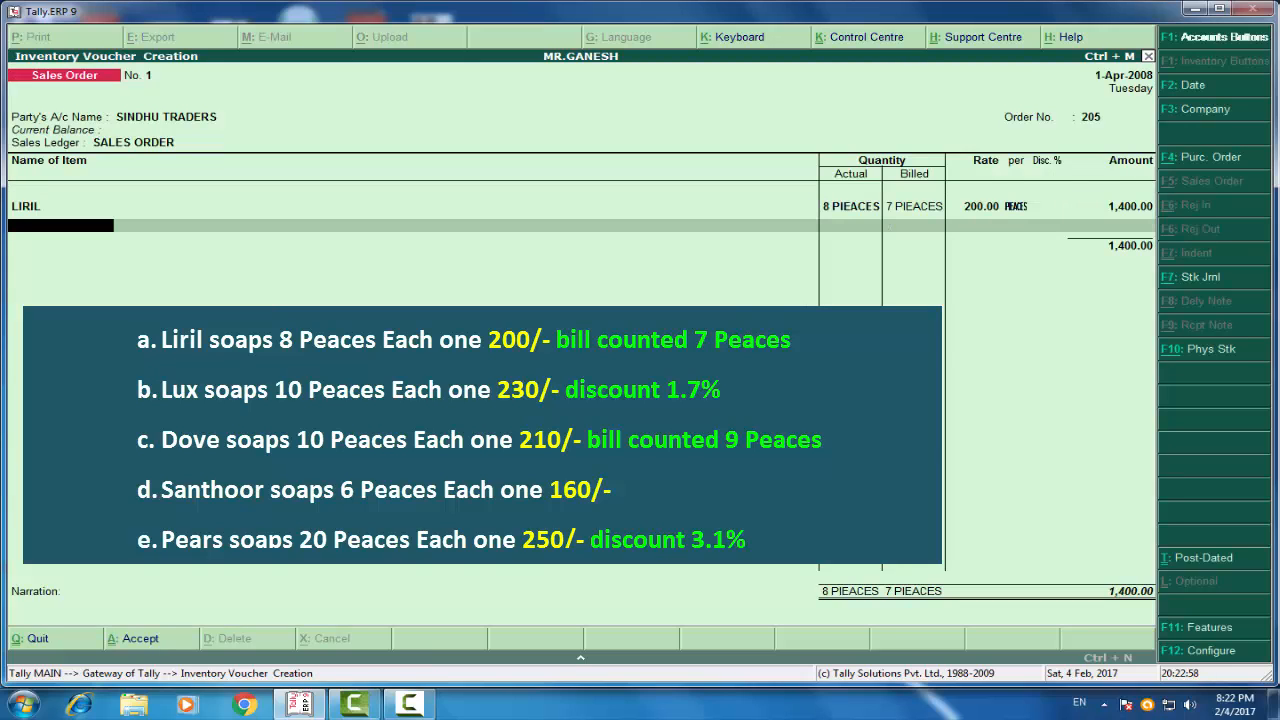
Add LUX to the sales order with an actual and billed quantity of 18 pieces.
type("l")
key("Down")
key("Down")
key("Return")
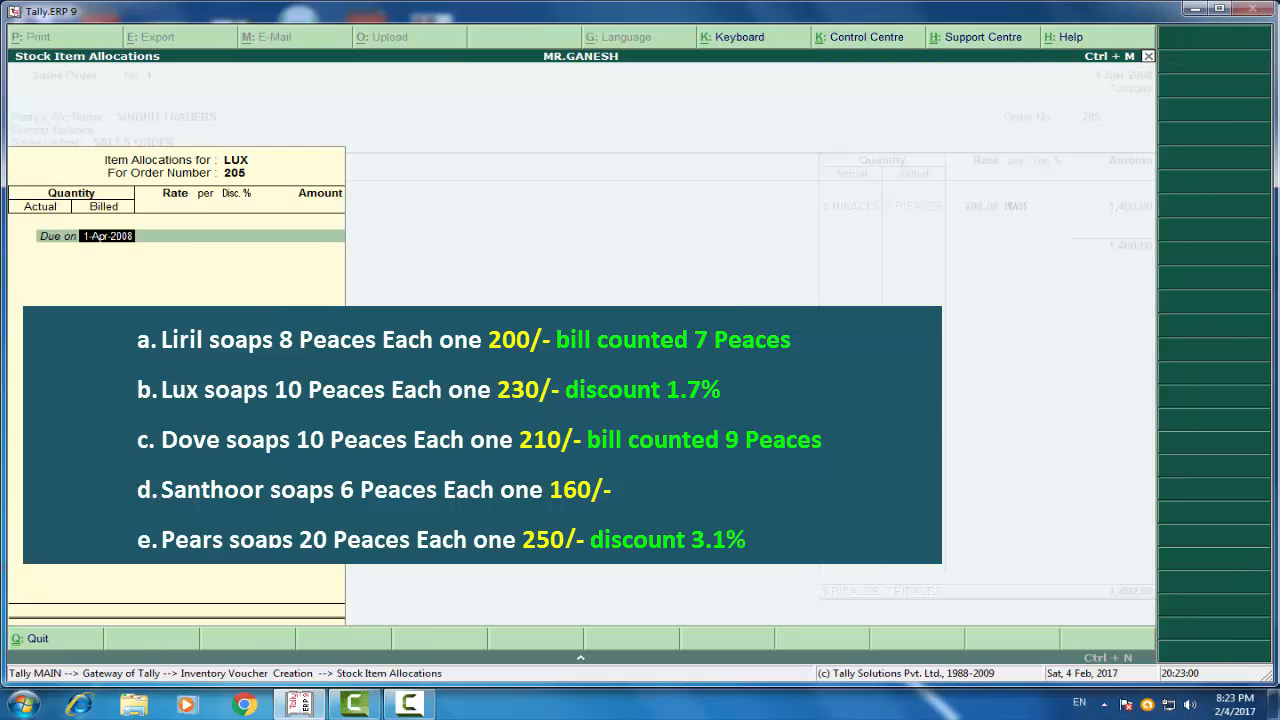
key("Return")
type("1")
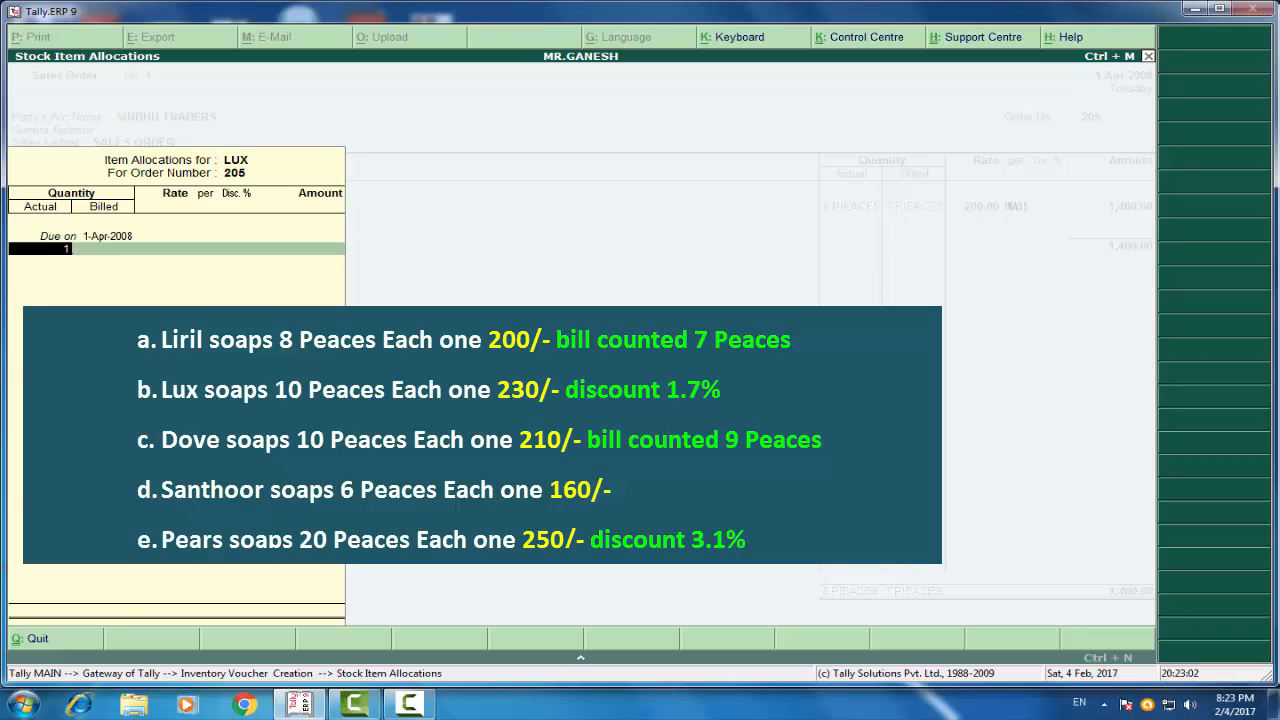
type("8")
key("Return")
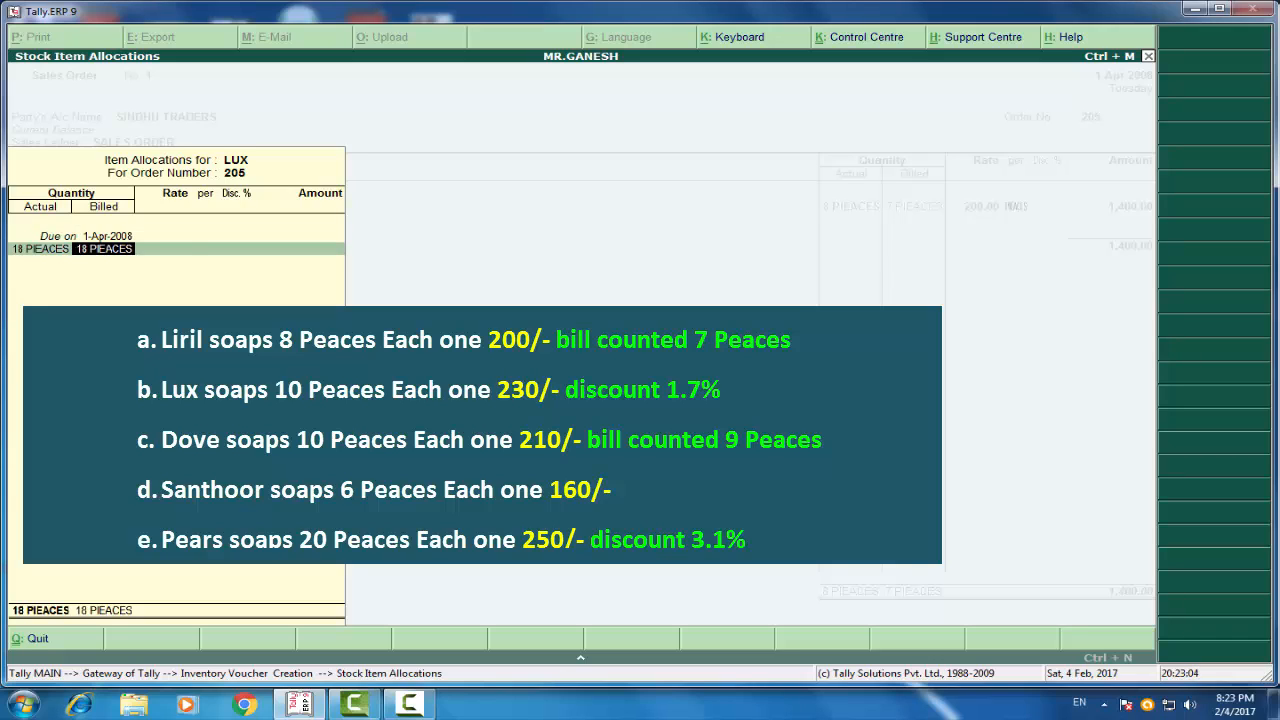
key("Return")
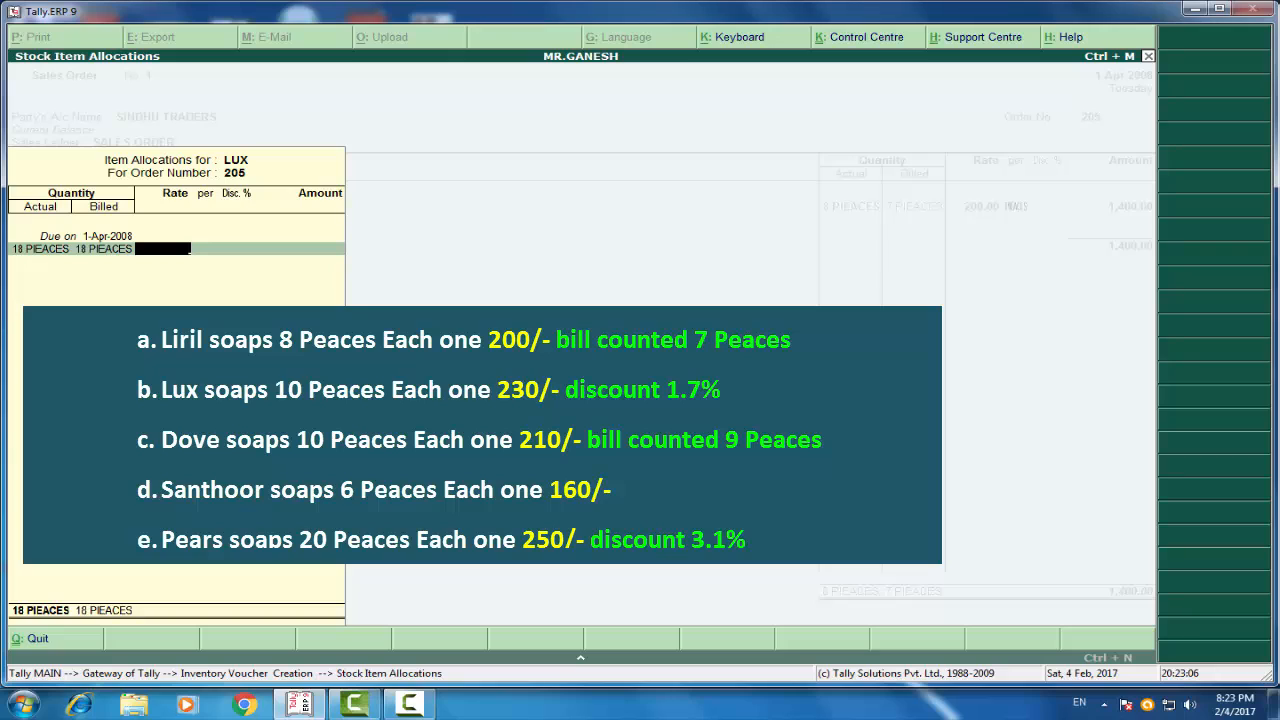
Set the LUX rate to 230 per piece with a 1.7% discount and complete its item allocation.
type("230")
key("Return")
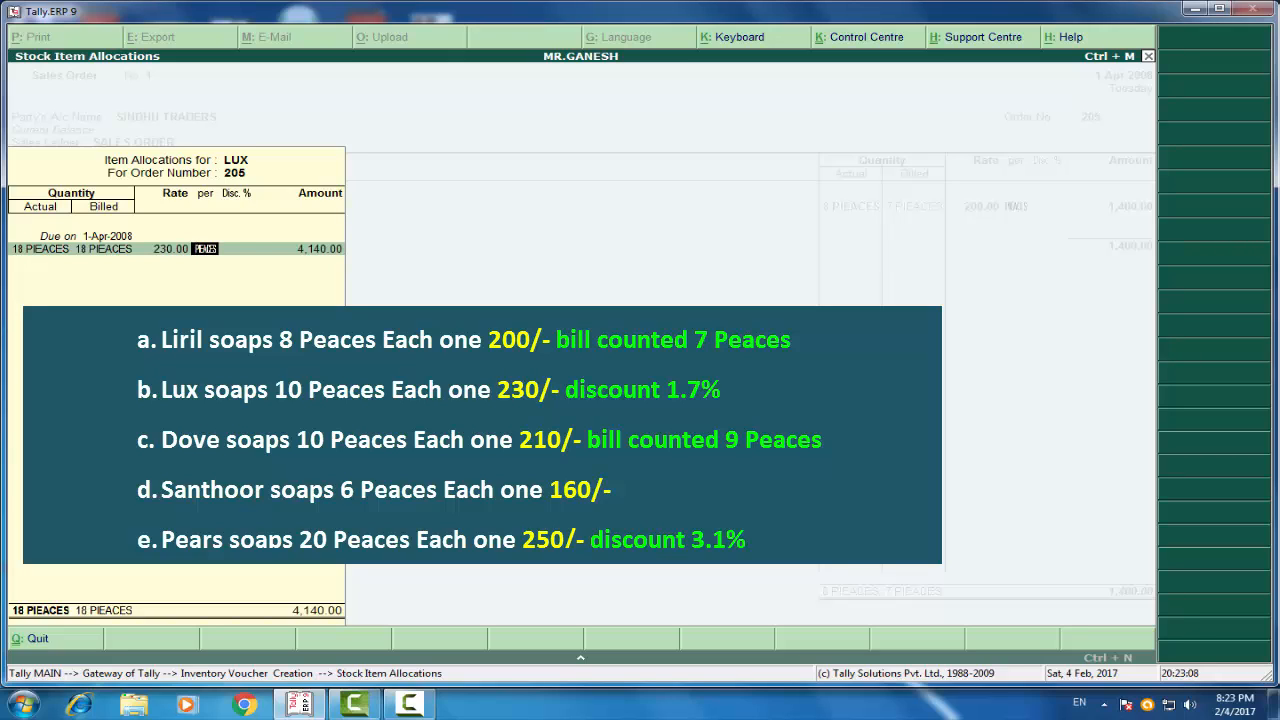
key("Return")
type("1.7")
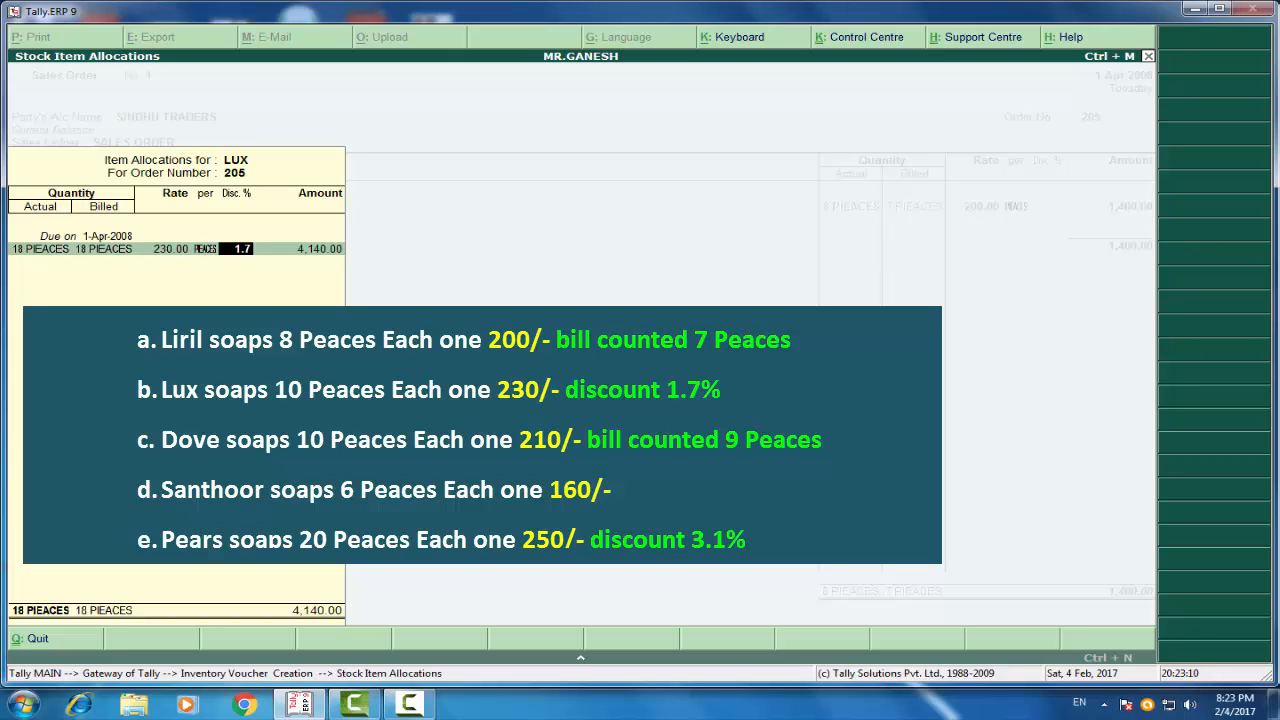
key("Return")
key("Return")
key("Return")
key("Return")
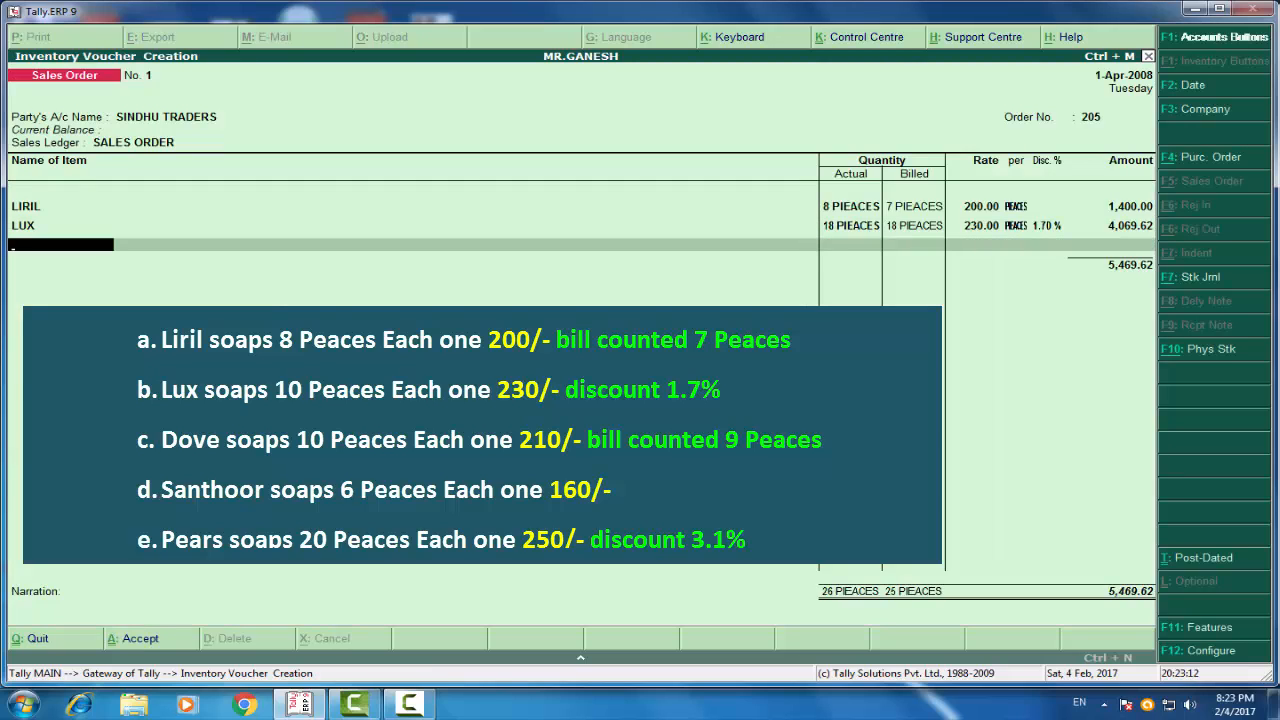
Add DOVE to the sales order with 10 pieces actual, 9 pieces billed and a rate of 210.
key("Return")
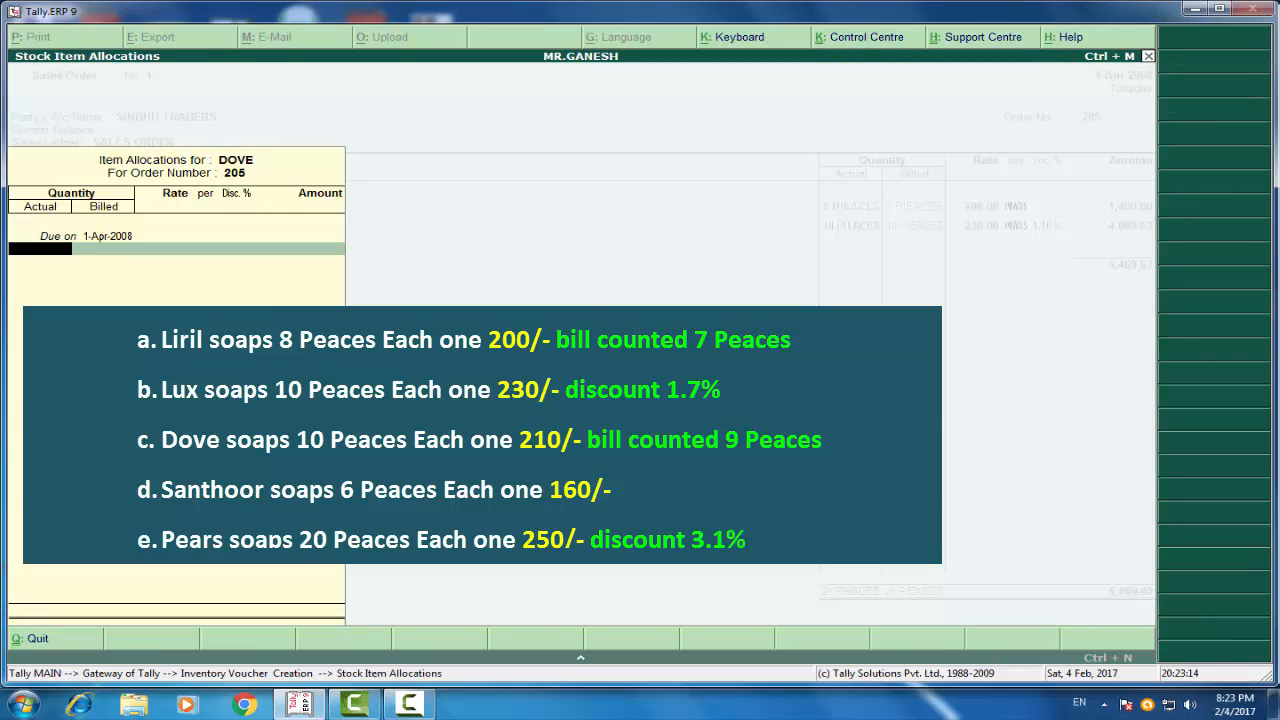
type("10")
key("Return")
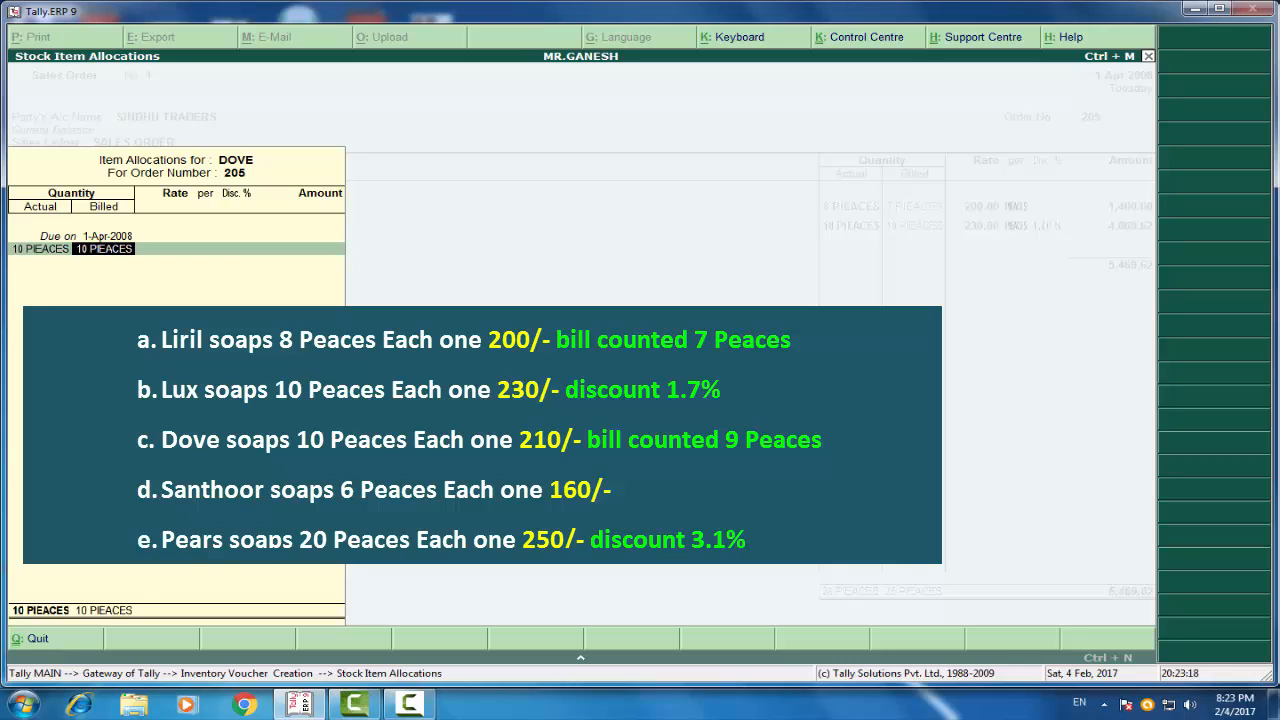
type("9")
key("Return")
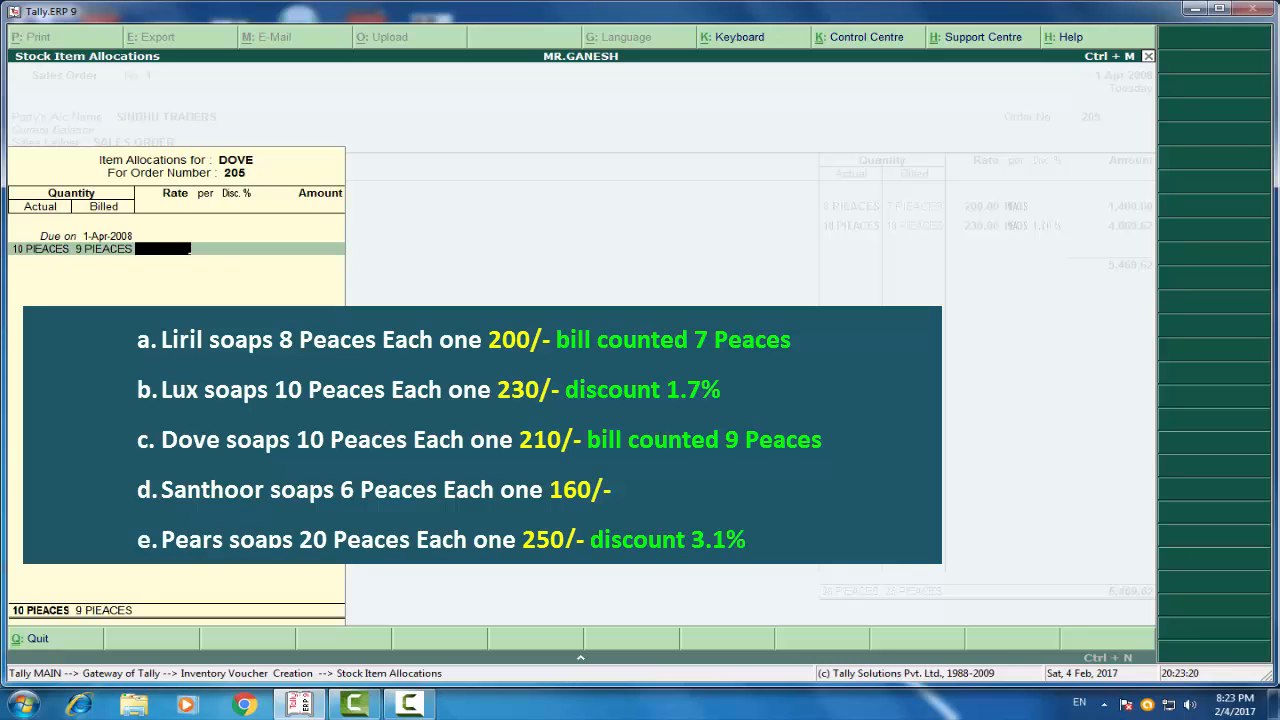
type("210")
key("Return")
key("Return")
key("Return")
key("Return")
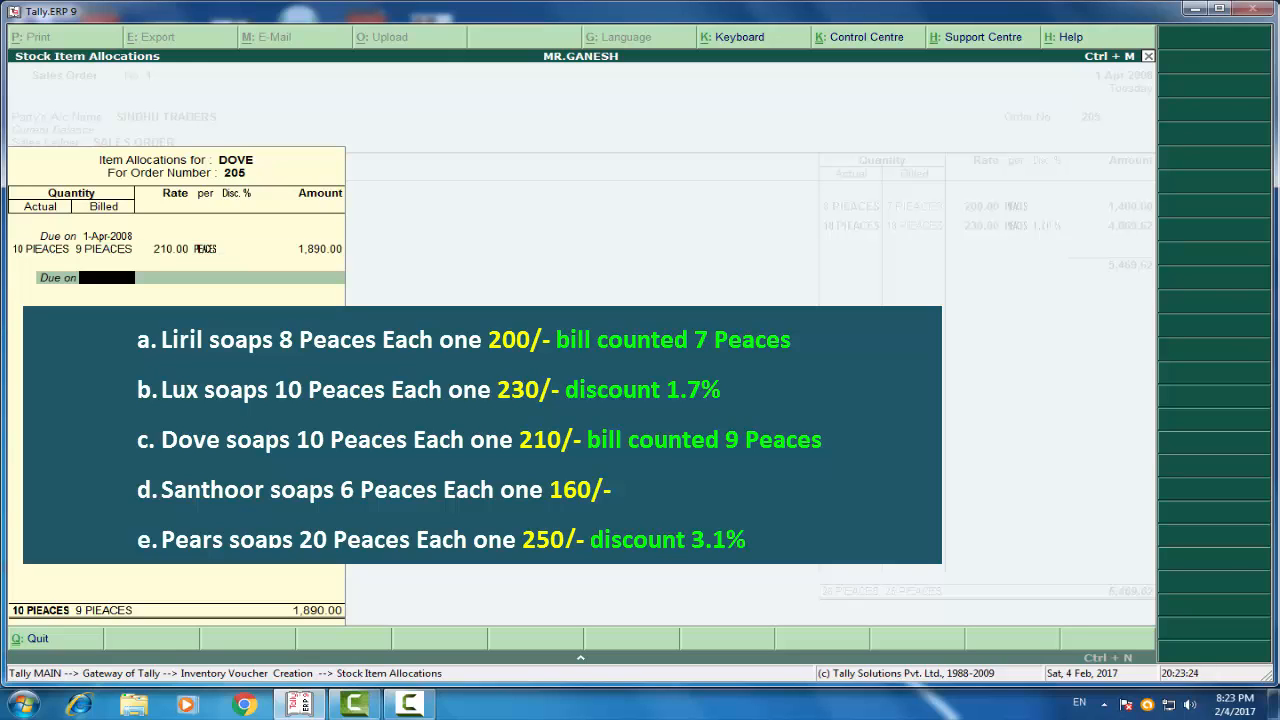
key("Return")
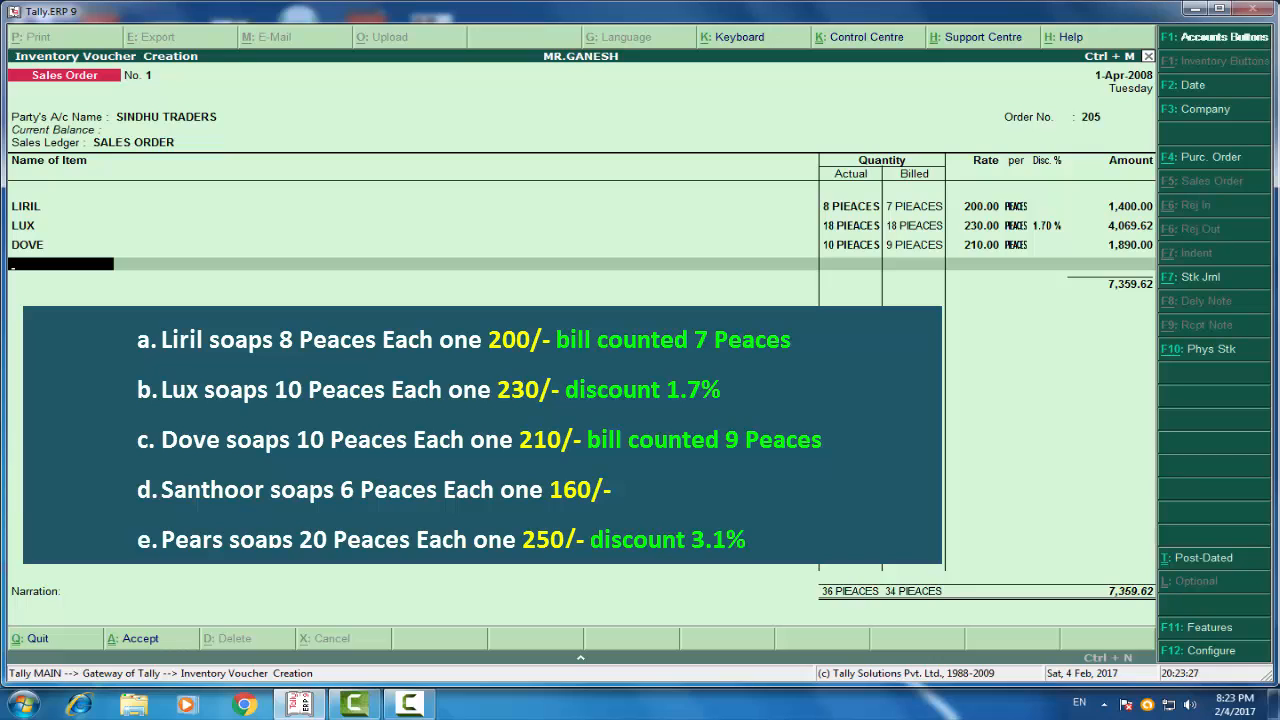
Add SANTHOOR to the sales order with 6 pieces actual and billed at a rate of 160.
type("s")
key("Return")
key("Return")
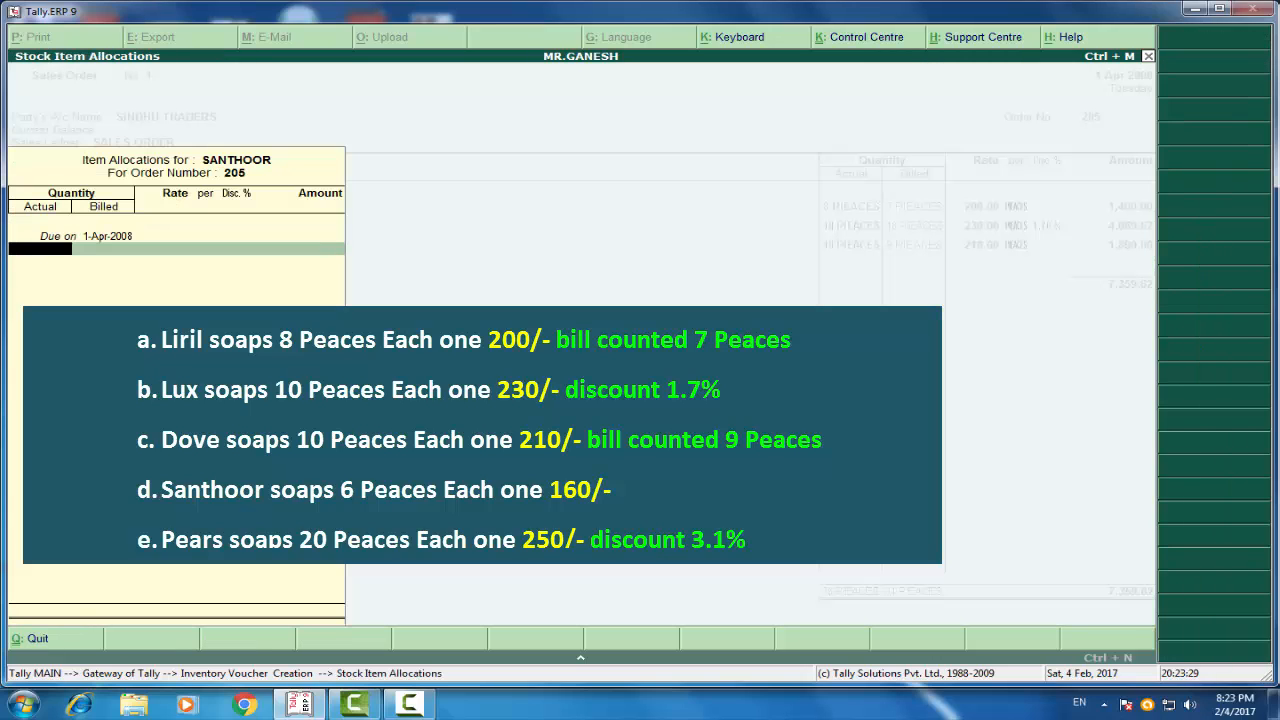
type("6")
key("Return")
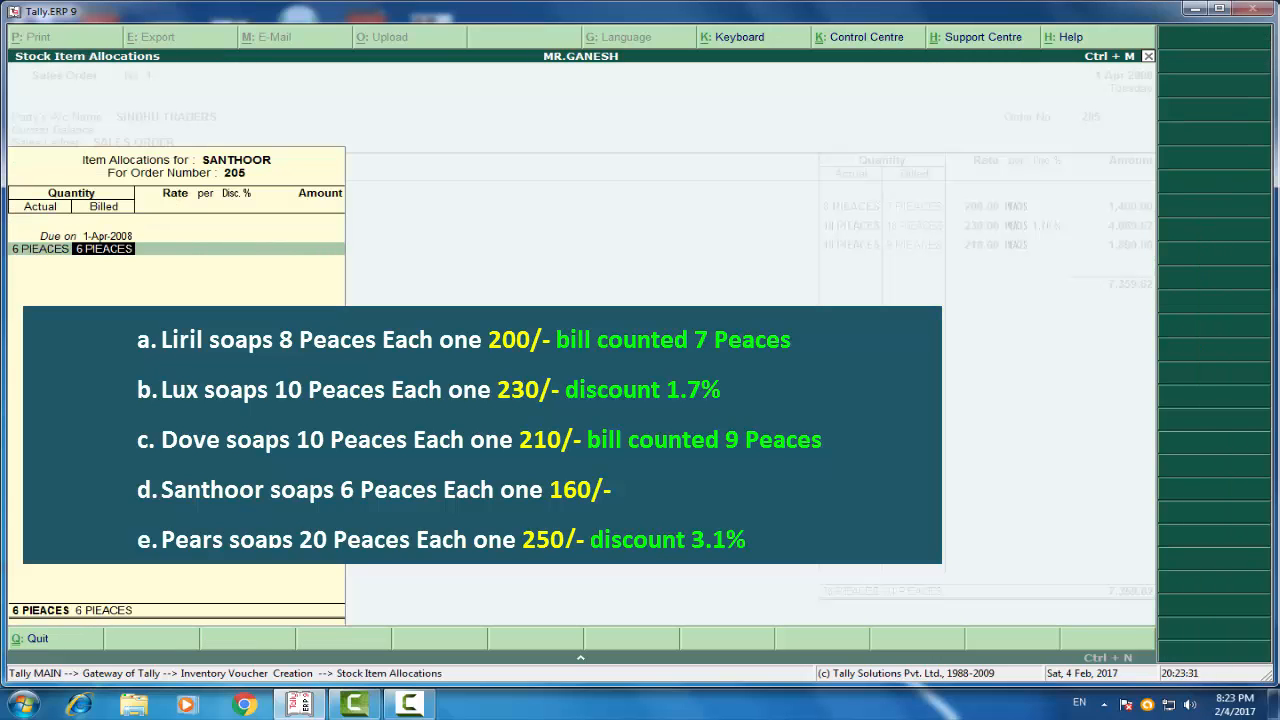
key("Return")
type("1")
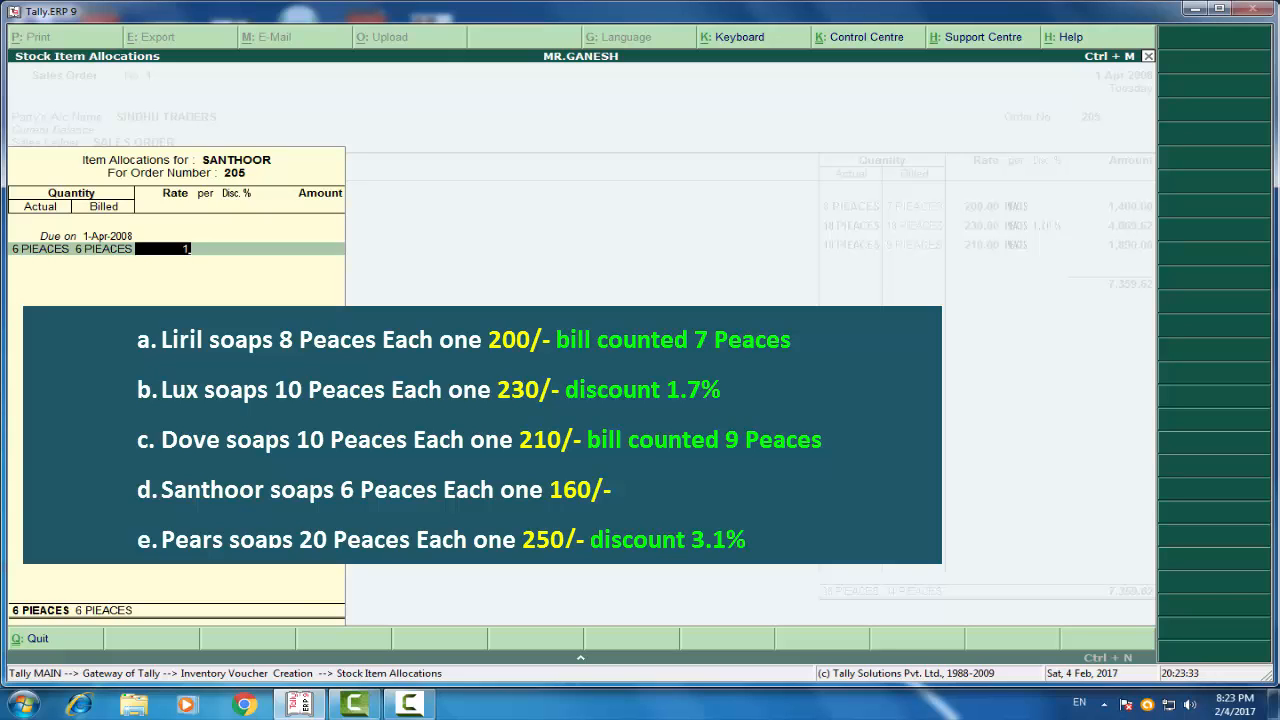
type("60")
key("Return")
key("Return")
key("Return")
key("Return")
key("Return")
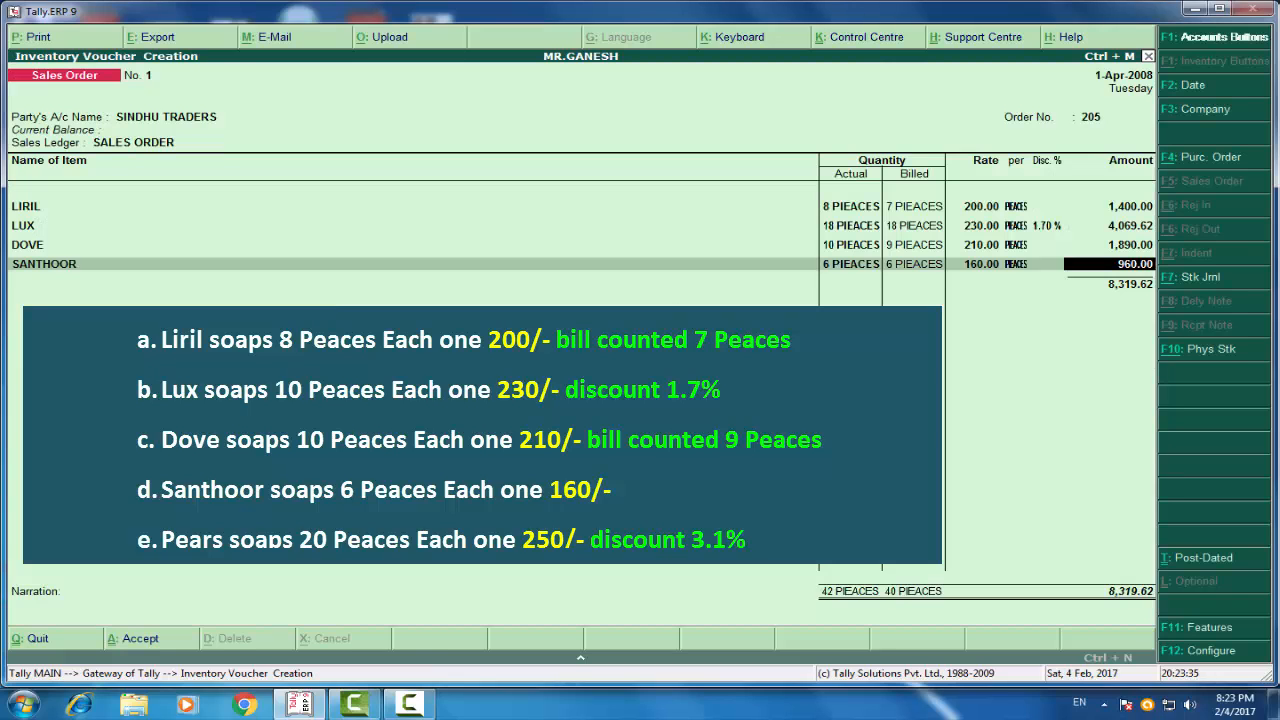
key("Return")
Add PEARS to the sales order with 20 pieces actual and billed at a rate of 250 with a 3.1% discount.
type("P")
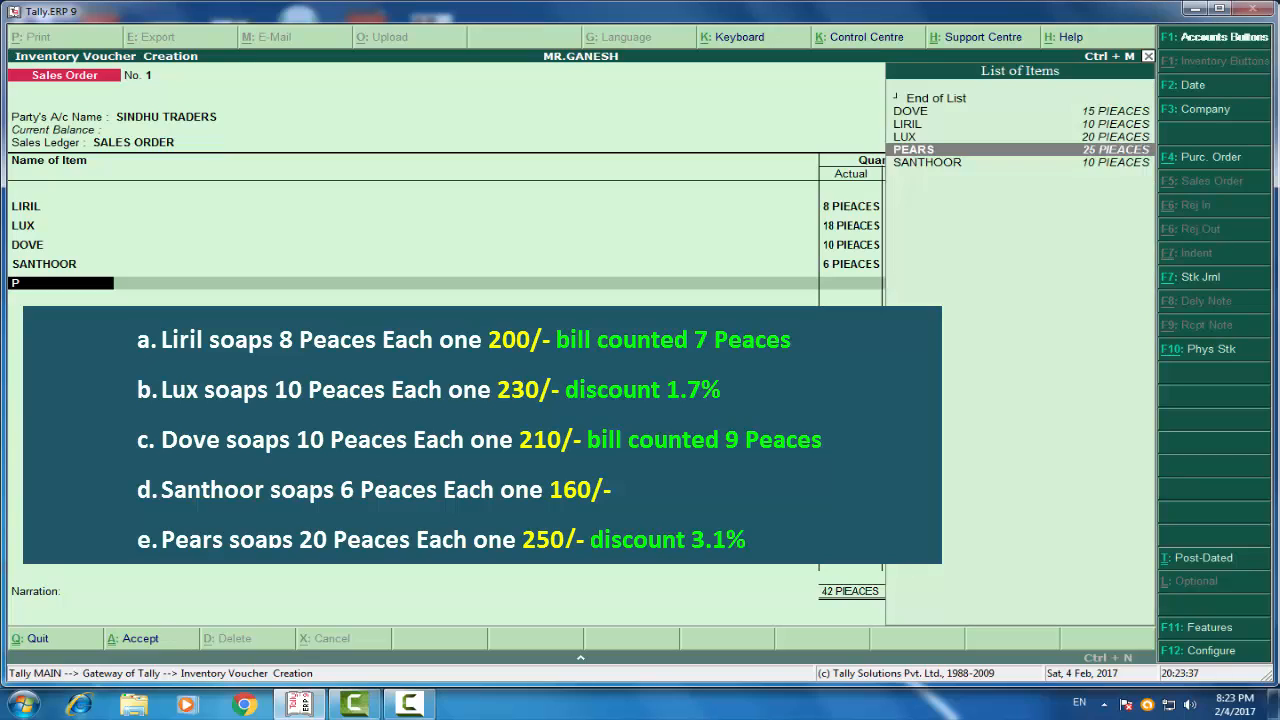
key("Return")
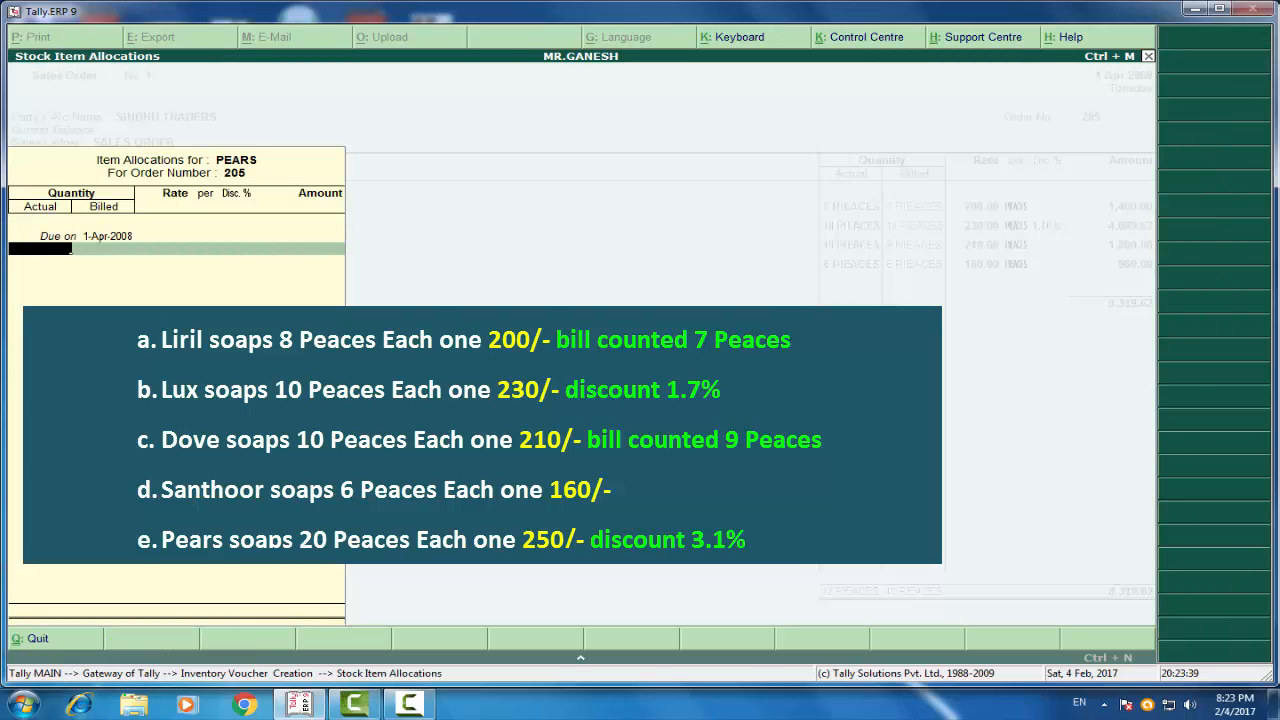
type("20")
key("Return")
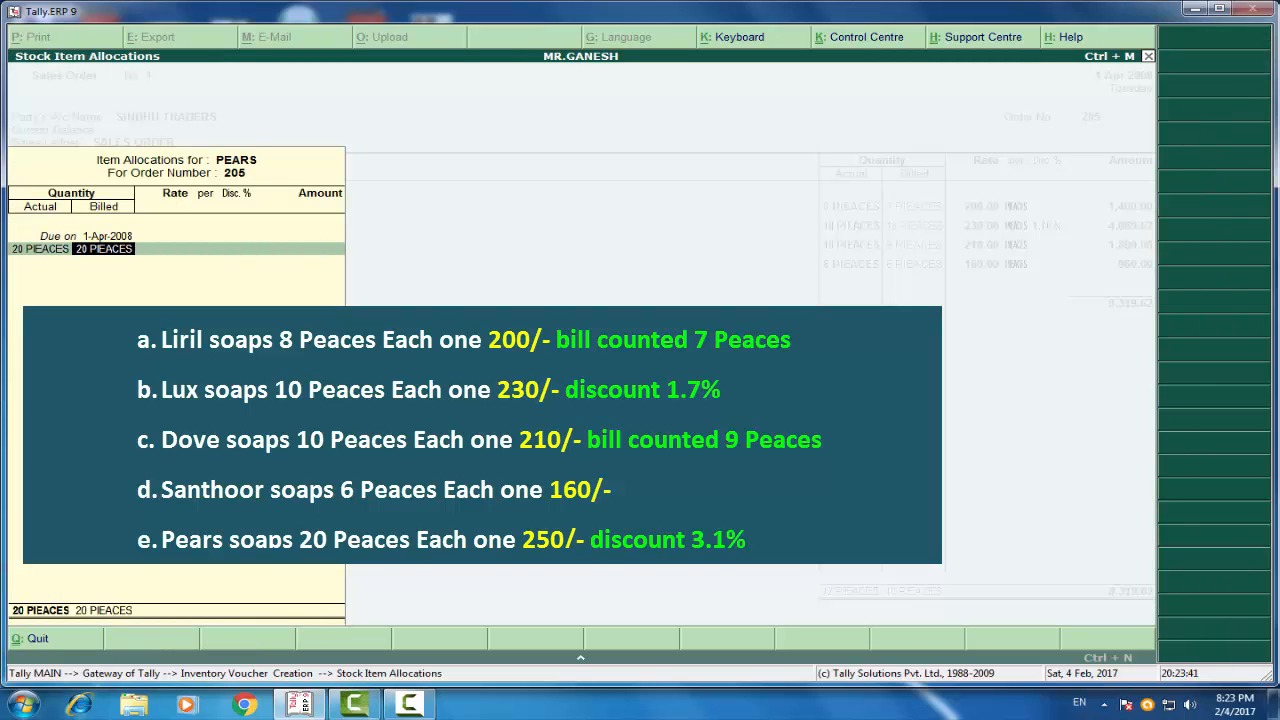
key("Return")
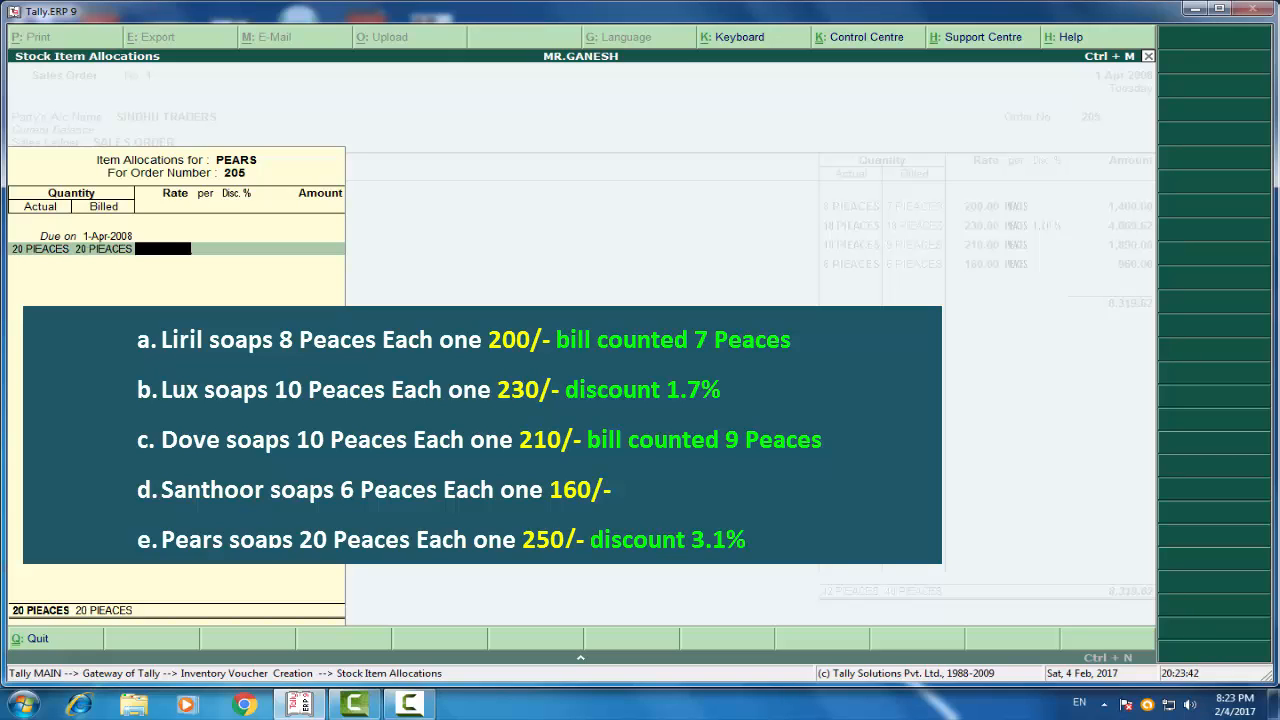
type("250")
key("Return")
key("Return")
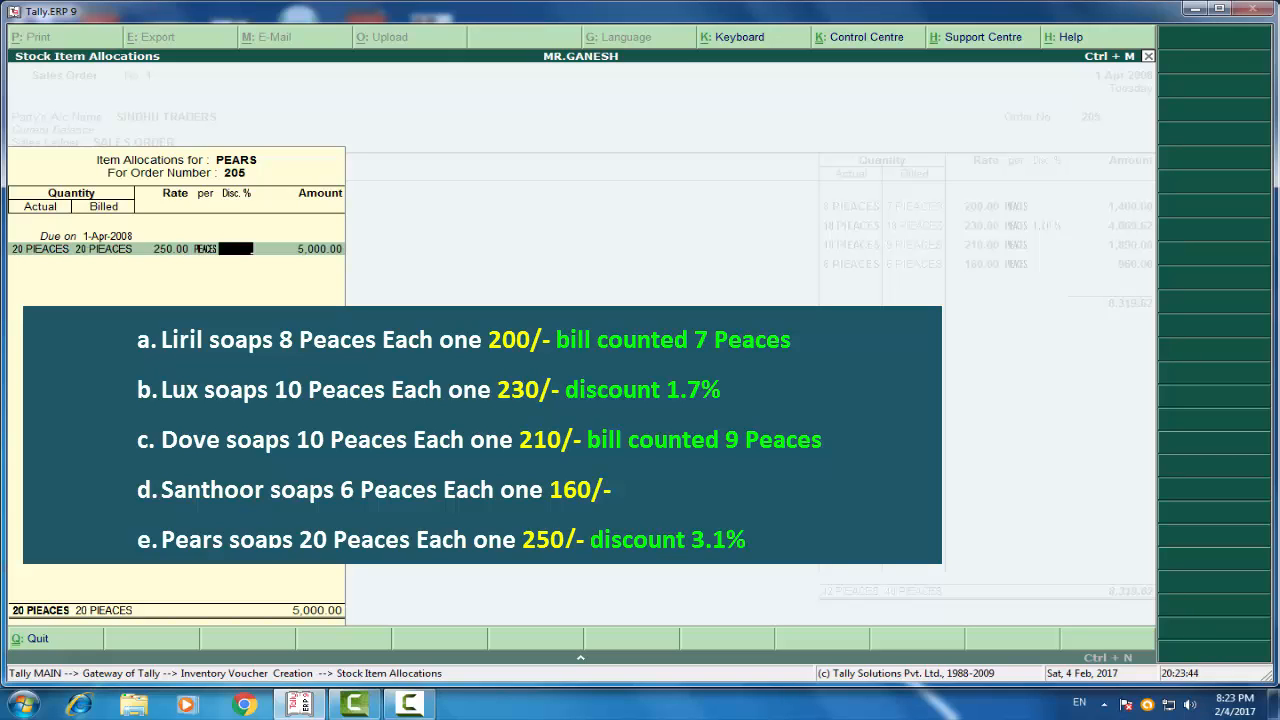
type("3.1")
key("Return")
key("Return")
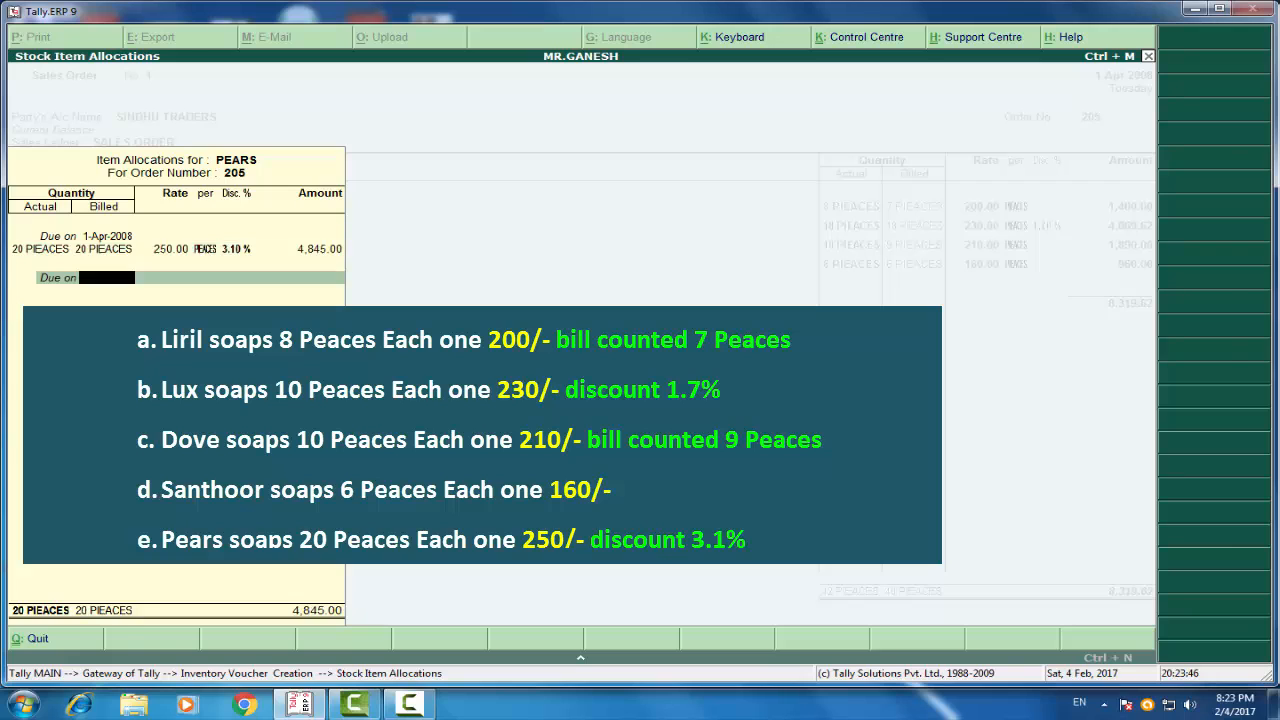
key("Return")
key("Return")
End the item list, leave the narration blank and save the sales order.
key("Return")
key("Return")
key("Return")
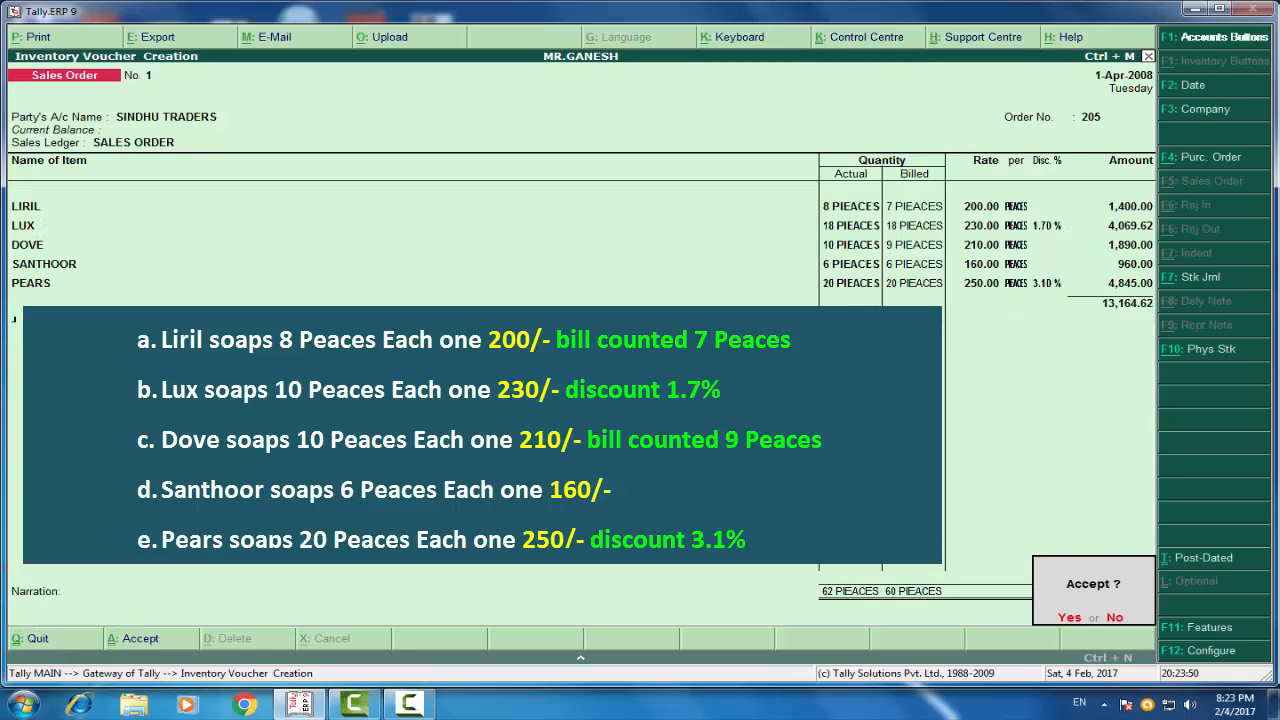
key("Return")
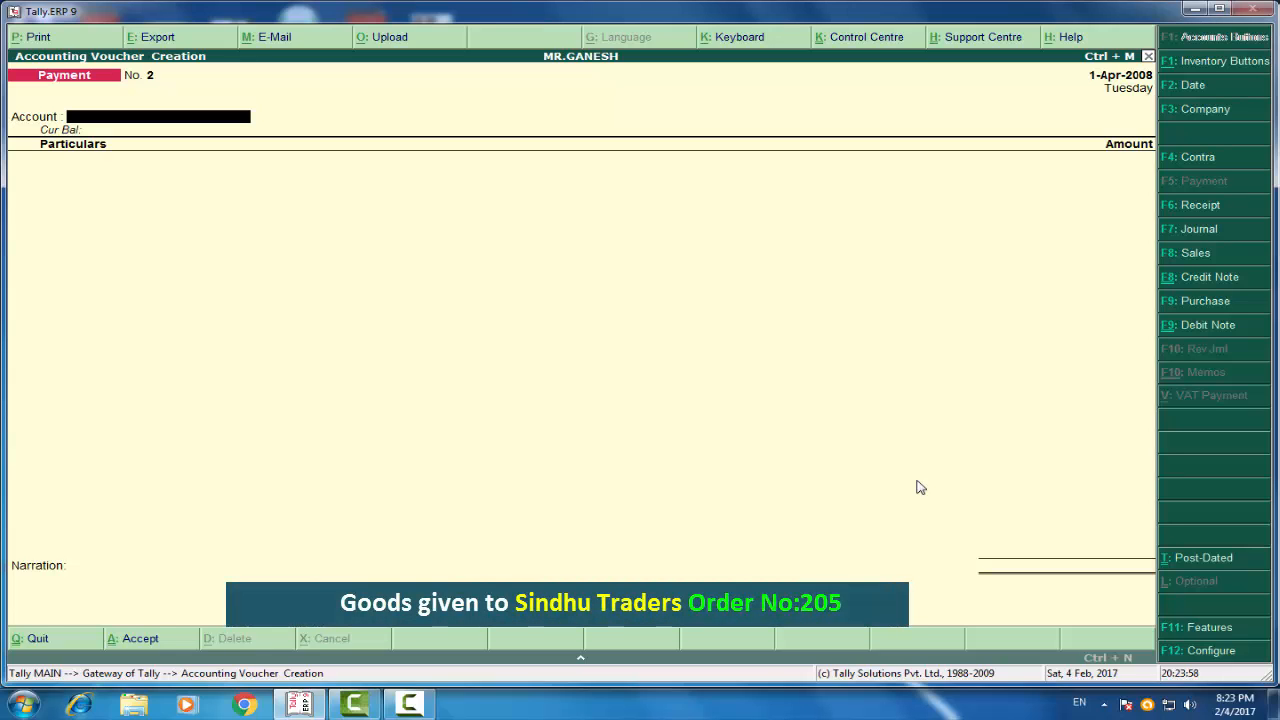
Start a sales voucher with SINDHU TRADERS as the party account.
key("F8")
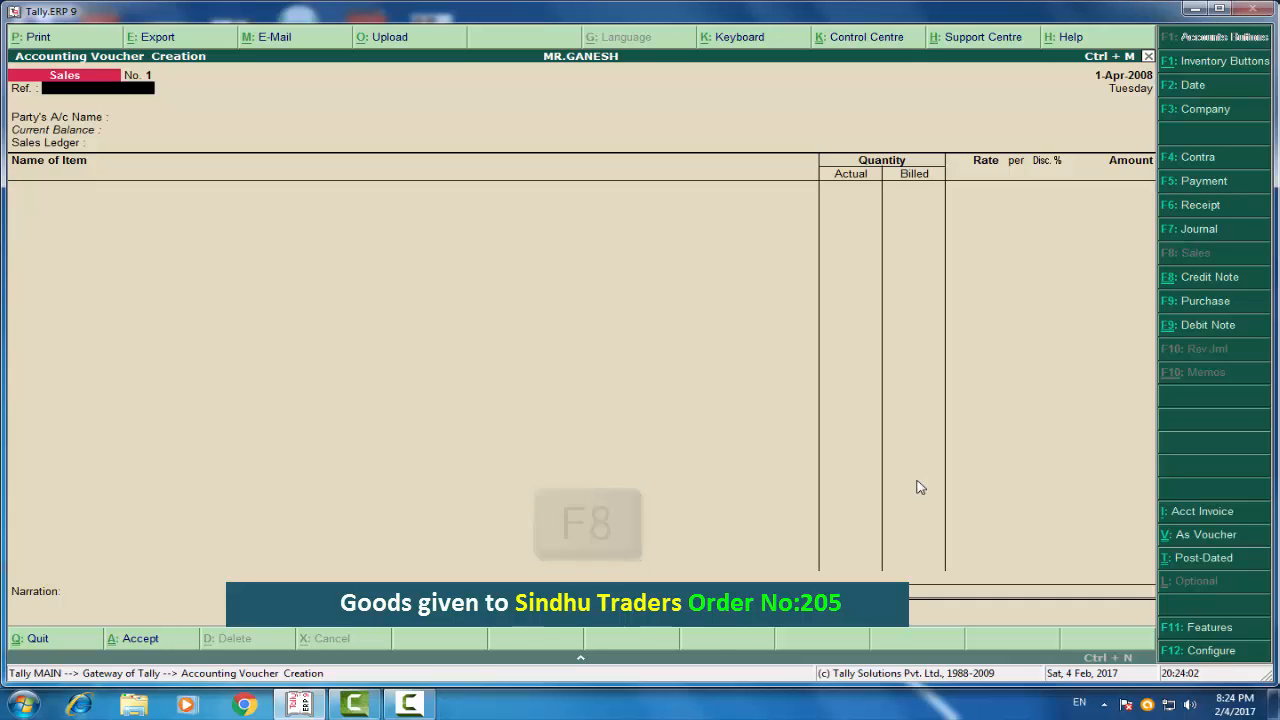
key("Return")
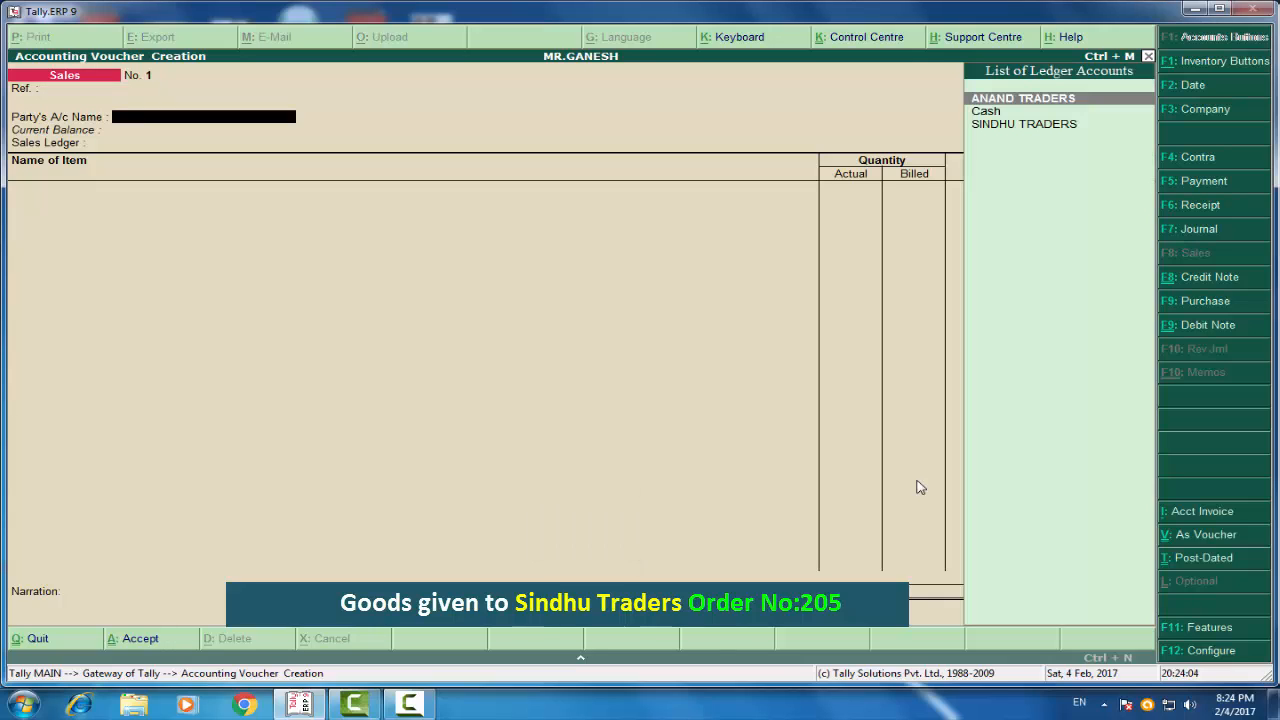
key("Down")
key("Down")
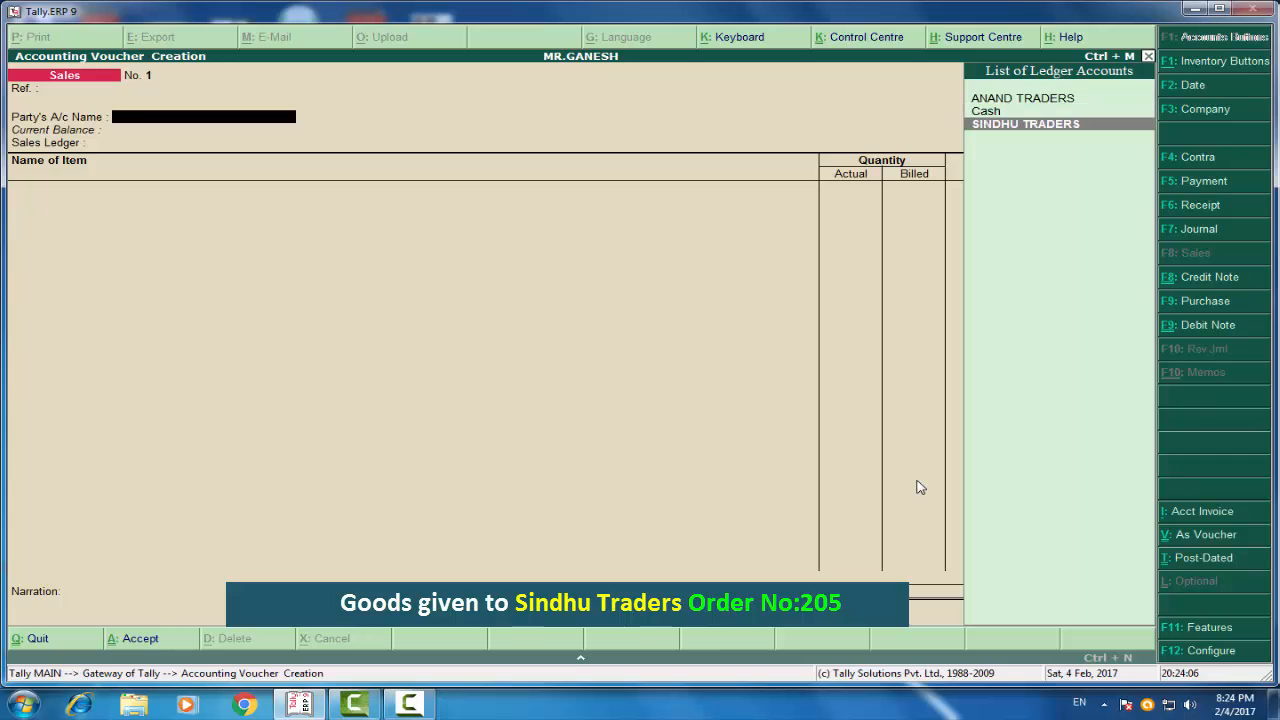
key("Return")
Link the sales voucher to the party's pending sales order dated 1-Apr-2008 in the party details.
key("Return")
key("Return")
key("Return")
key("Return")
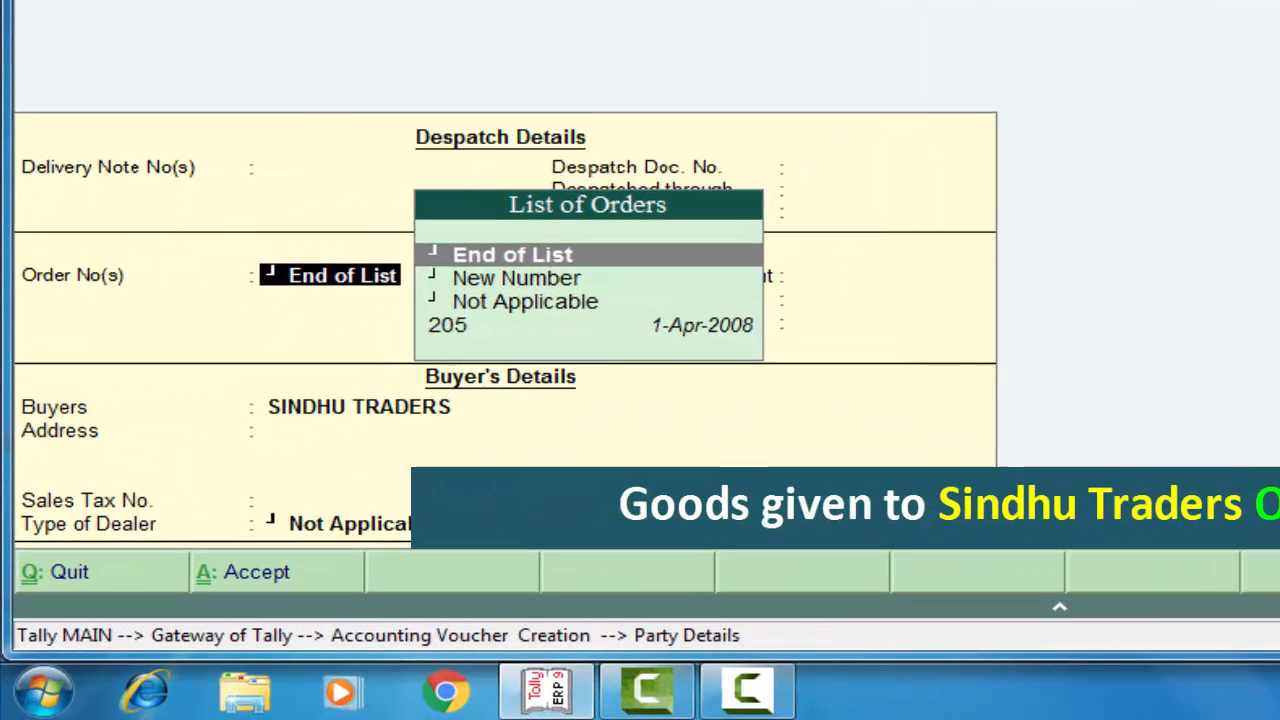
key("Down")
key("Down")
key("Down")
key("Return")
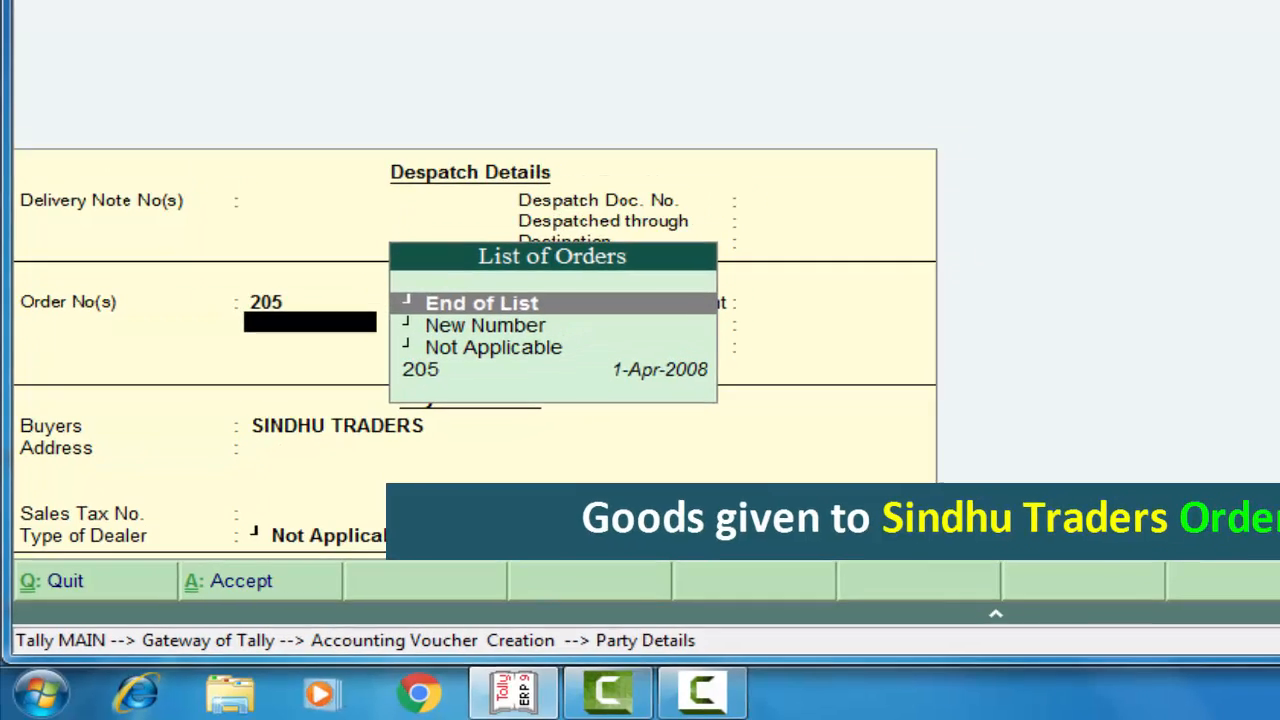
Accept the remaining despatch and buyer details and set the sales ledger to SALES.
key("Return")
key("Return")
key("Return")
key("Return")
key("Return")
key("Return")
key("Return")
key("Return")
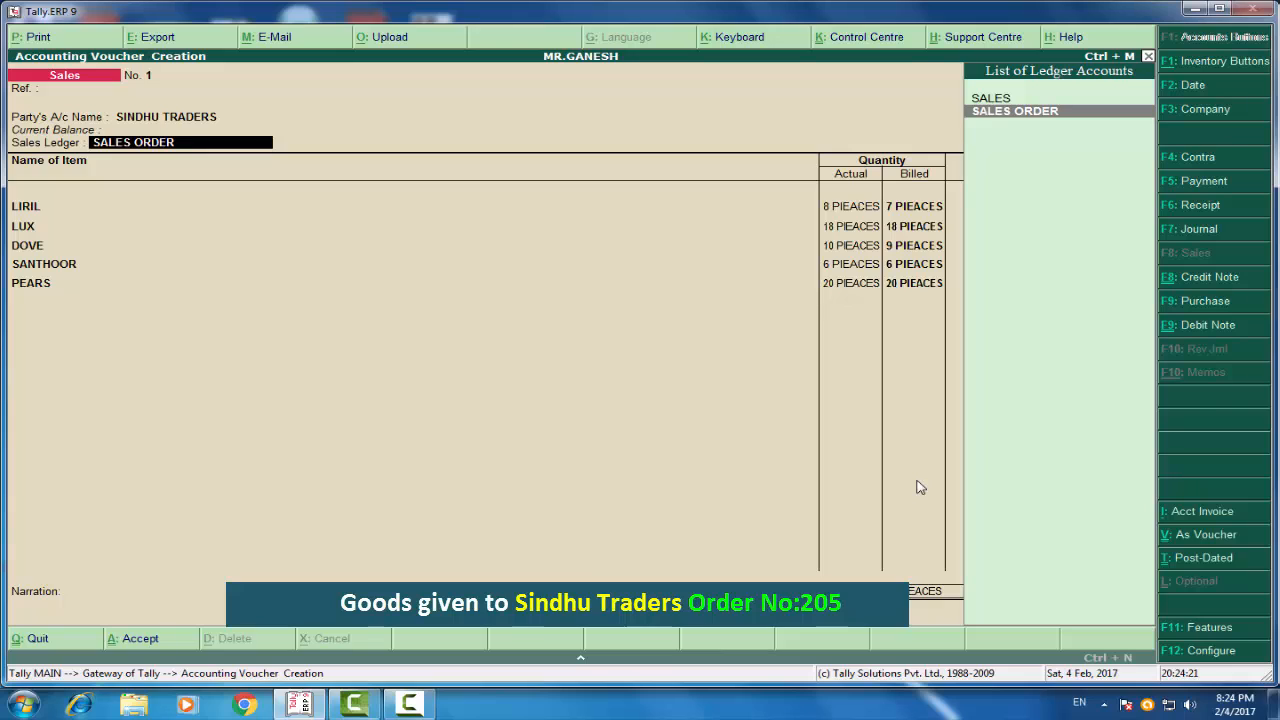
key("Up")
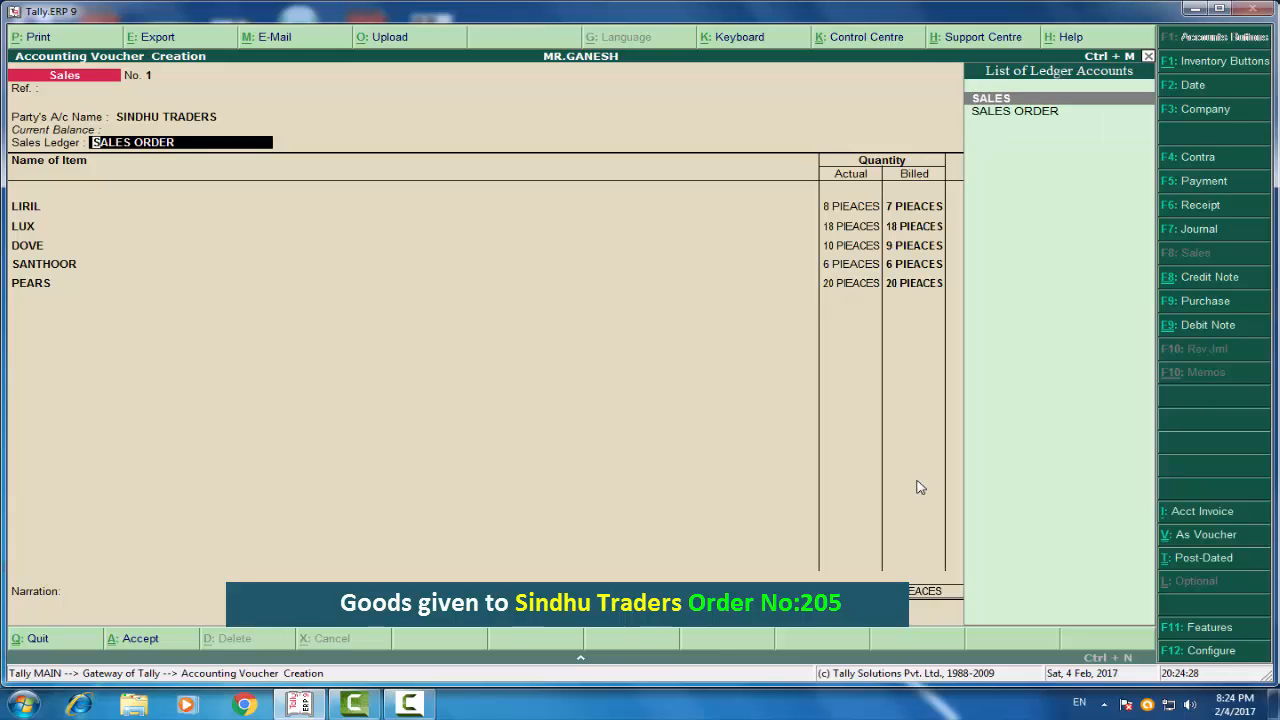
key("Return")
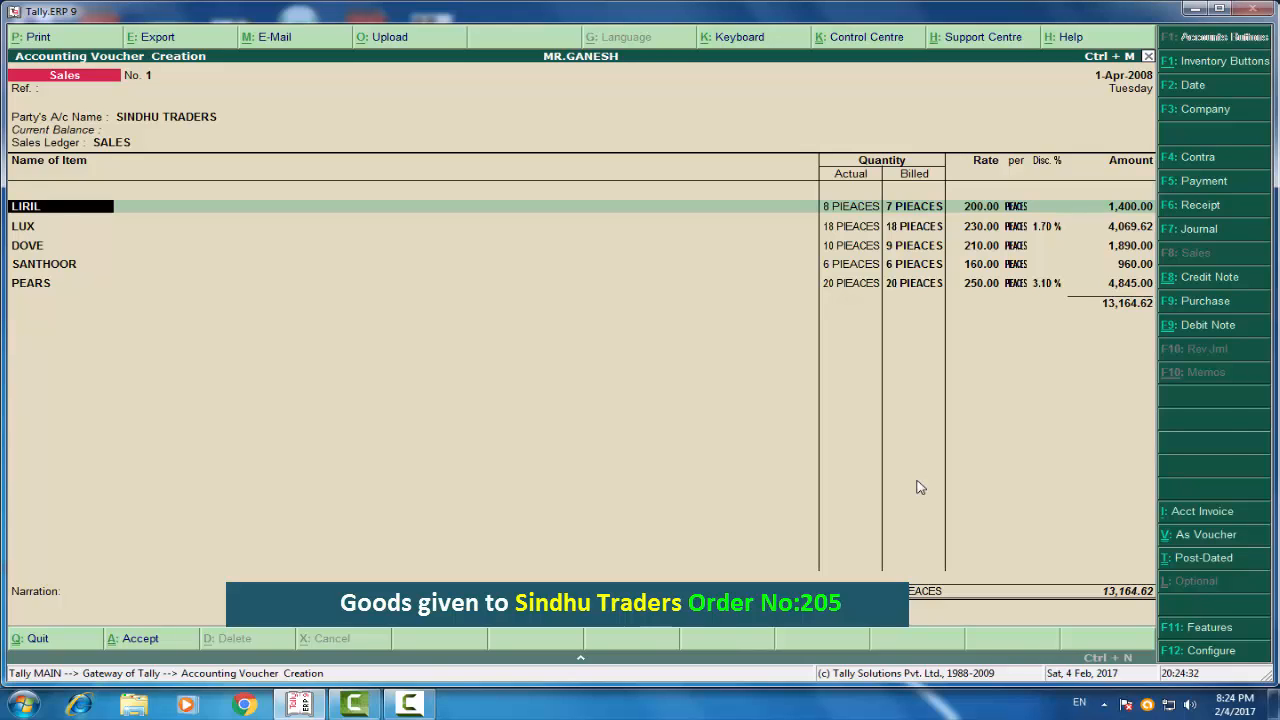
Accept the order allocations for LIRIL, LUX, DOVE, SANTHOOR and PEARS without changes and save the sales voucher.
key("Return")
key("Return")
key("Return")
key("Return")
key("Return")
key("Return")
key("Return")
key("Return")
key("Return")
key("Return")
key("Return")
key("Return")
key("Return")
key("Return")
key("Return")
key("Return")
key("Return")
key("Return")
key("Return")
key("Return")
key("Return")
key("Return")
key("Return")
key("Return")
key("Return")
key("Return")
key("Return")
key("Return")
key("Return")
key("Return")
key("Return")
key("Return")
key("Return")
key("Return")
key("Return")
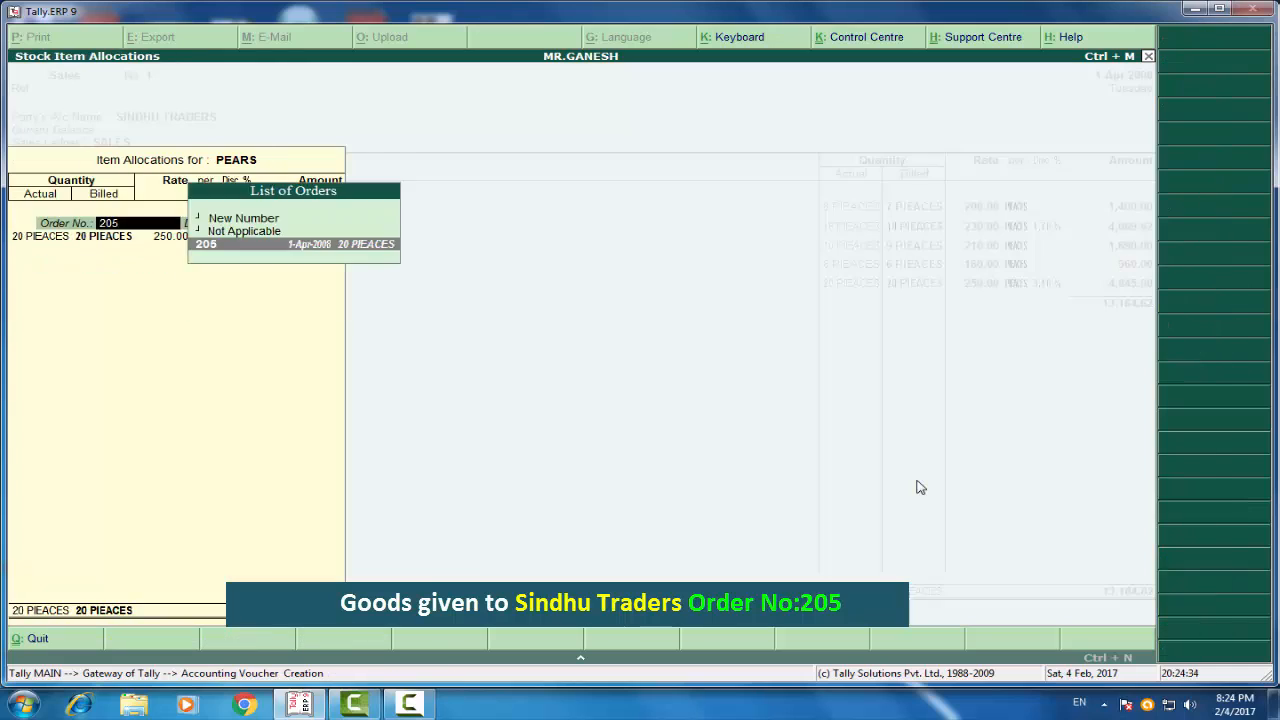
key("Return")
key("Return")
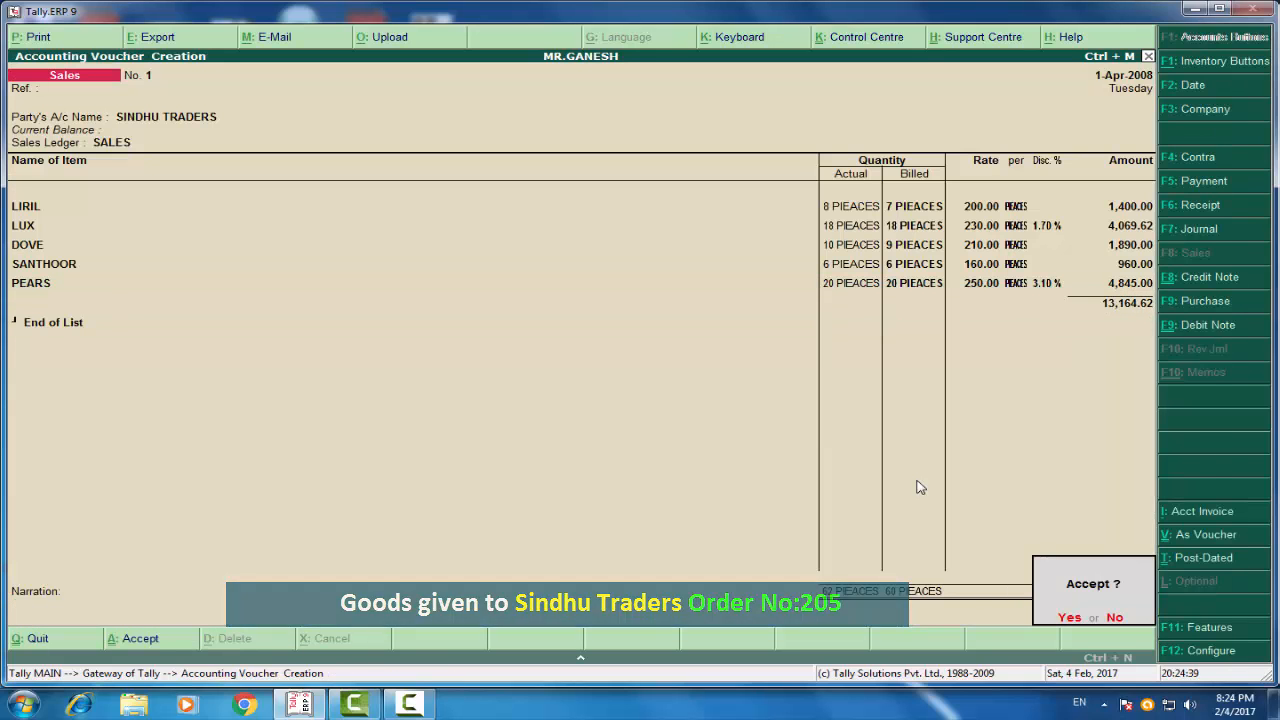
key("Return")
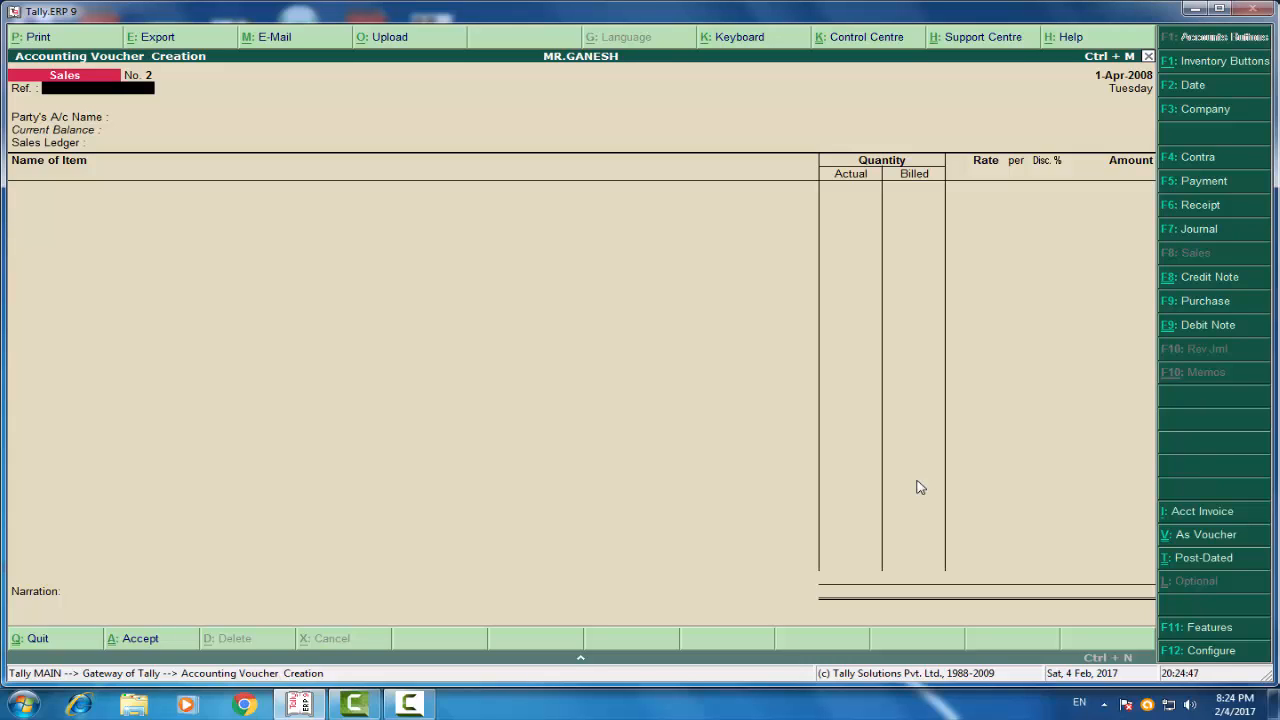
Start a receipt voucher into the Cash account with SINDHU TRADERS as the credited ledger.
key("F6")
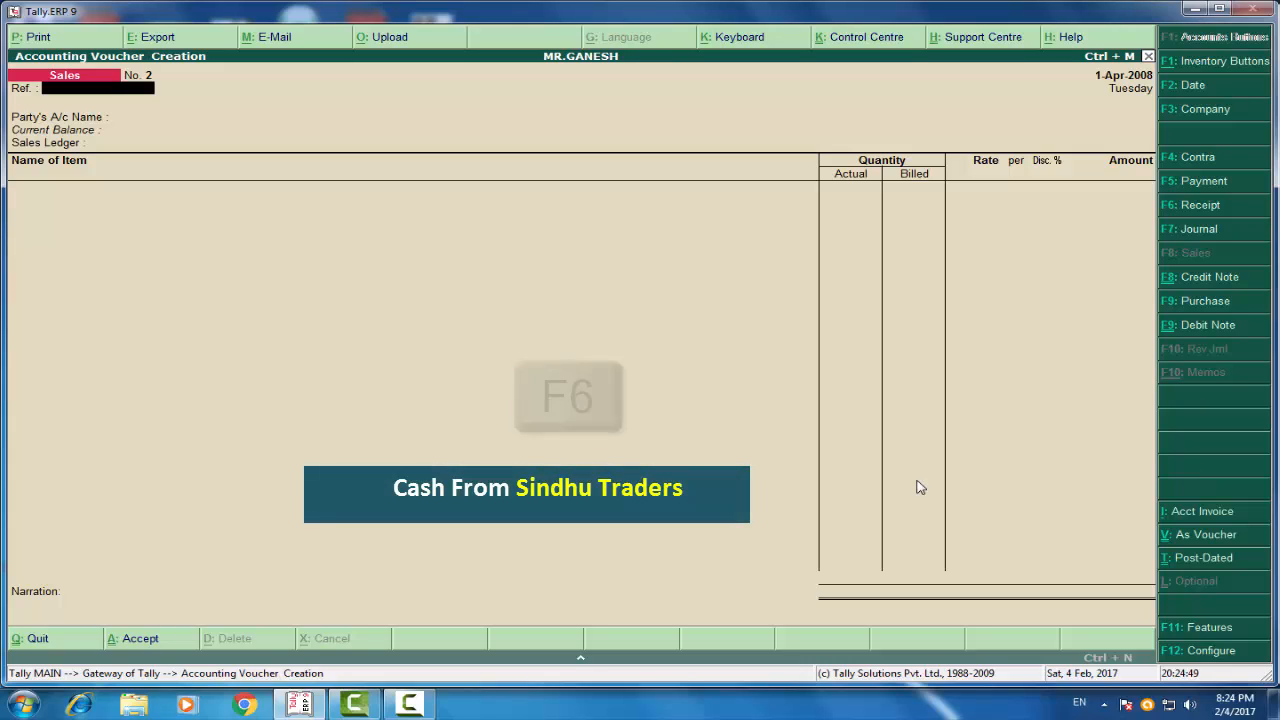
key("F6")
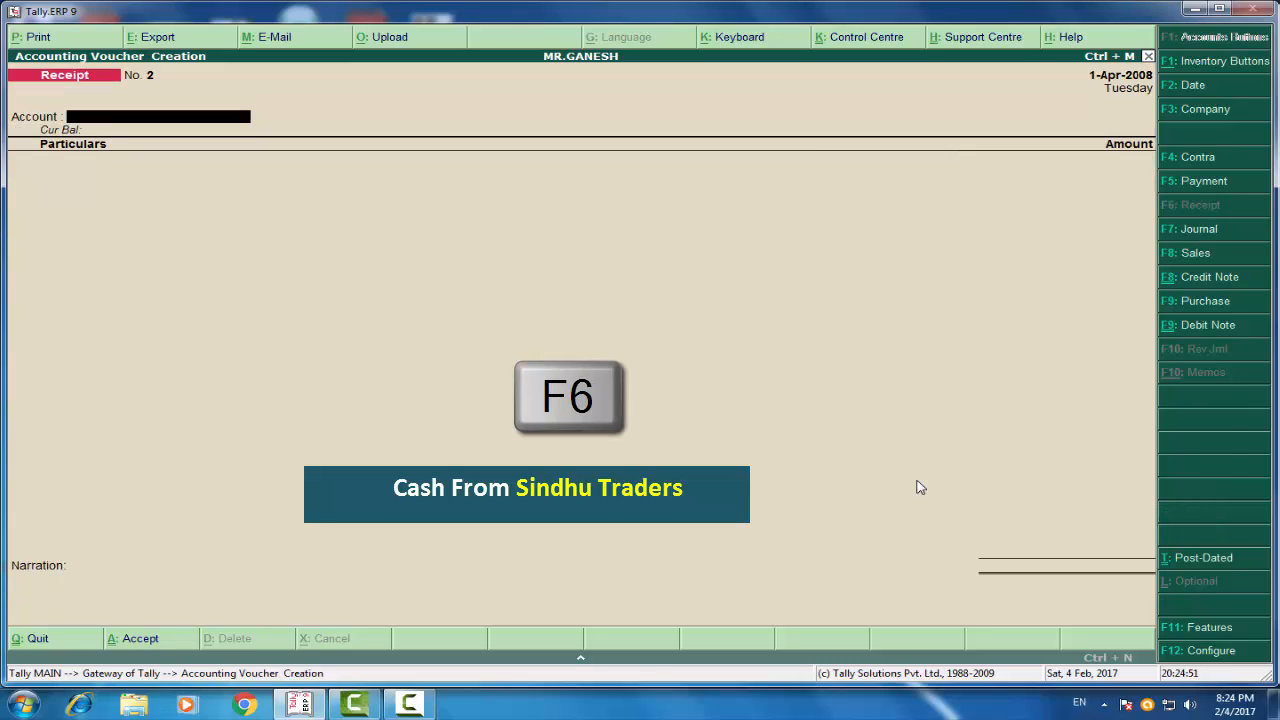
key("Return")
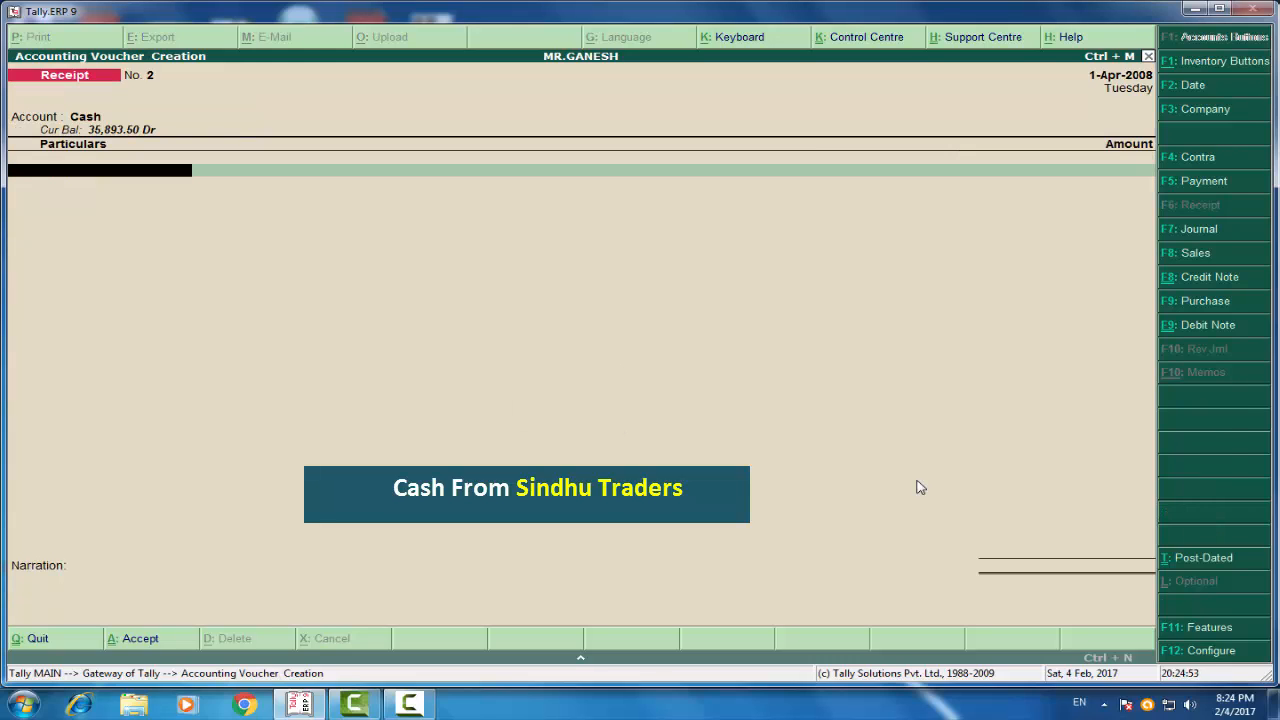
type("S")
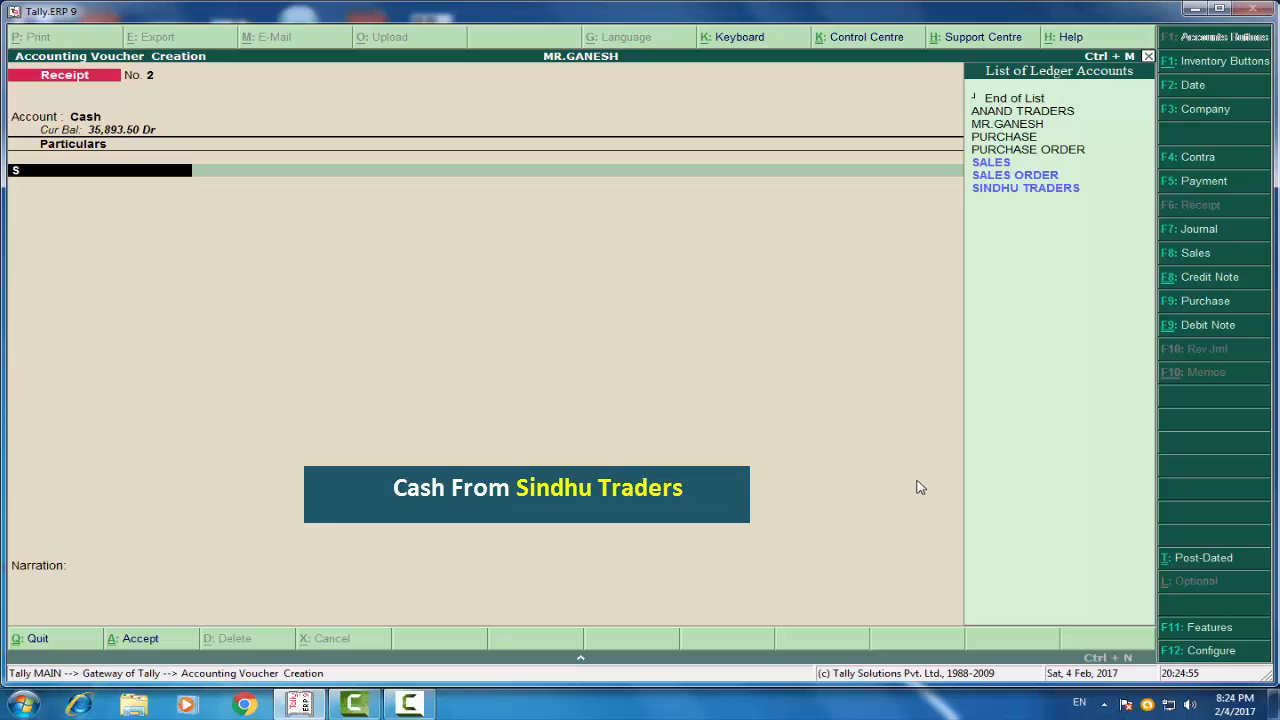
key("Down")
key("Down")
key("Down")
key("Return")
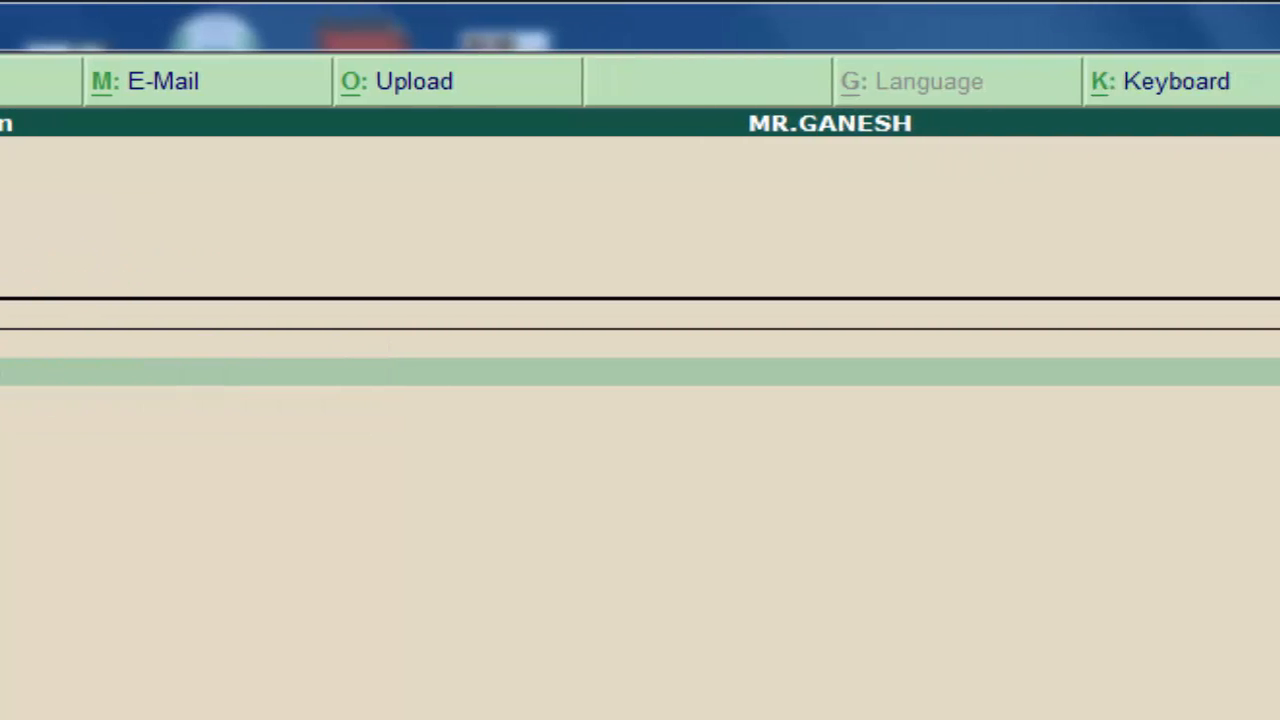
Allocate the receipt amount of 13,164.62 as On Account and save the receipt voucher.
key("Return")
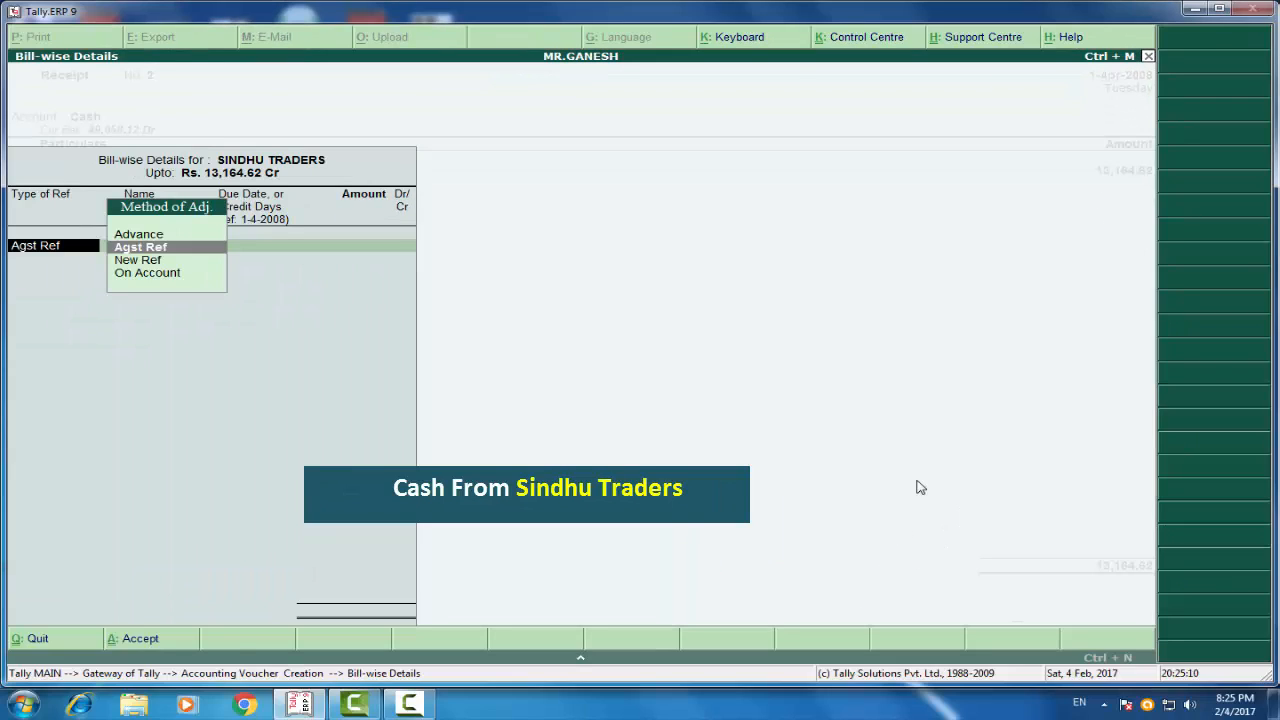
key("Down")
key("Down")
key("Return")
key("Return")
key("Return")
key("Return")
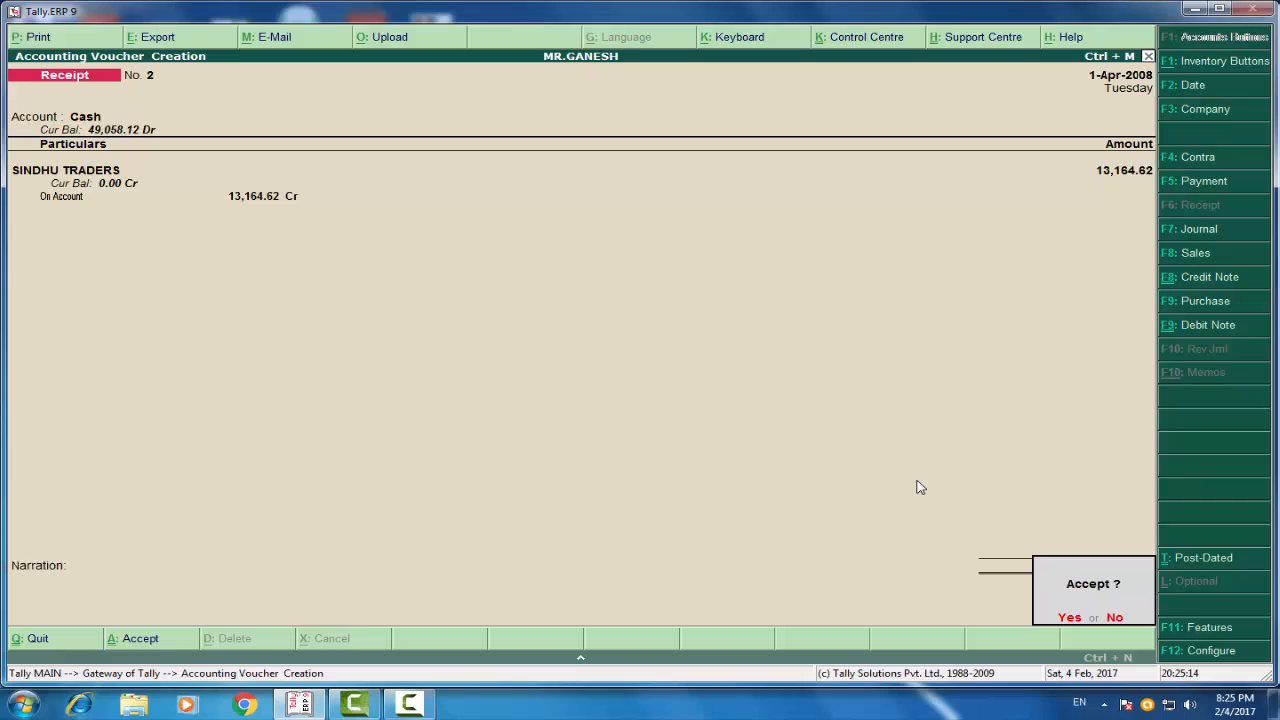
key("Return")
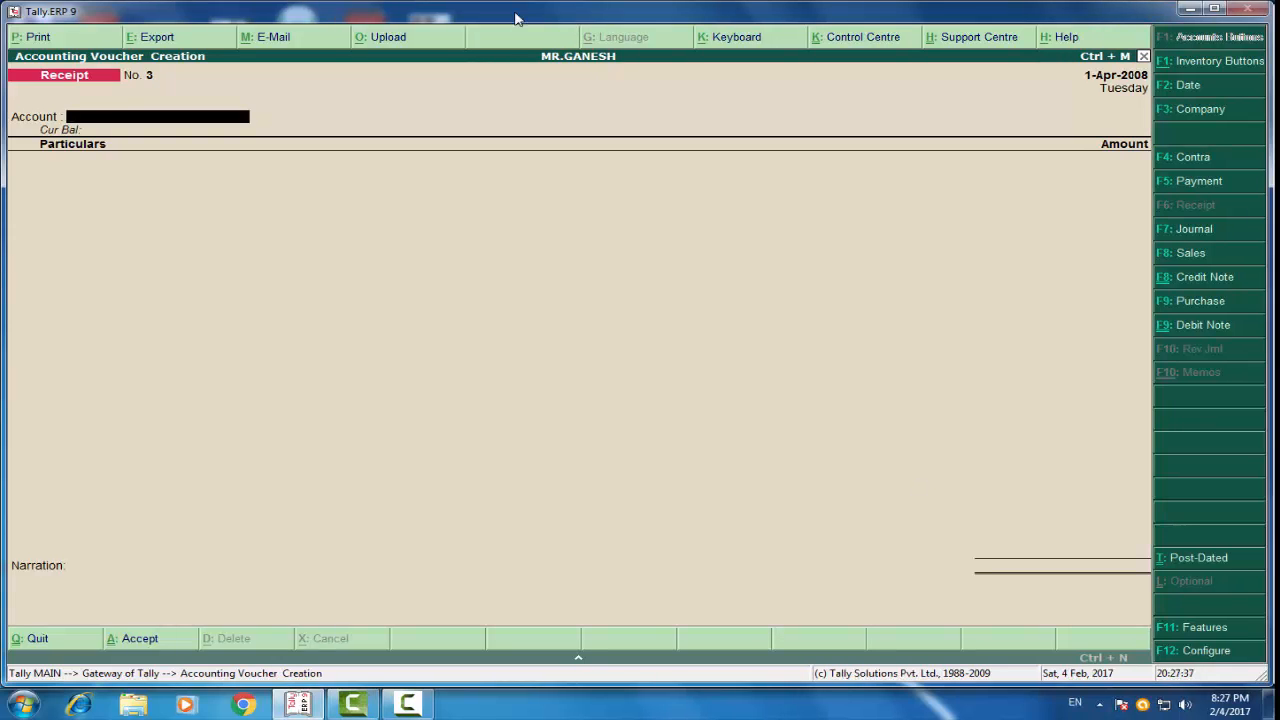
Leave voucher entry and open the company's balance sheet.
key("Escape")
key("Return")
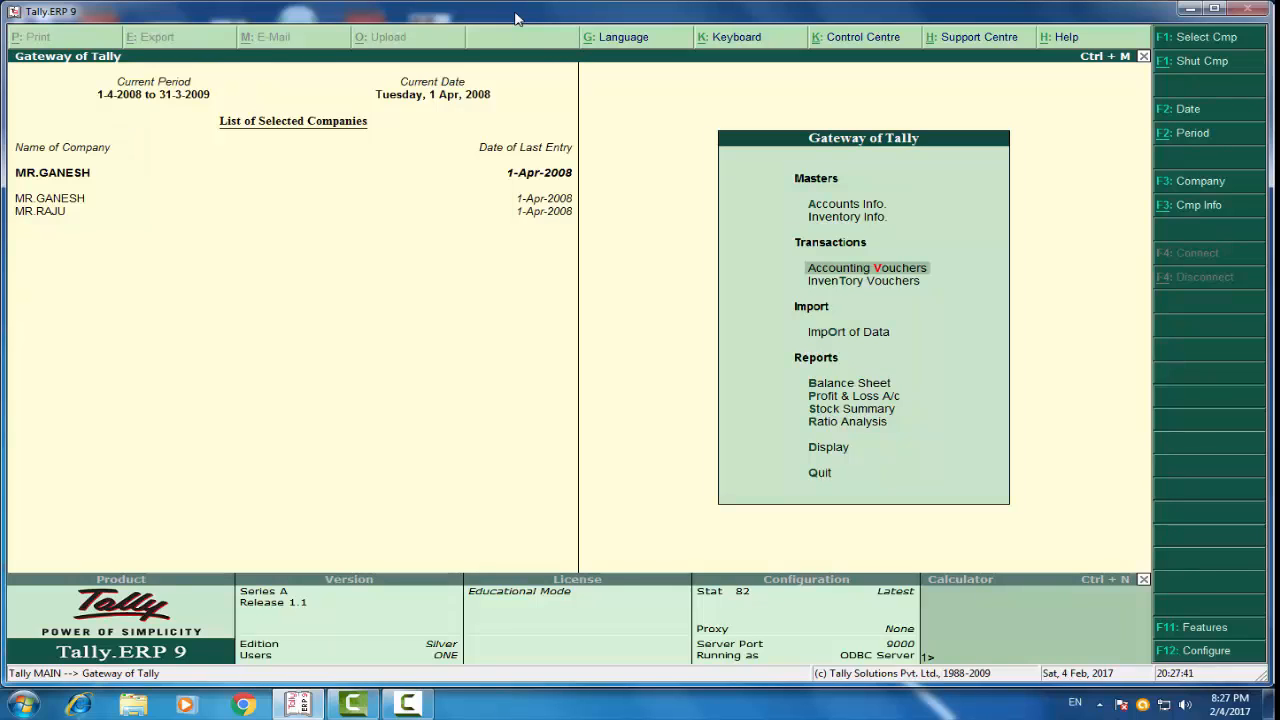
key("b")
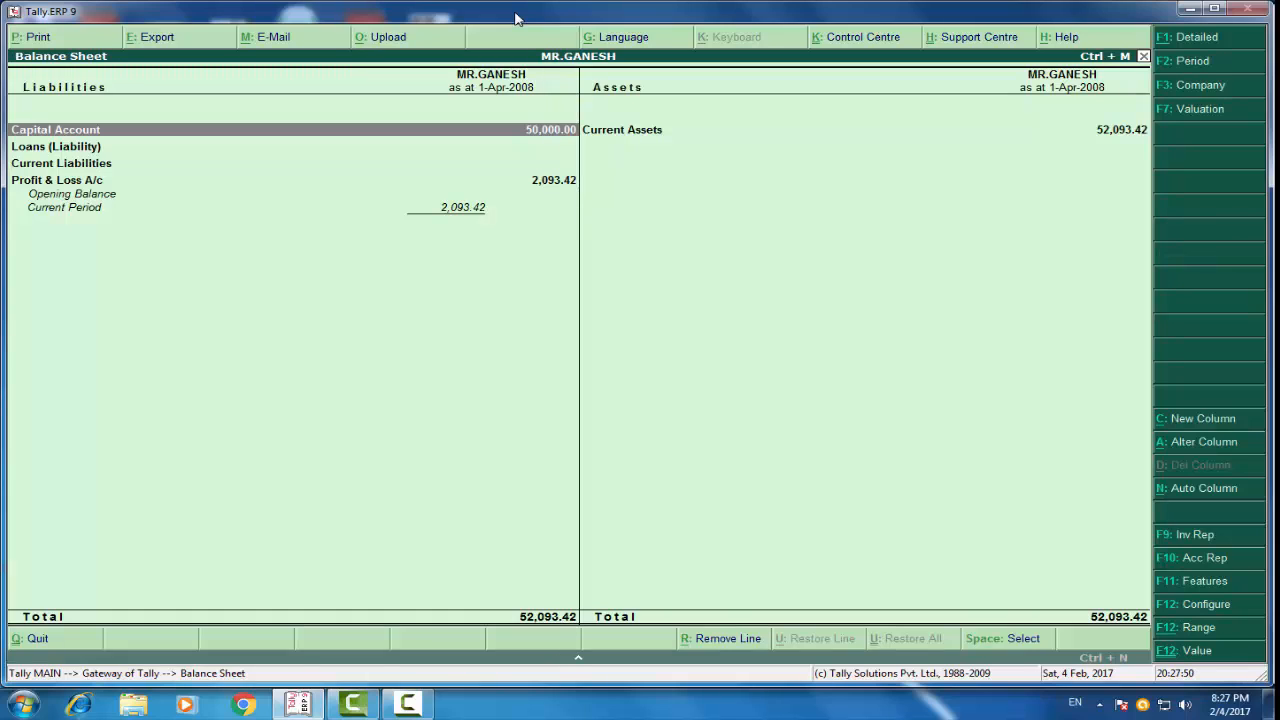
Examine the current assets in detail, including the closing stock per item and the cash-in-hand, and return to the balance sheet.
key("Right")
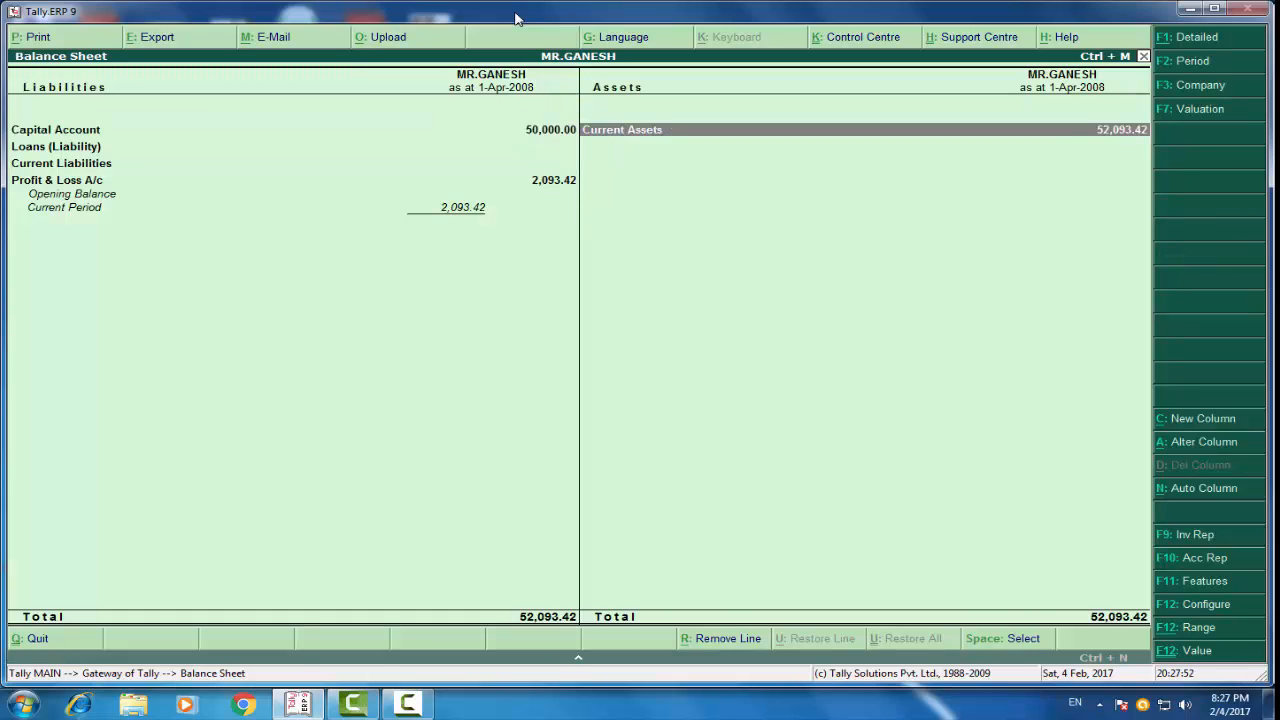
key("Return")
key("Return")
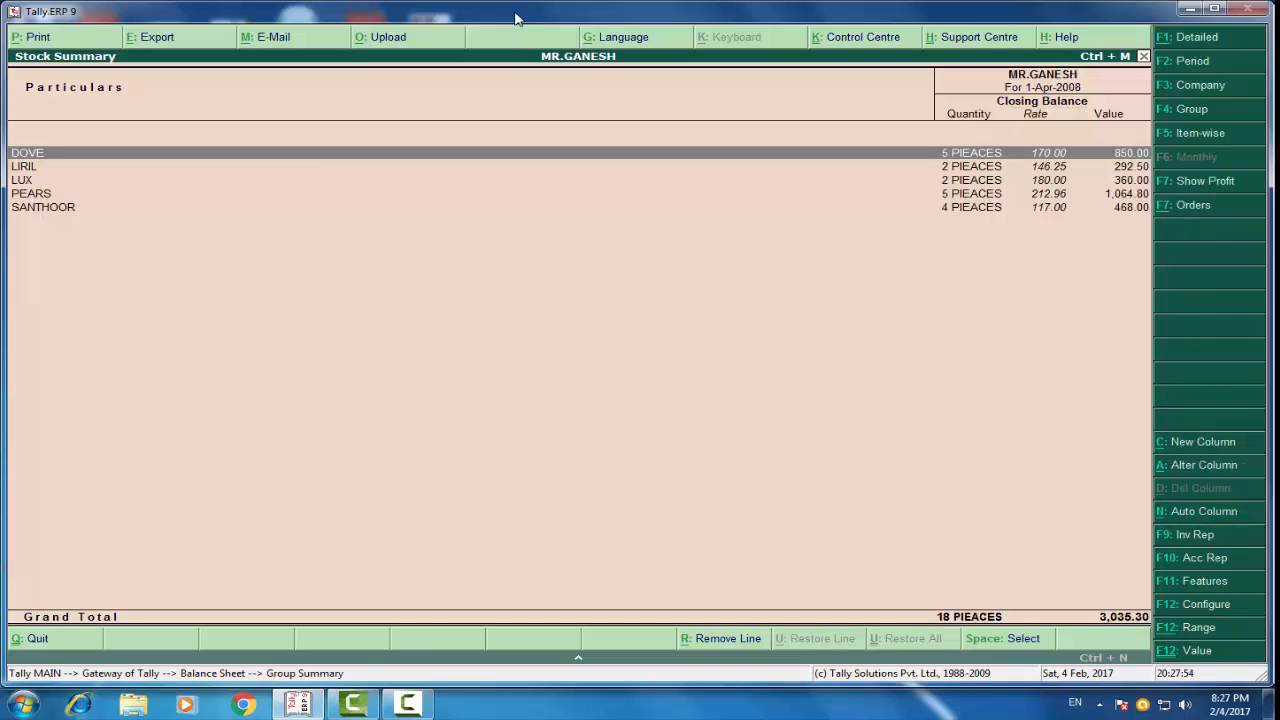
key("Down")
key("Down")
key("Down")
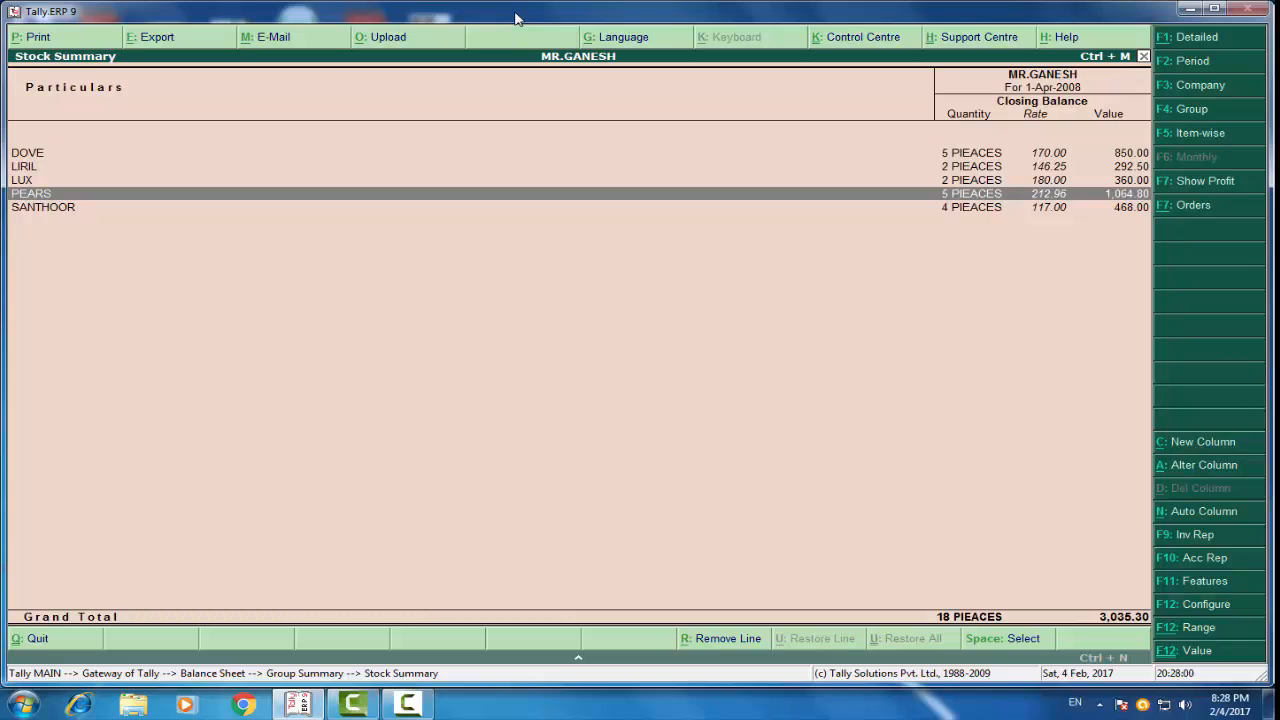
key("Escape")
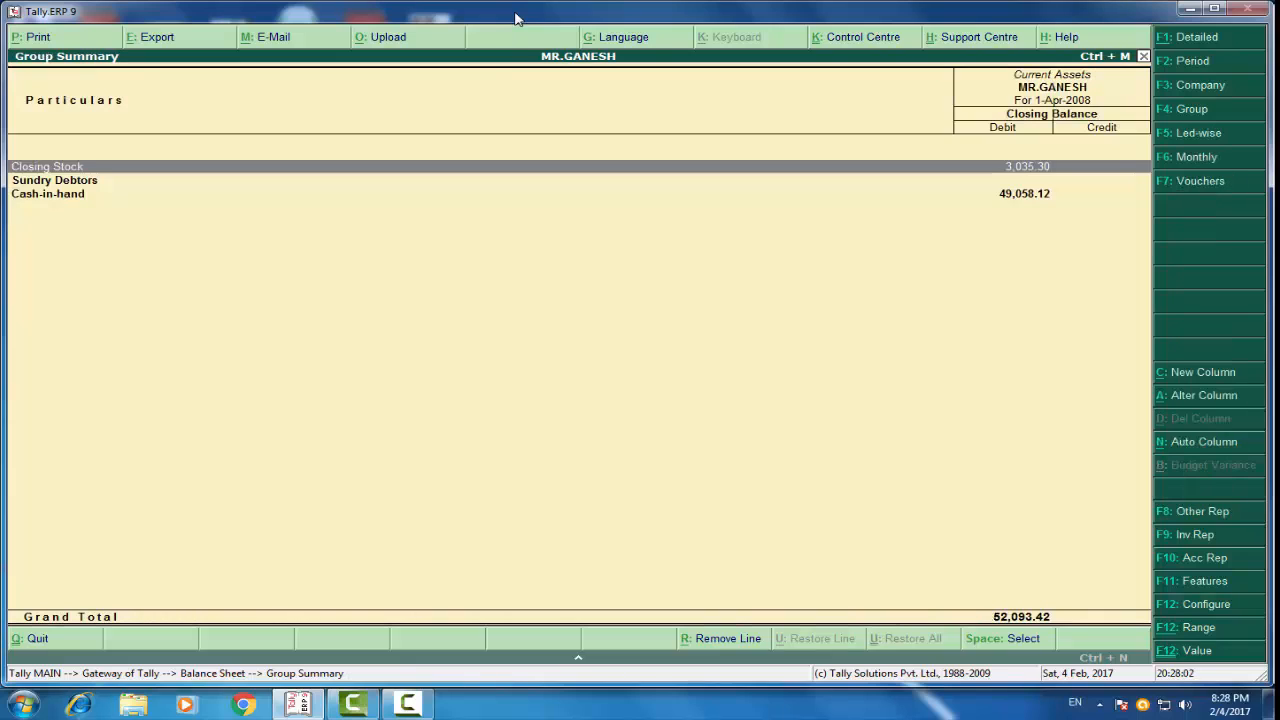
key("Down")
key("Down")
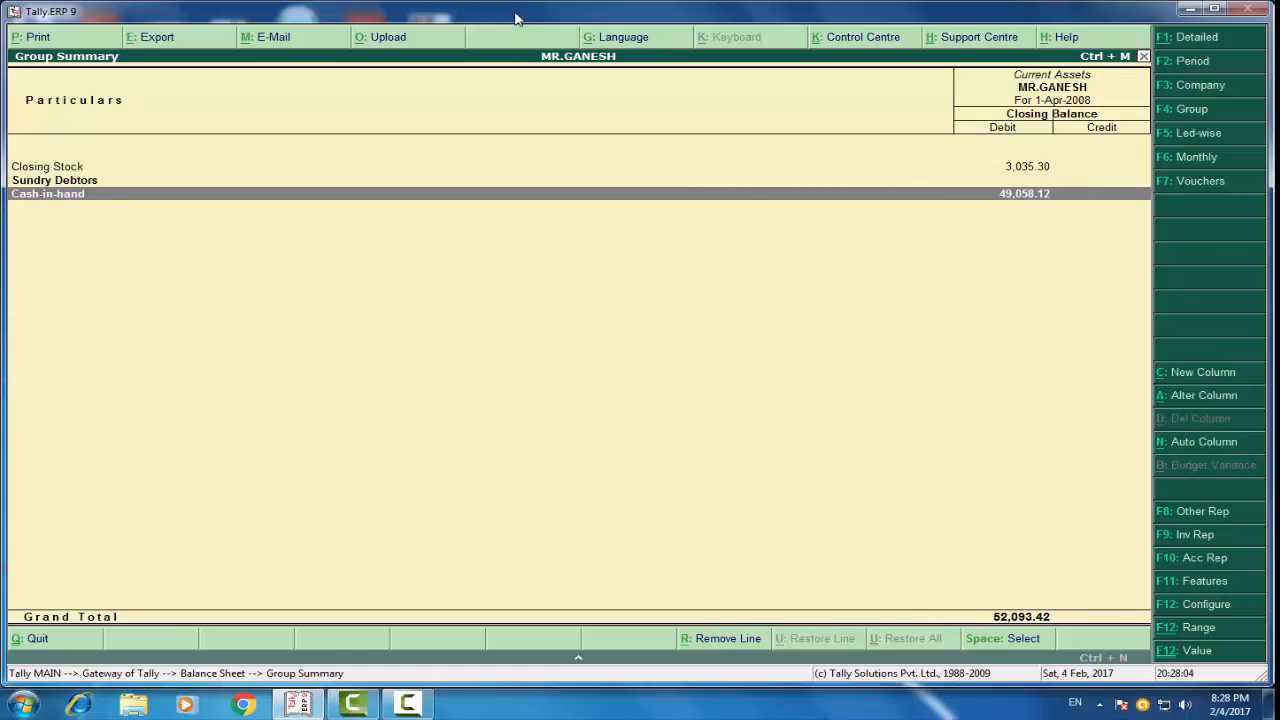
key("Escape")
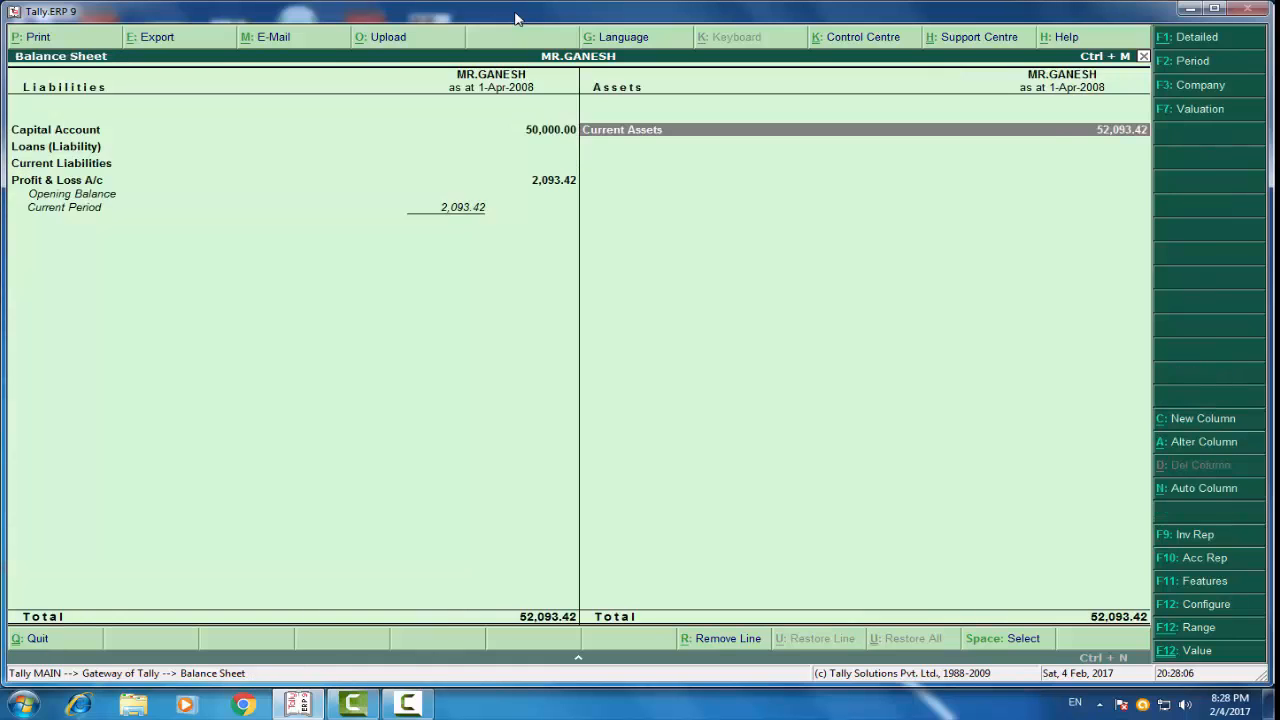